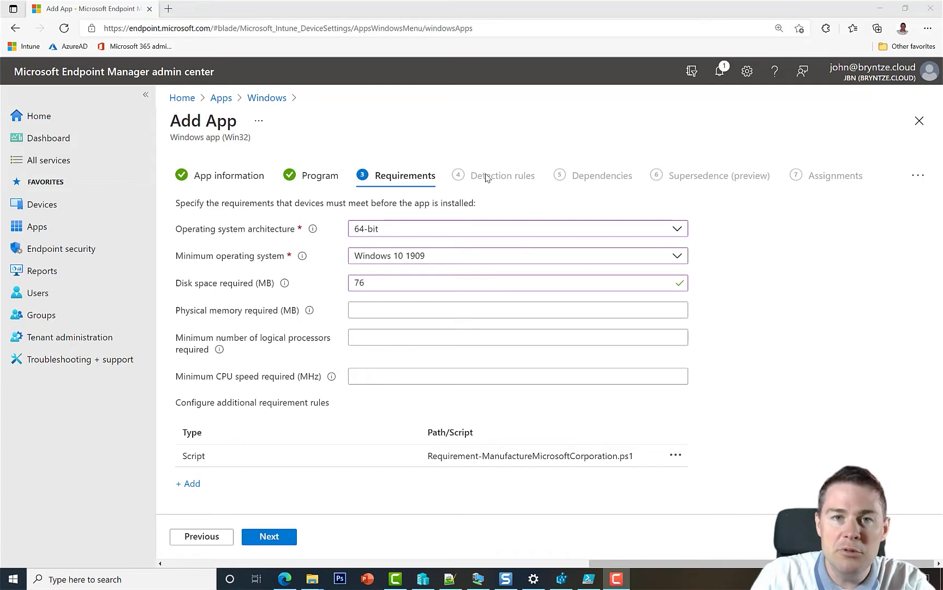
Proceed to the detection rules stage and set the rules format to manually configure detection rules.
click(280, 537)
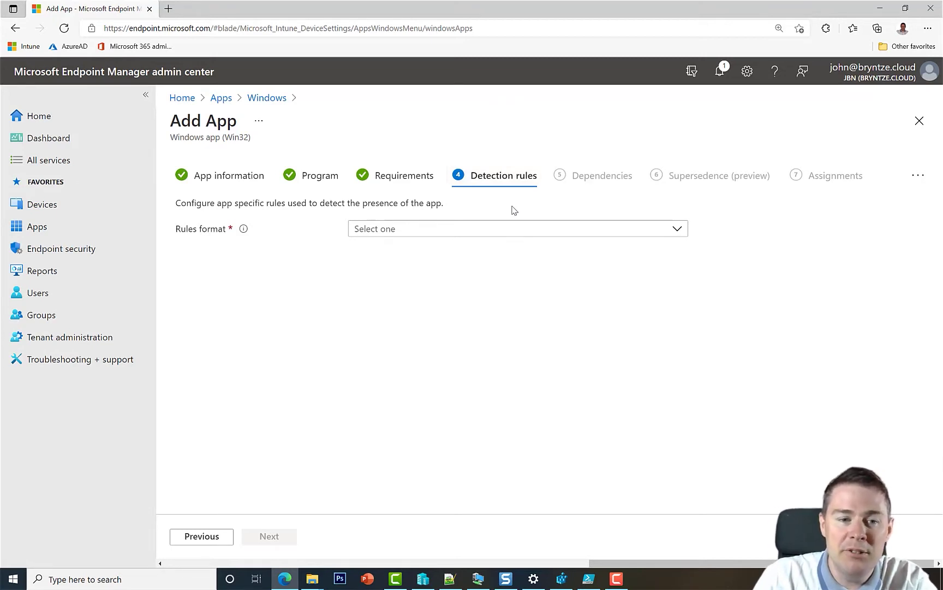
click(421, 232)
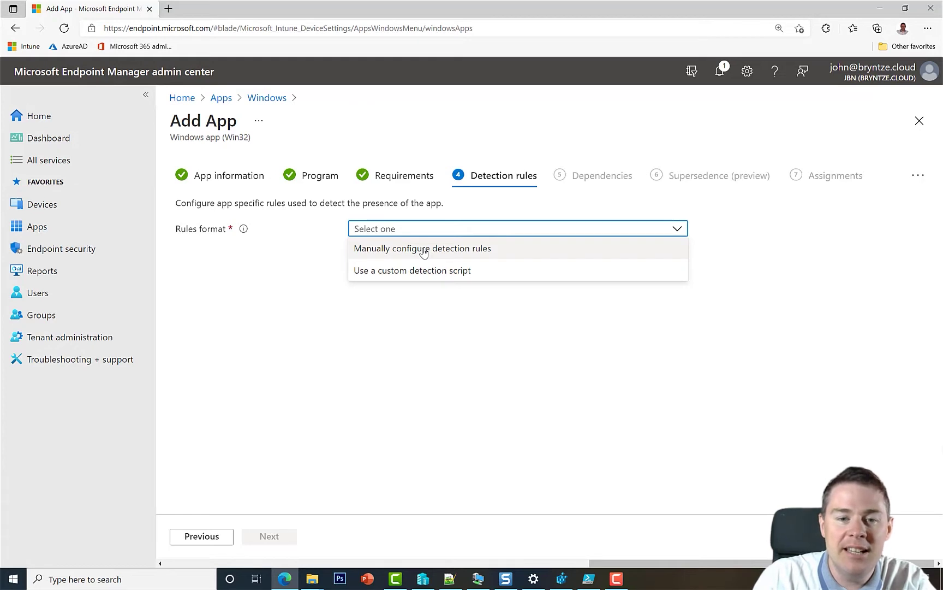
click(423, 250)
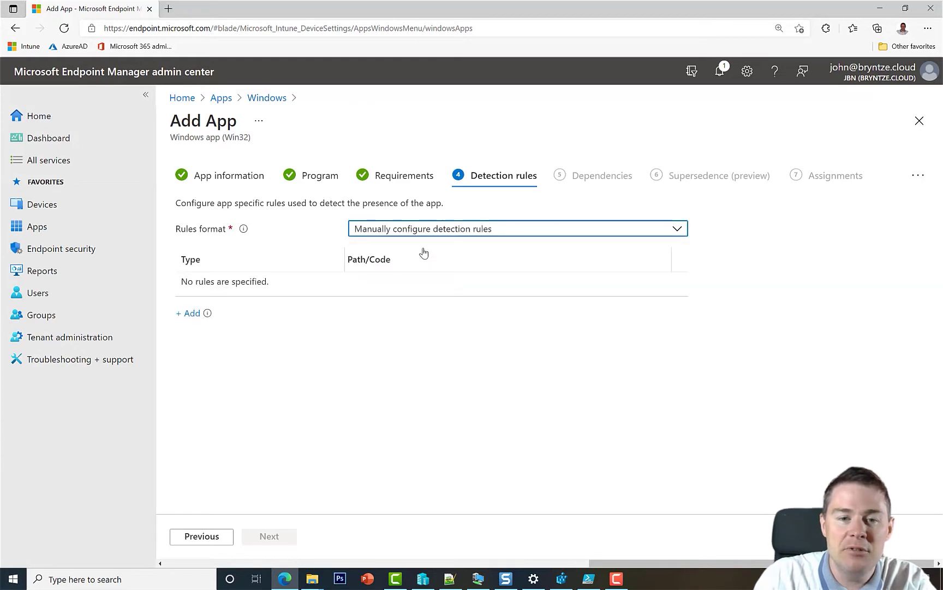
Add a new detection rule with the MSI rule type.
click(189, 314)
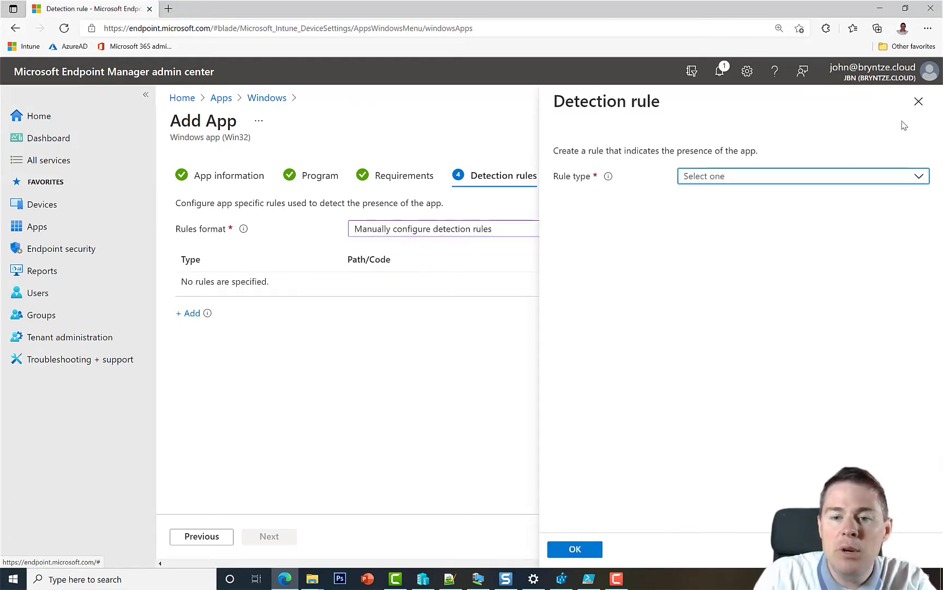
click(757, 185)
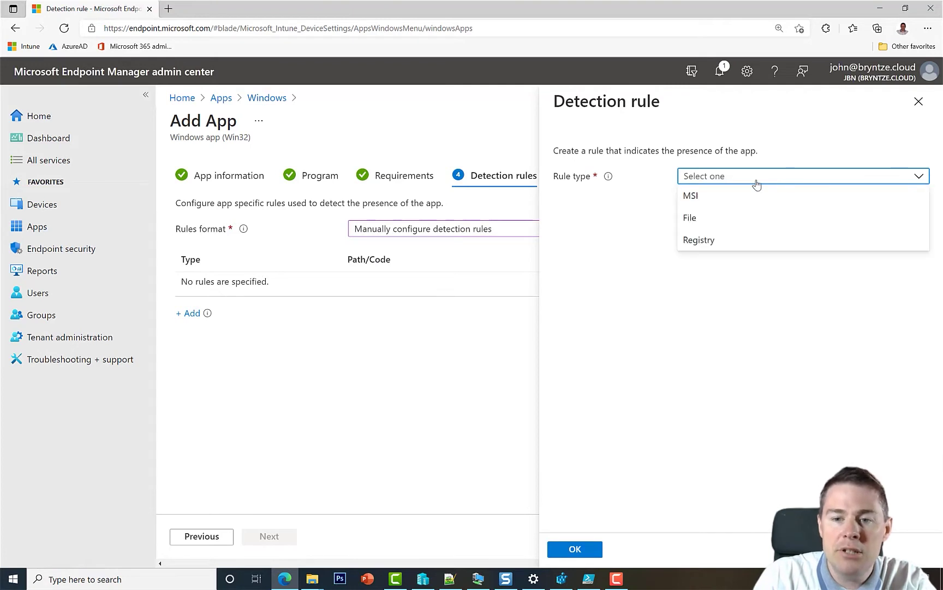
click(700, 201)
drag(873, 216, 660, 221)
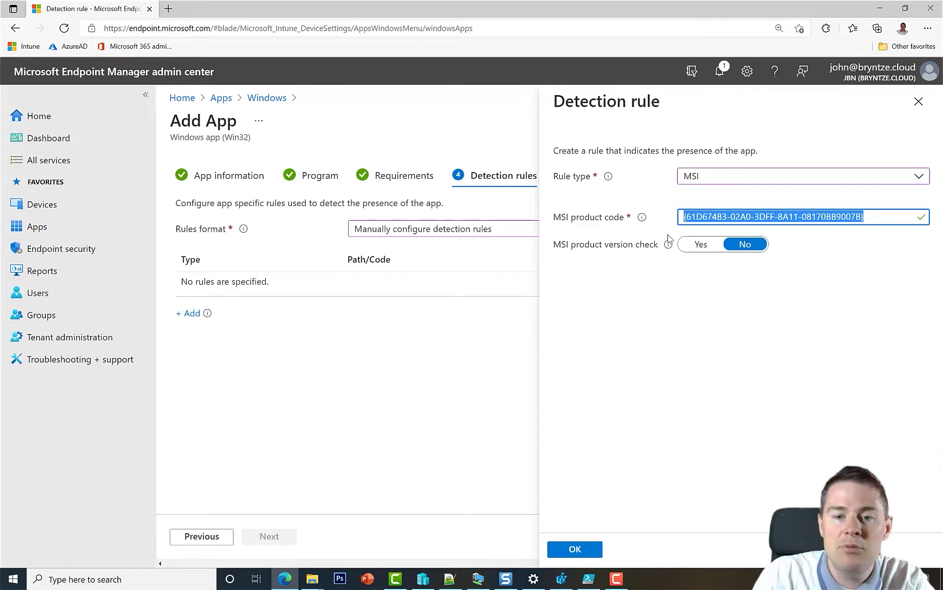
drag(875, 216, 666, 221)
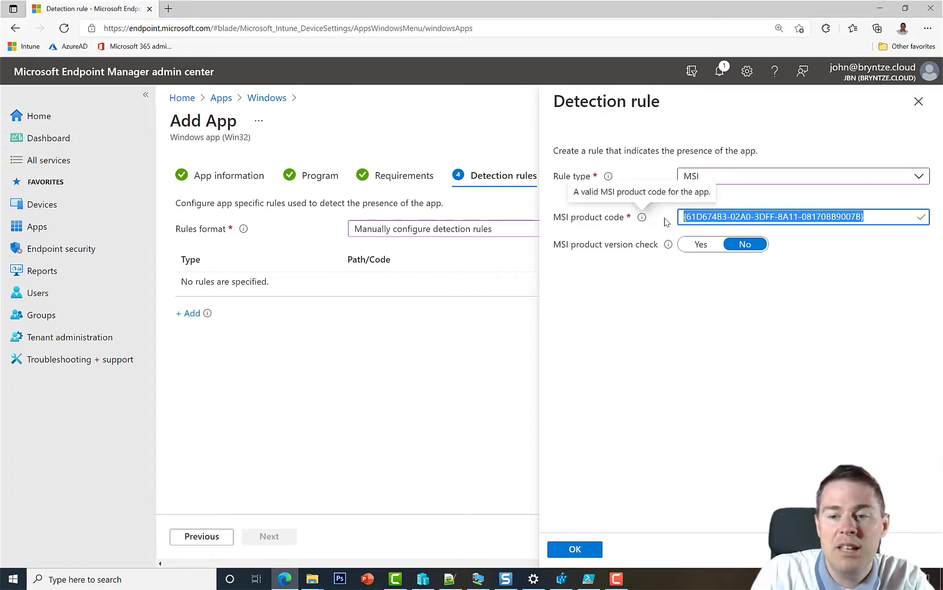
click(884, 220)
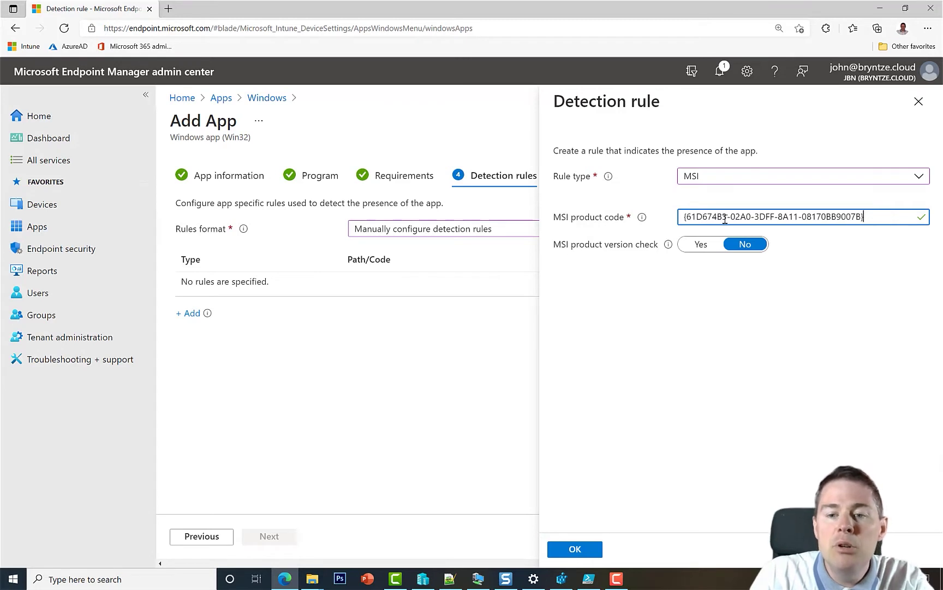
drag(876, 215, 701, 204)
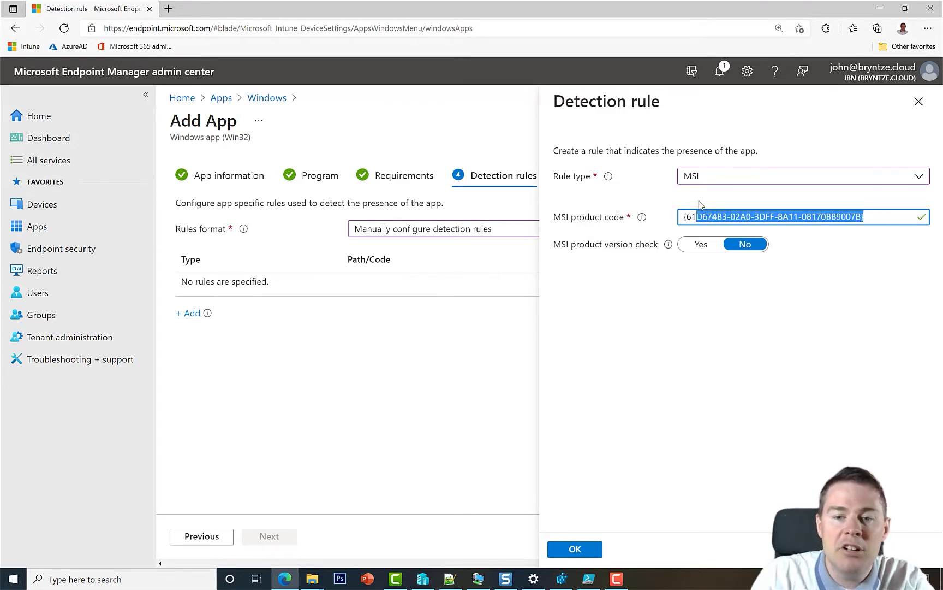
click(876, 217)
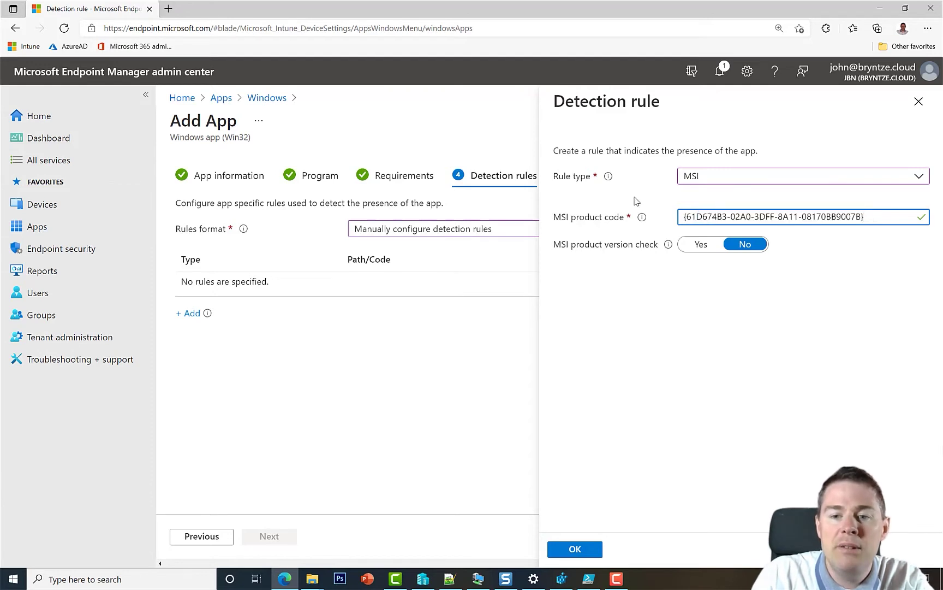
Enable the MSI product version check with the Equals operator.
click(699, 247)
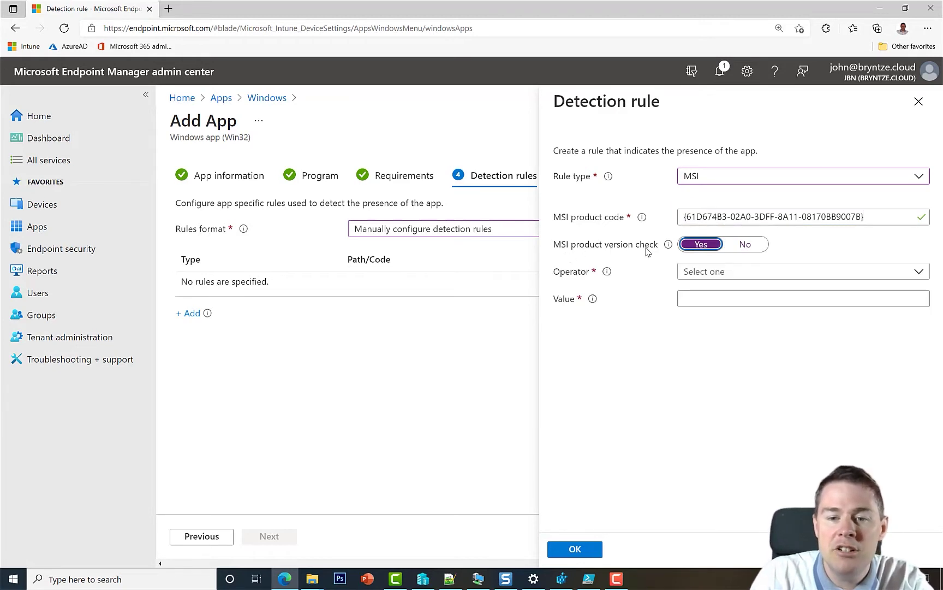
click(710, 272)
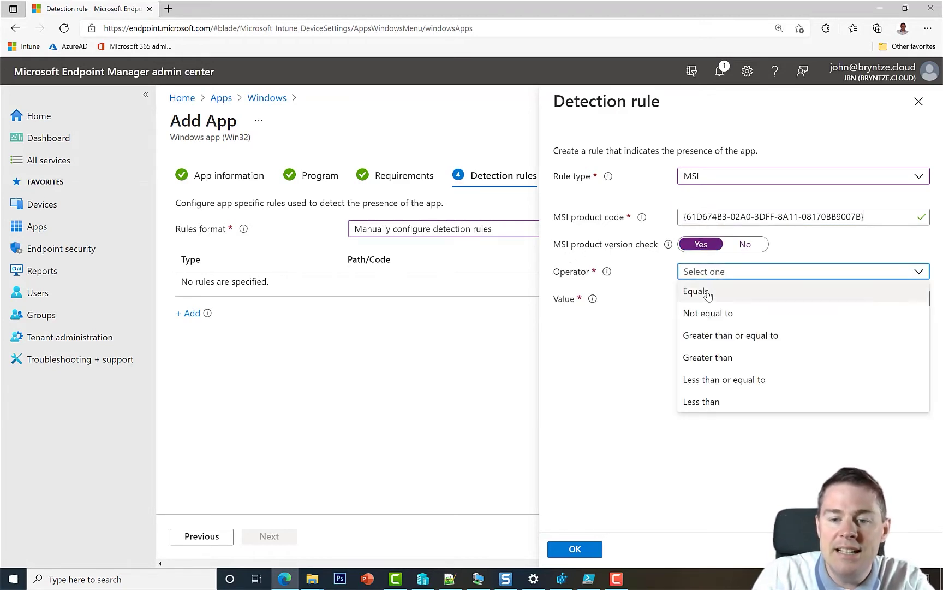
click(707, 293)
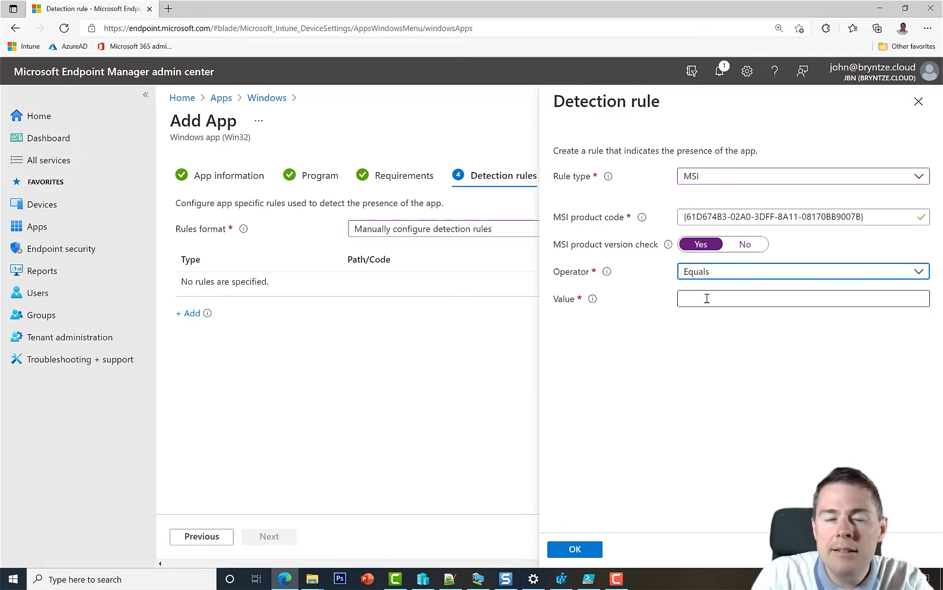
click(707, 299)
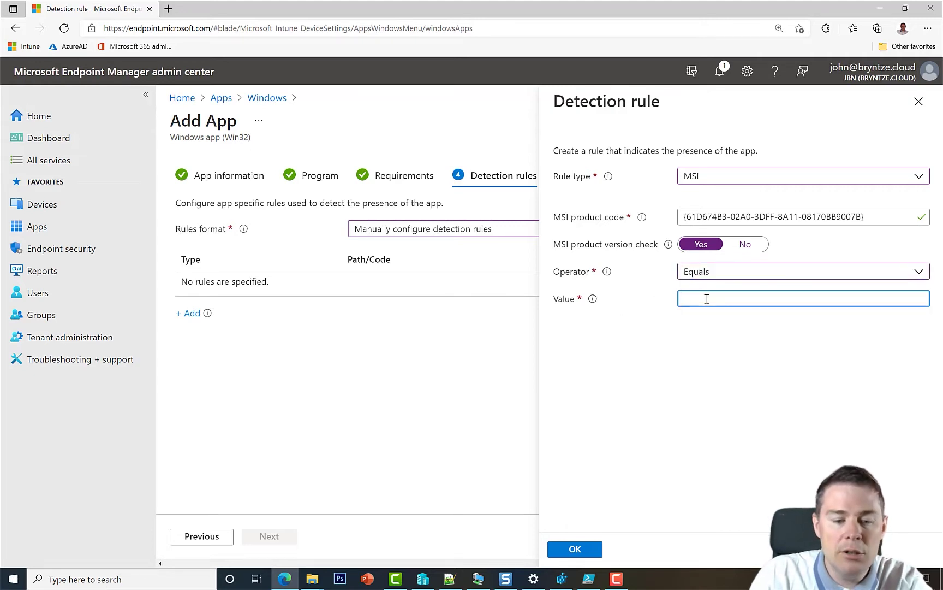
Open GoogleChromeStandaloneEnterprise64.msi from the Source folder of GoogleChrome92.0.4515.131x64 under C:\_Intune in Orca.
key(super+e)
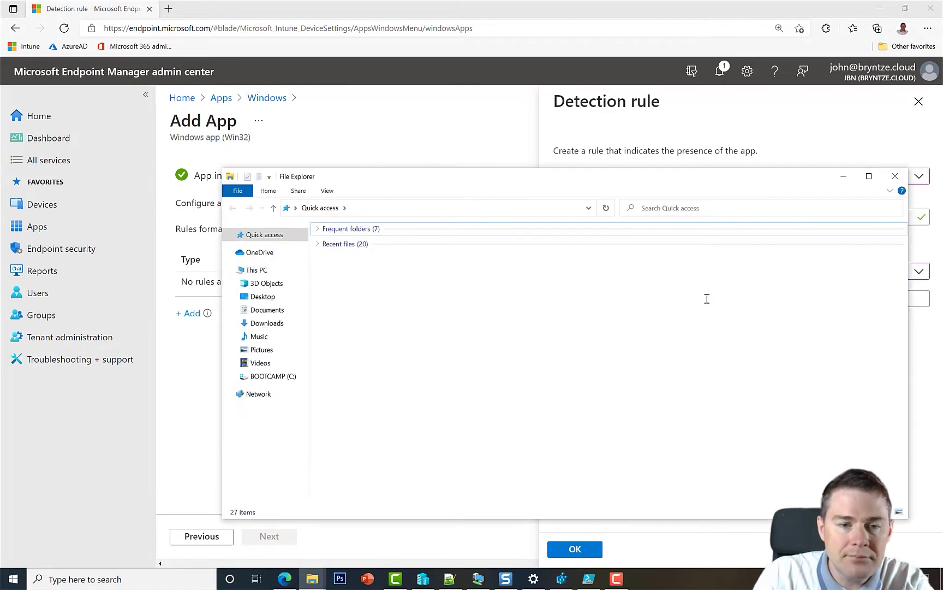
click(255, 377)
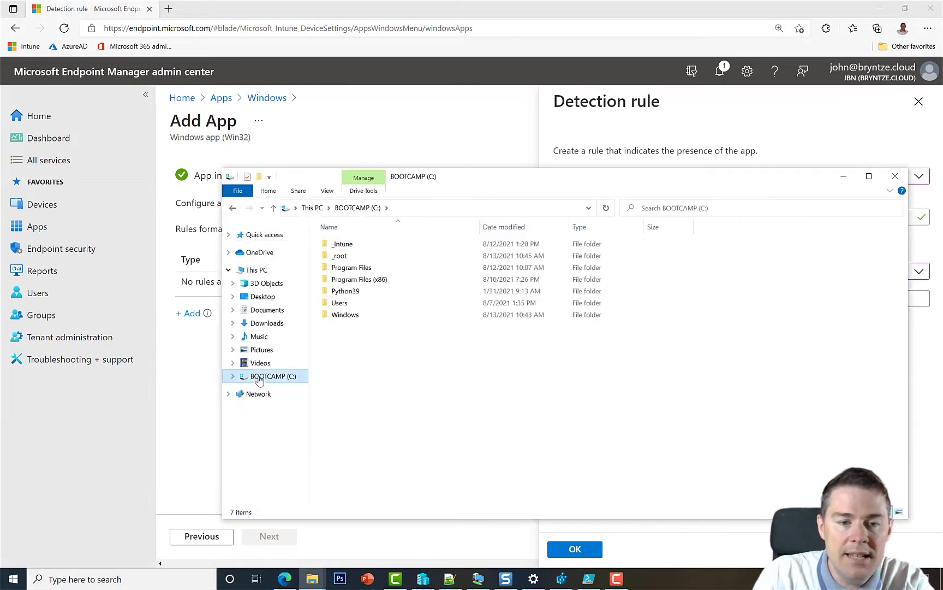
double_click(350, 244)
double_click(365, 256)
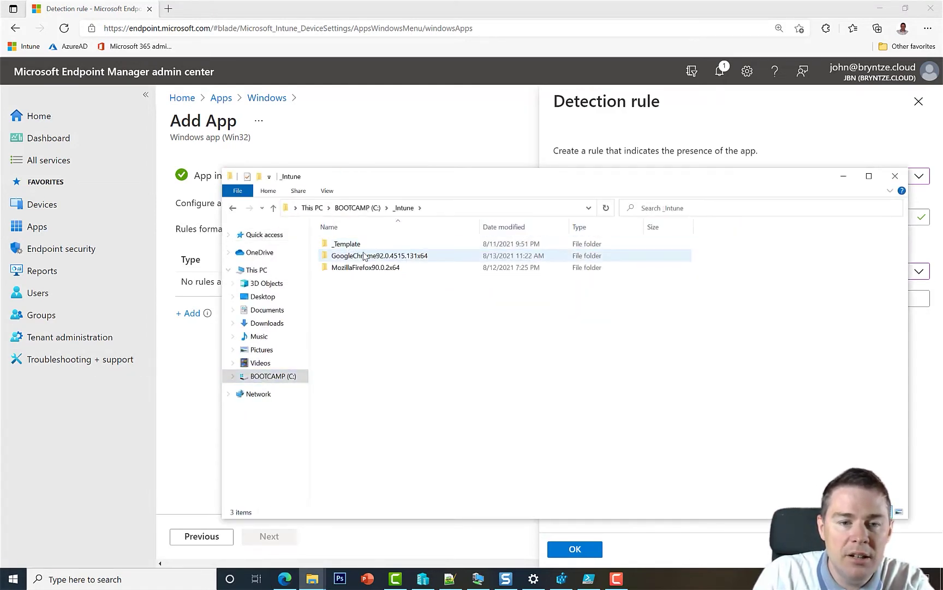
double_click(352, 257)
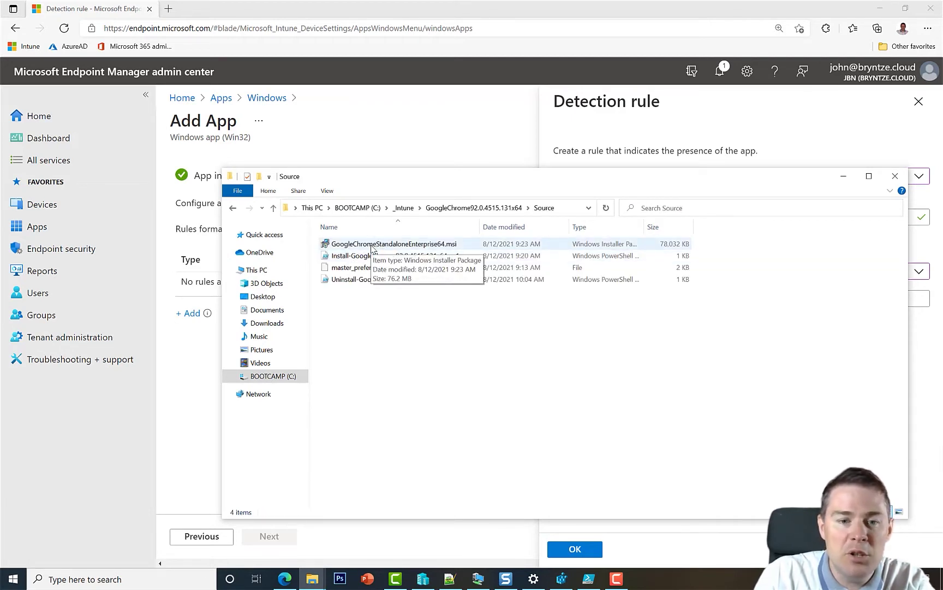
click(372, 244)
right_click(371, 248)
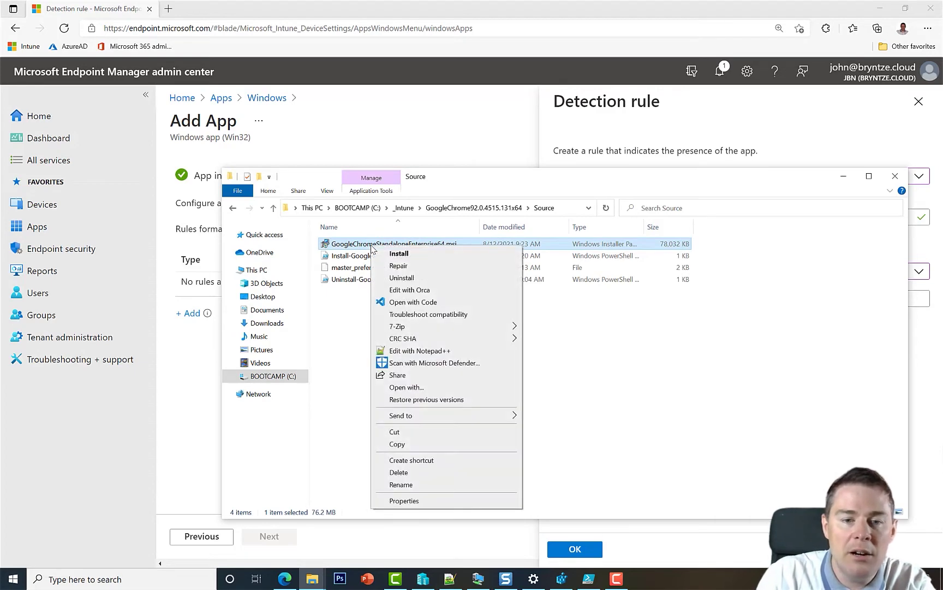
click(410, 291)
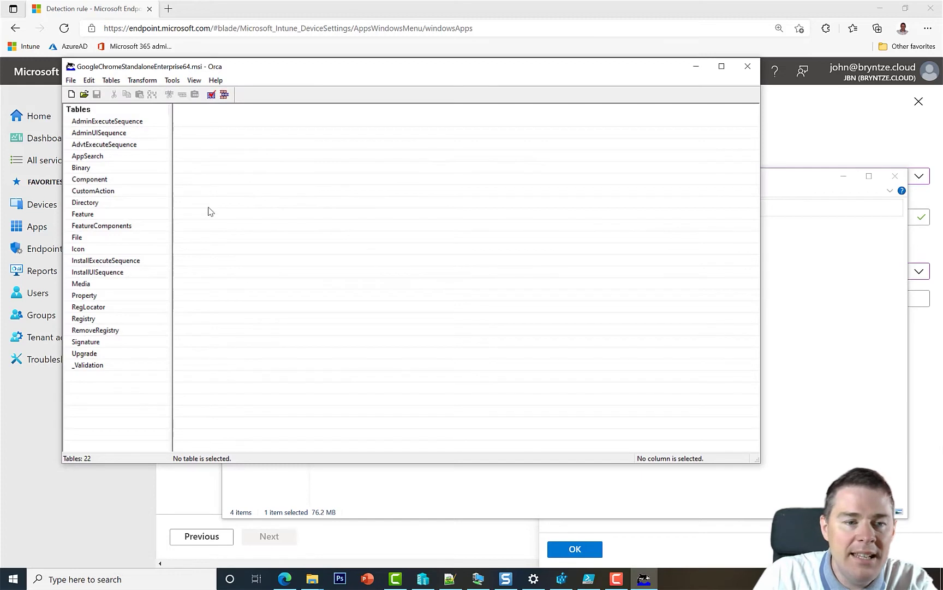
Copy the ProductVersion 68.104.49283 from the installer's Property table into the version check value of the MSI detection rule.
click(85, 295)
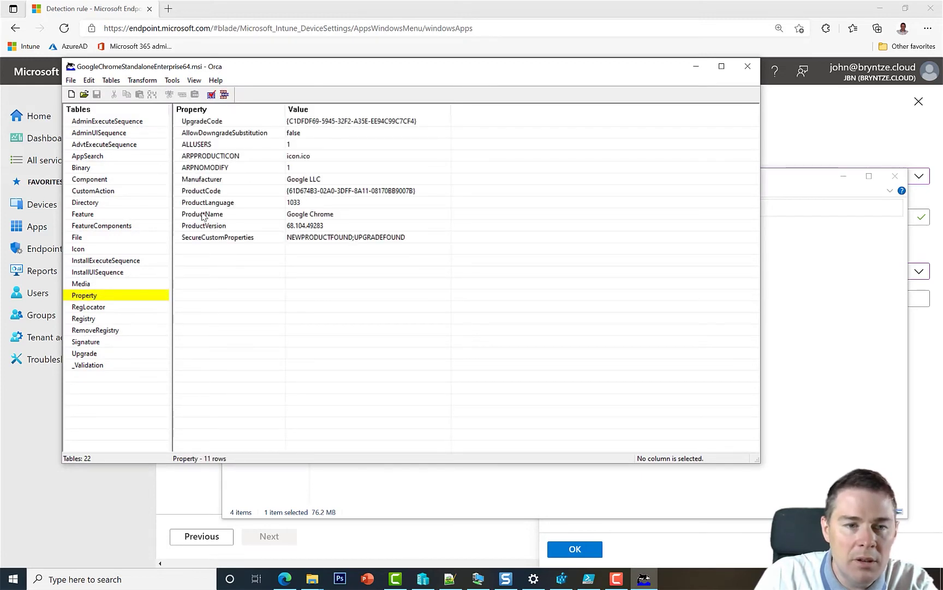
click(220, 192)
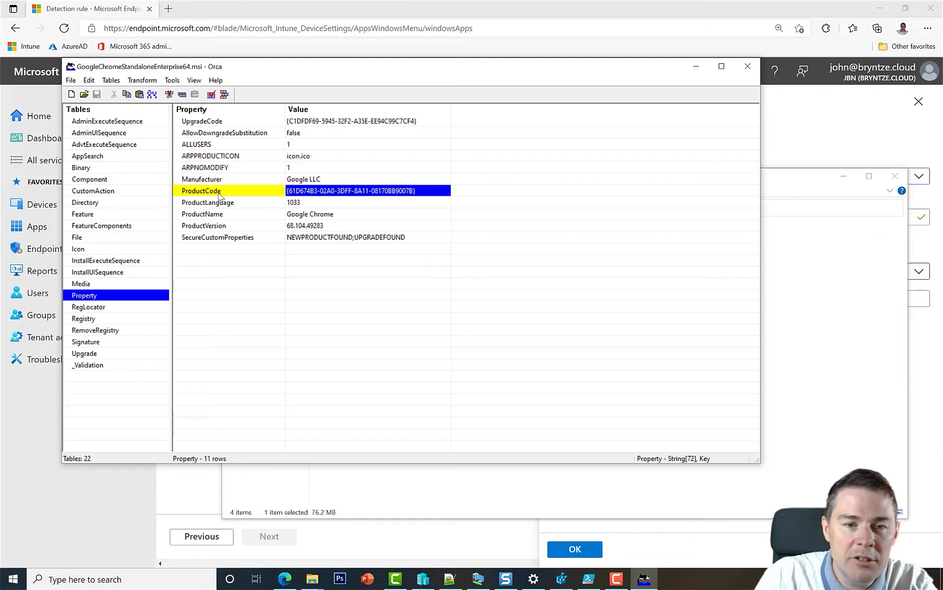
click(214, 227)
click(309, 226)
key(ctrl+c)
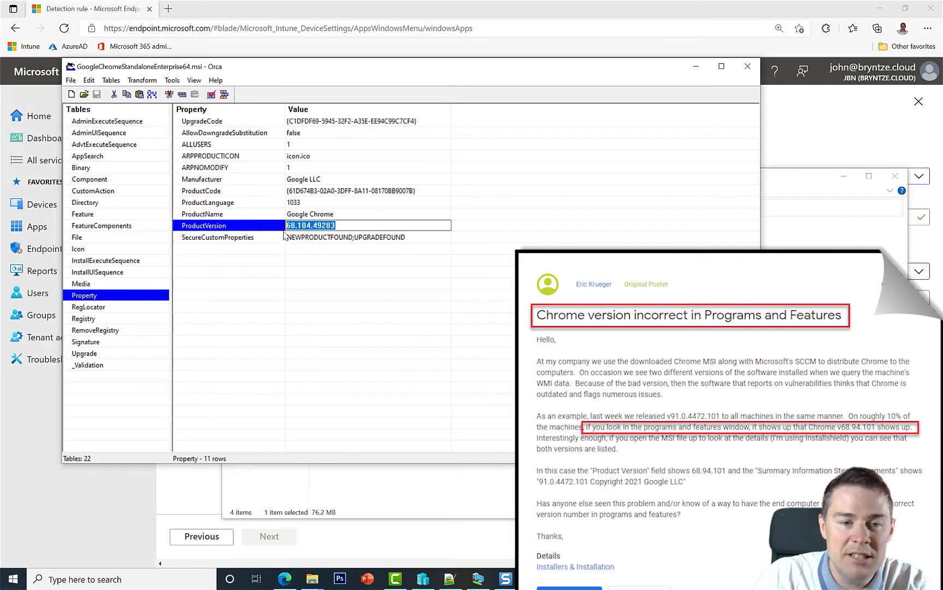
click(838, 146)
click(701, 298)
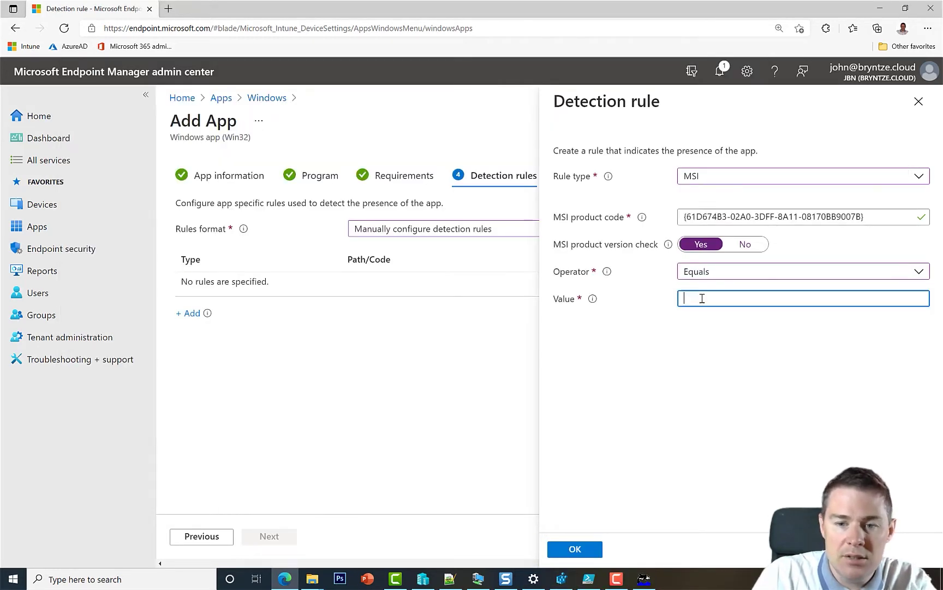
key(ctrl+v)
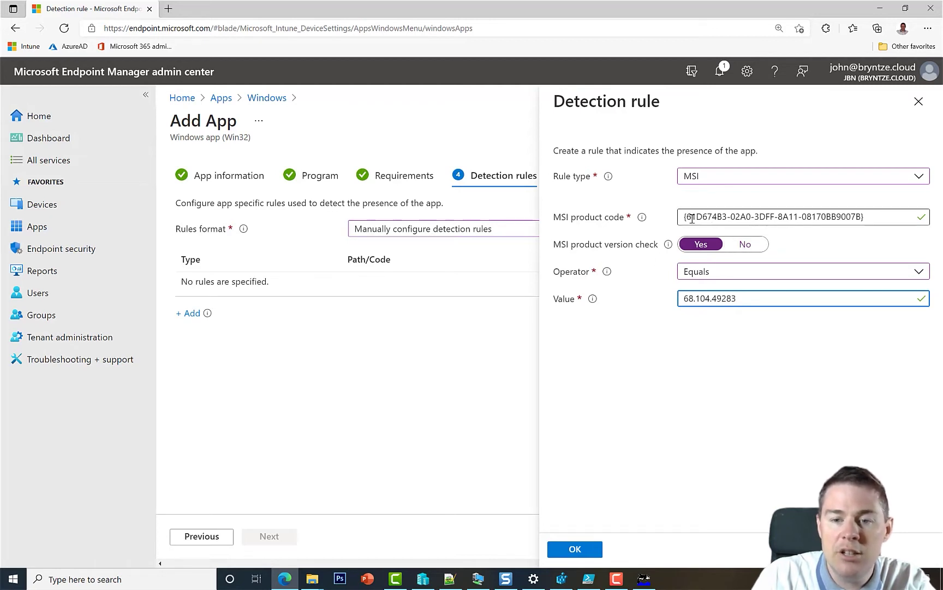
Turn off the MSI product version check and save the MSI detection rule.
drag(682, 217, 870, 210)
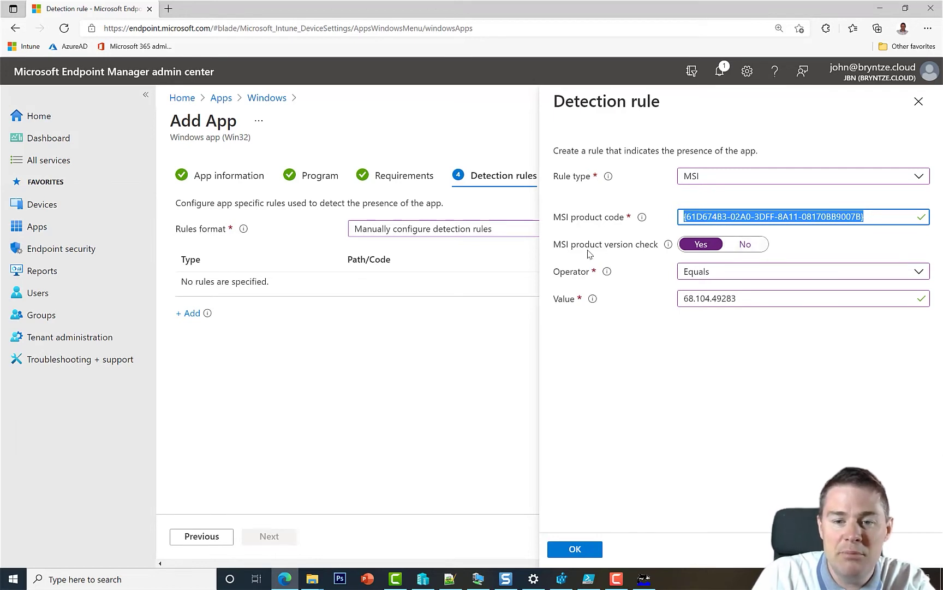
click(744, 244)
click(582, 555)
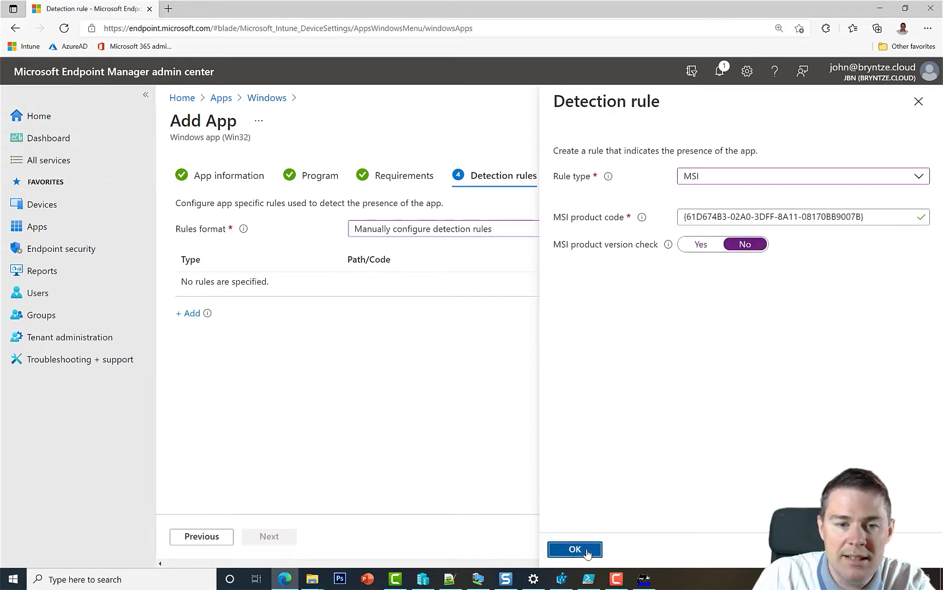
Add a second detection rule of type File with the path C:\Program Files\Google\Chrome\Application.
click(190, 316)
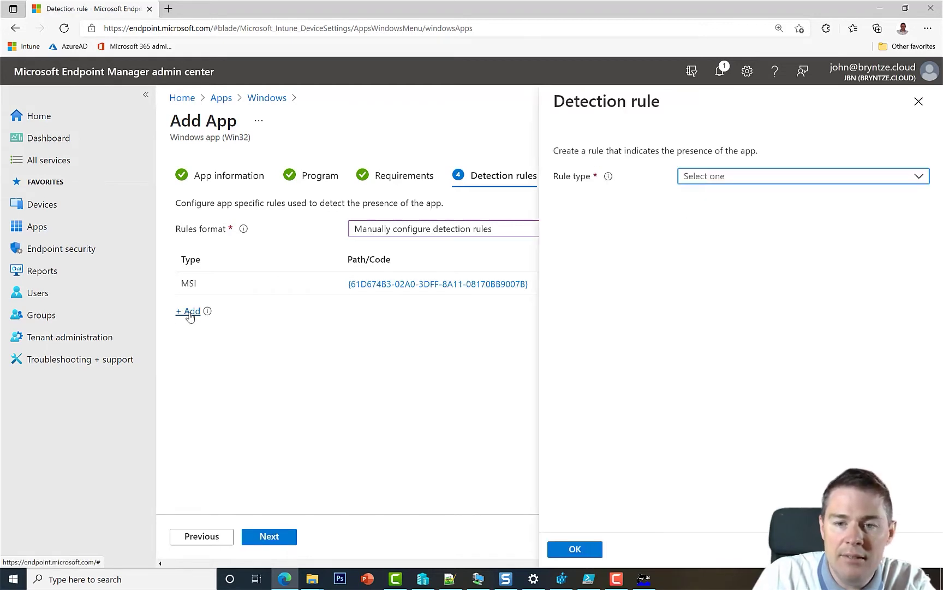
click(705, 176)
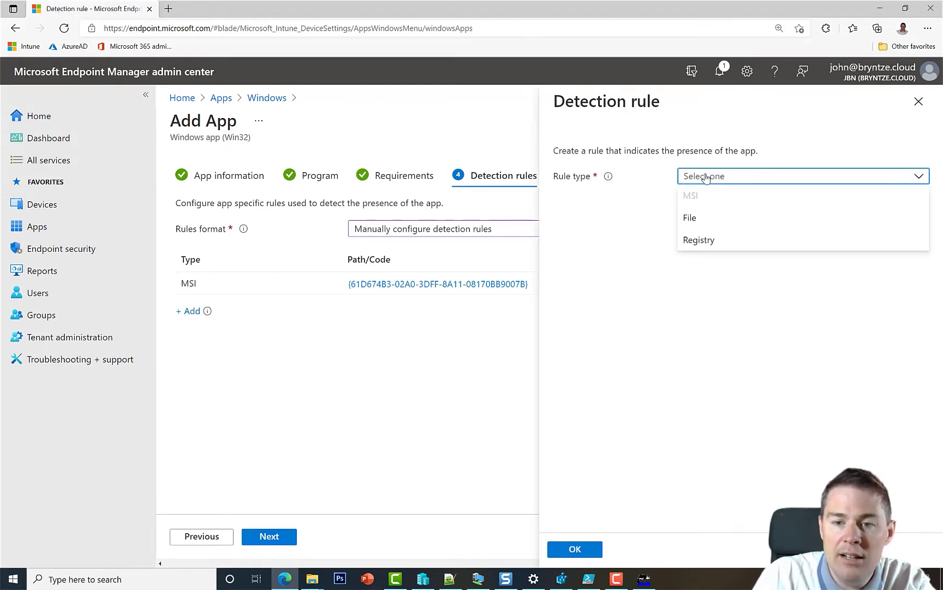
click(697, 218)
click(703, 219)
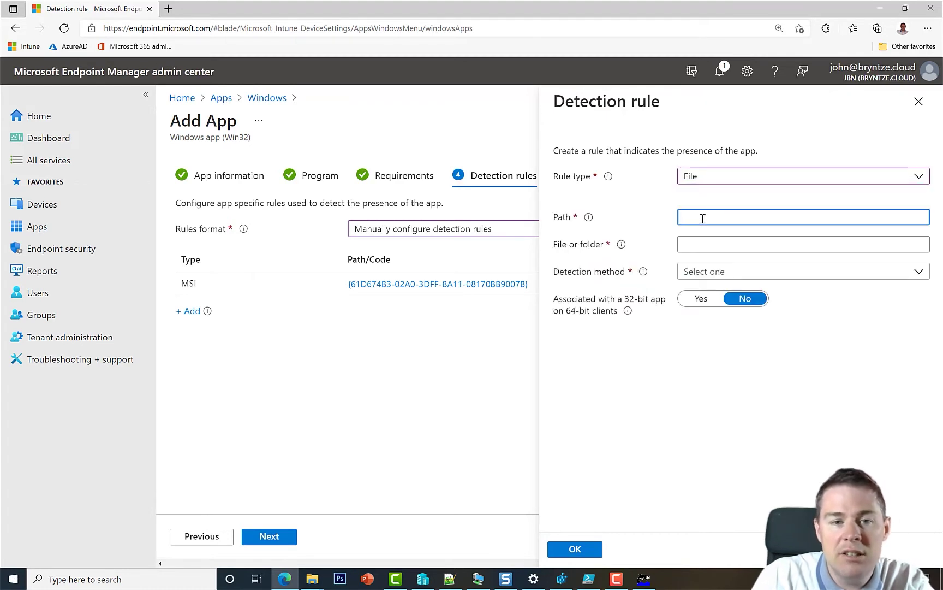
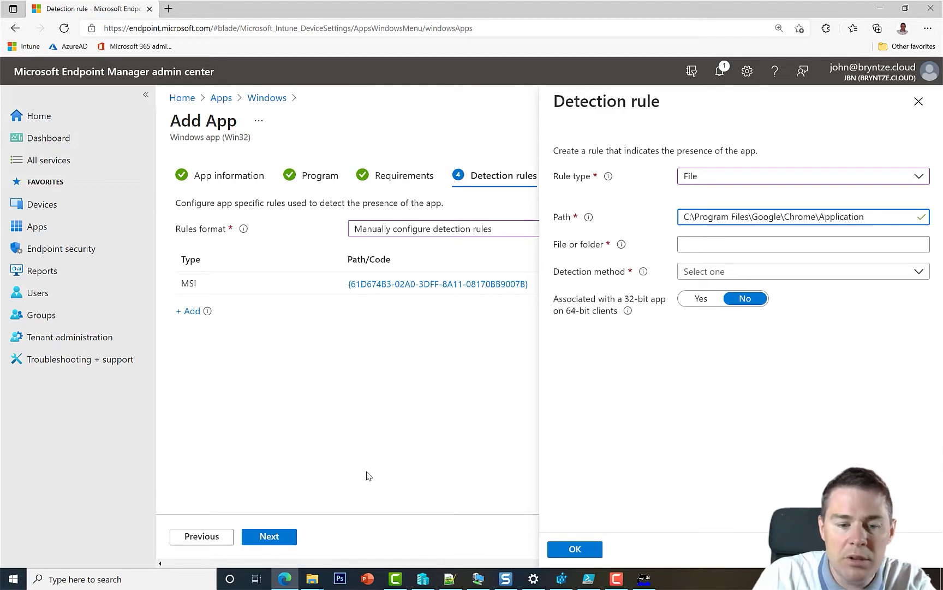
Check the executable's name in Chrome's Application folder and set chrome.exe as the rule's file or folder.
click(314, 582)
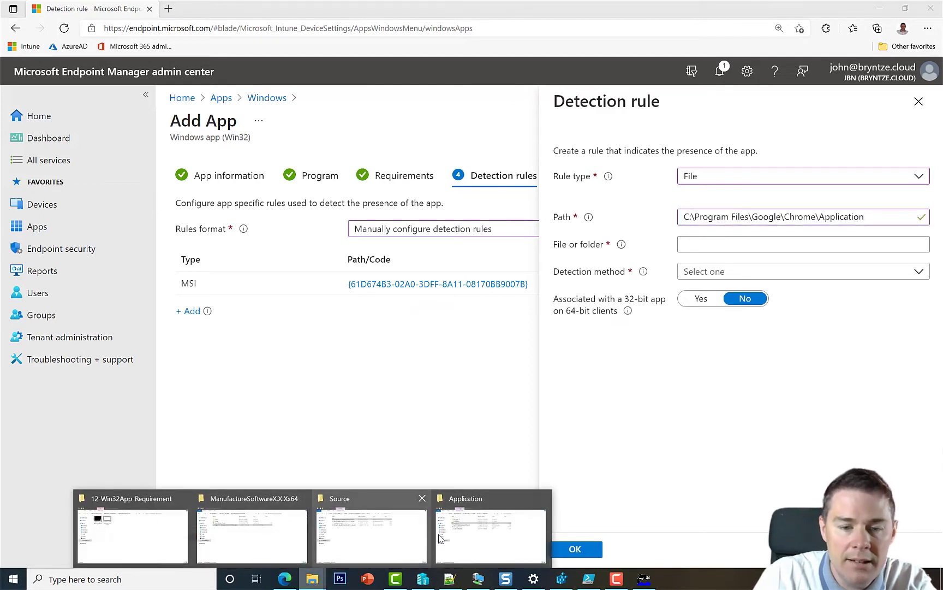
click(481, 533)
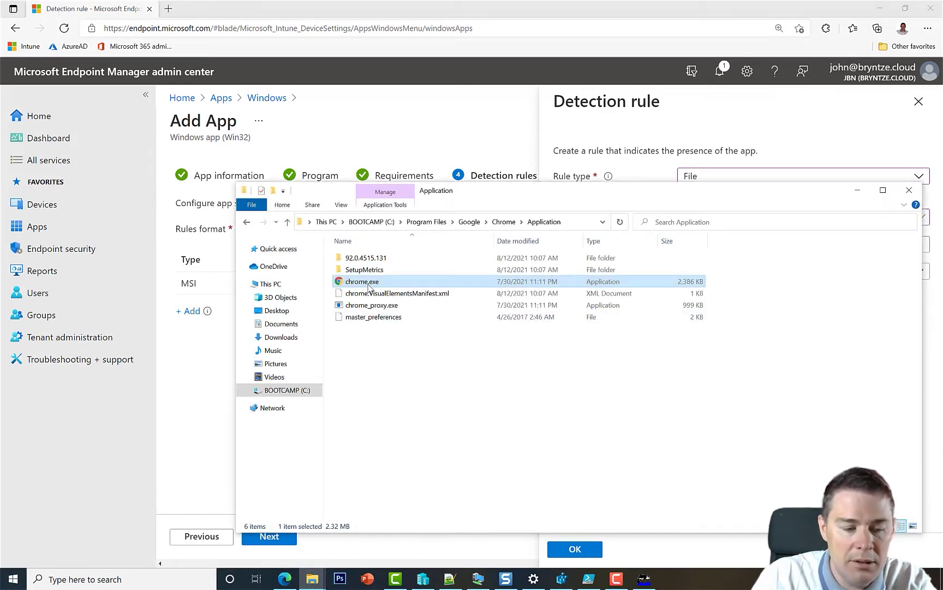
click(810, 141)
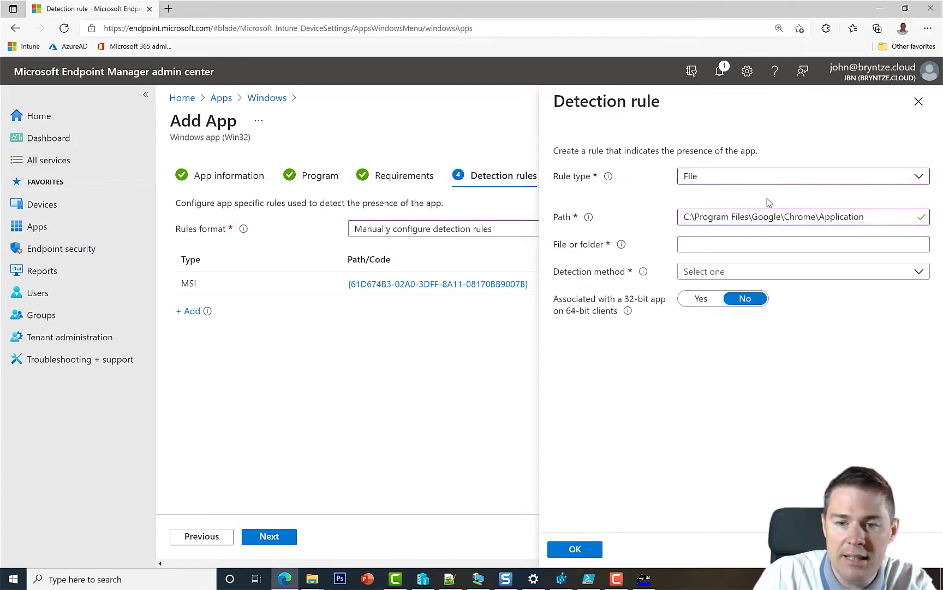
click(703, 243)
text(chrome.exe)
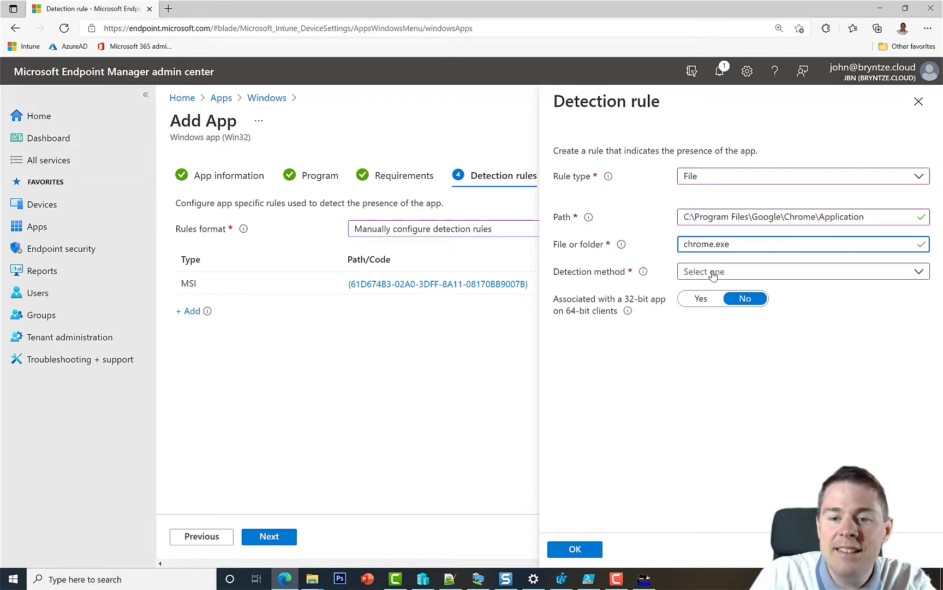
Set the file rule's detection method to File or folder exists.
click(713, 271)
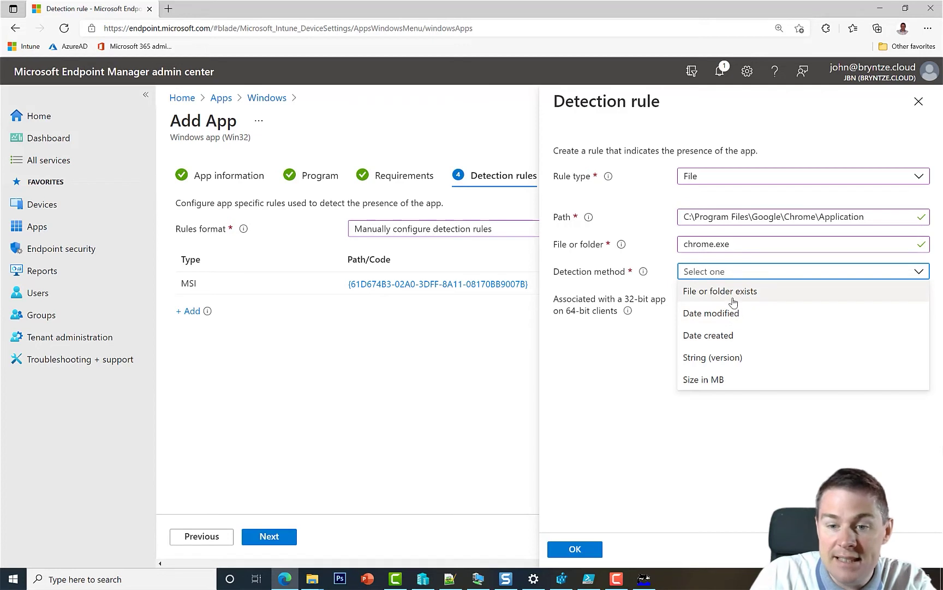
click(731, 297)
click(720, 277)
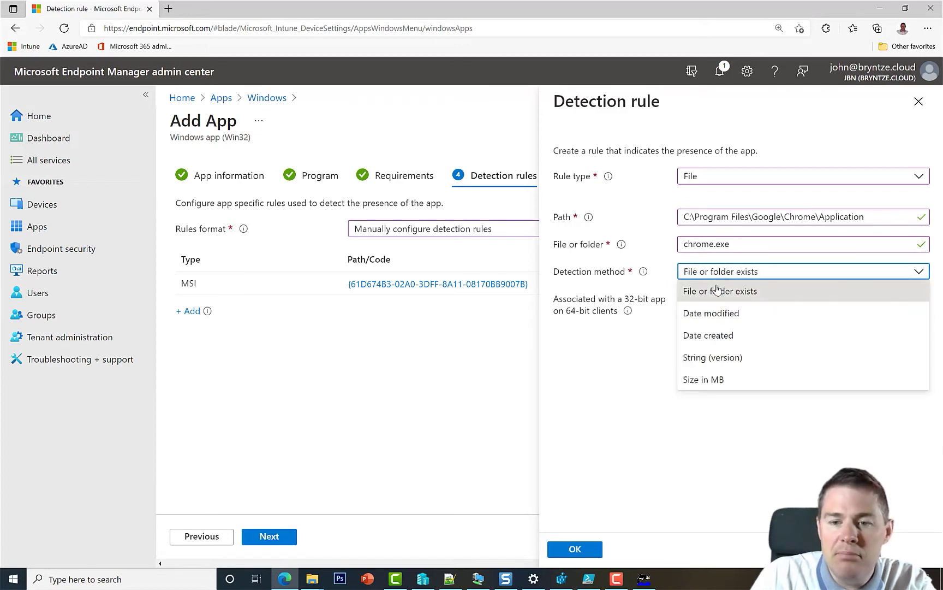
click(712, 291)
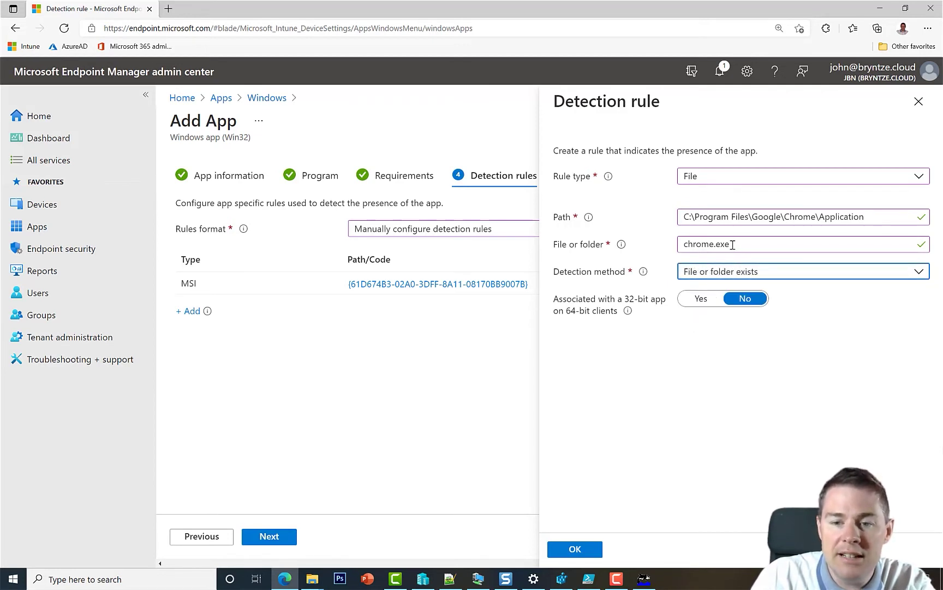
drag(733, 244, 676, 247)
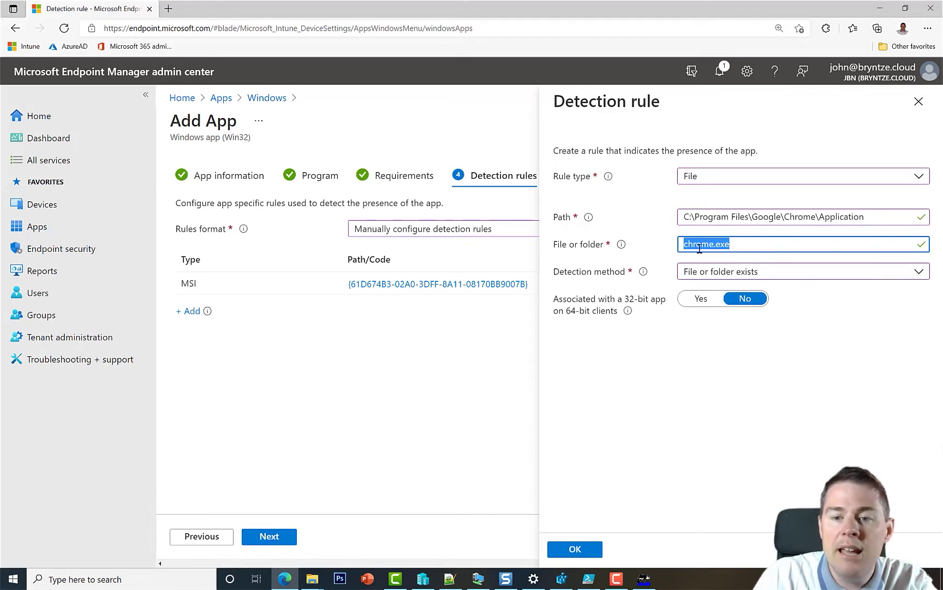
click(738, 243)
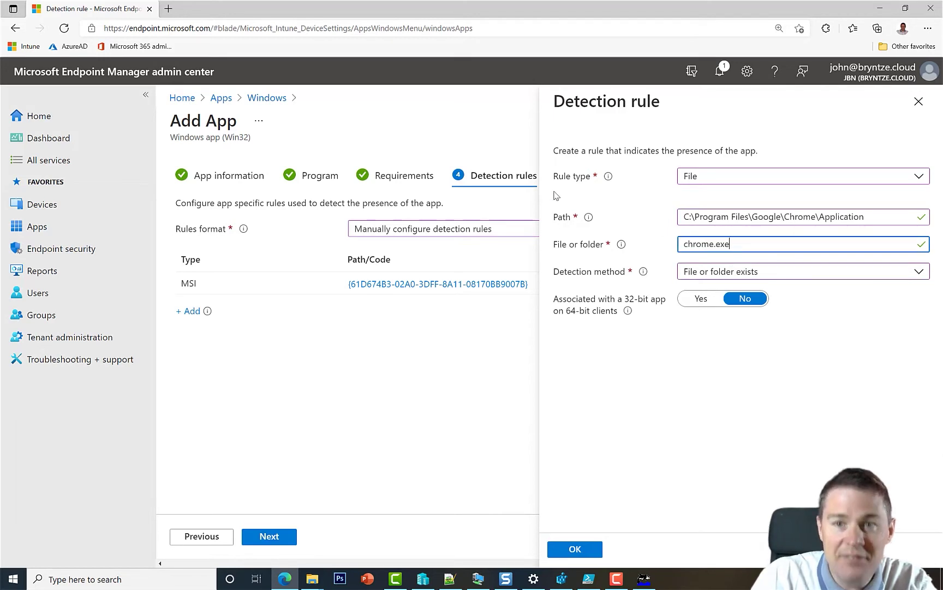
Set the file rule's detection method to String (version) with the operator Equals.
click(723, 273)
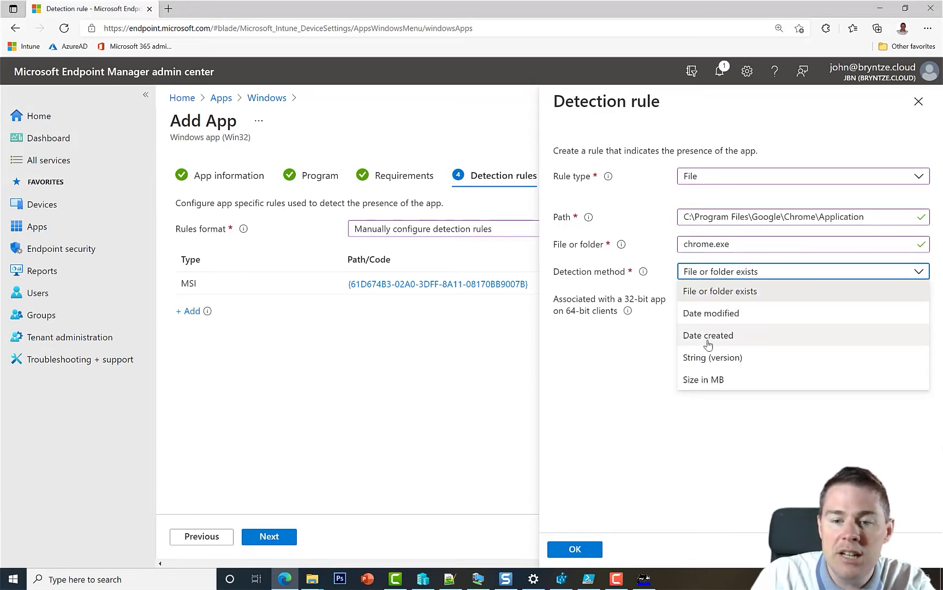
click(704, 358)
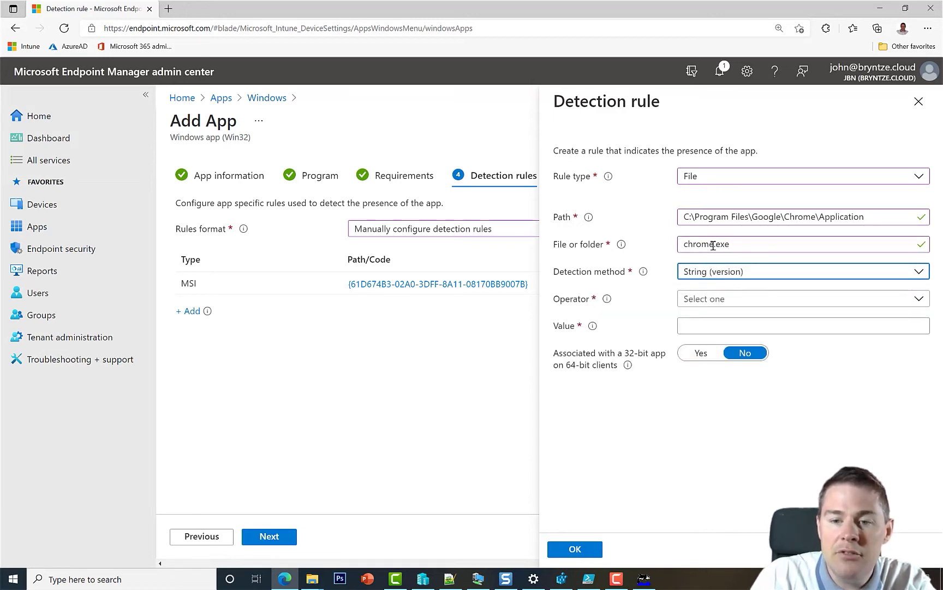
click(706, 300)
click(702, 322)
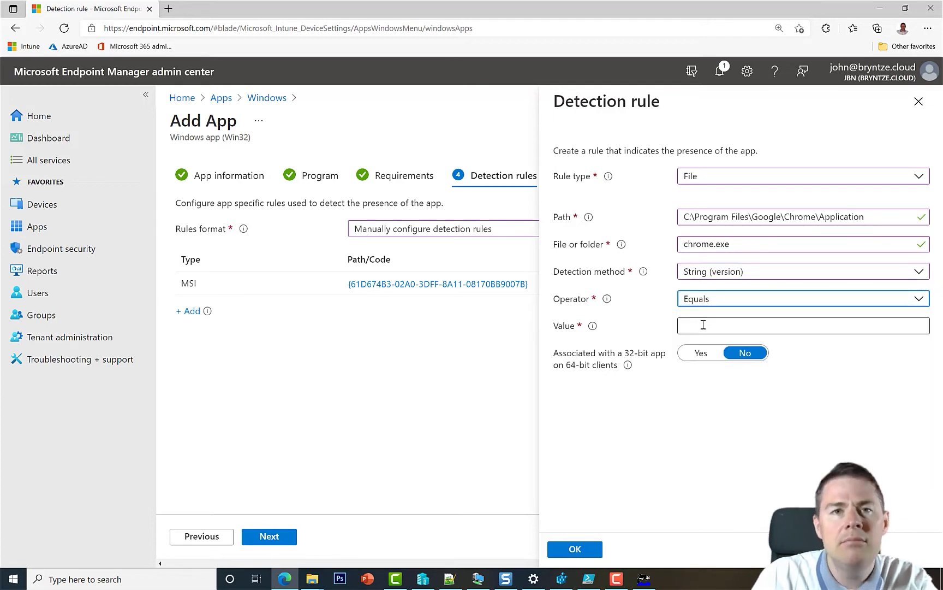
click(703, 324)
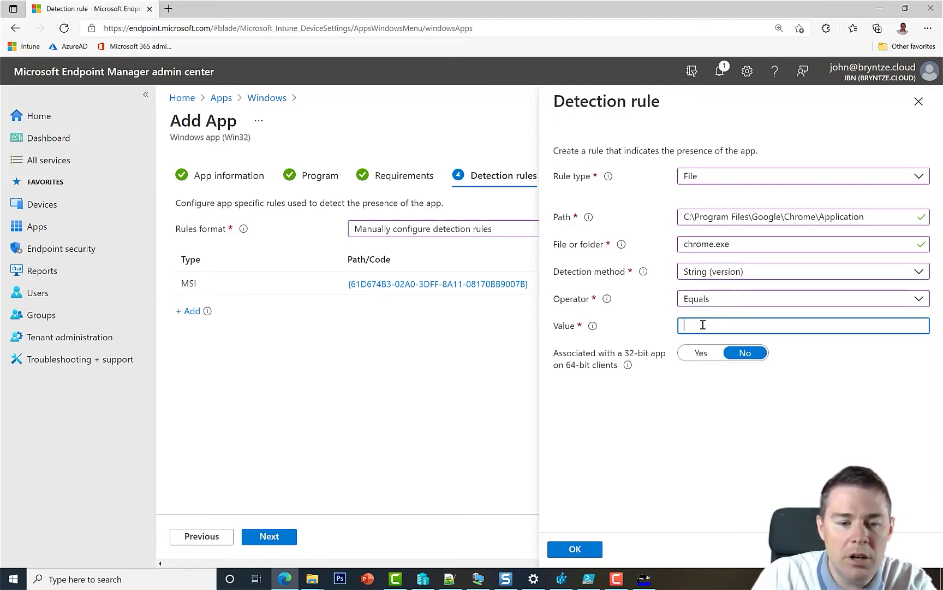
Check the file version of chrome.exe in its properties from Chrome's Application folder in File Explorer.
click(315, 578)
click(472, 515)
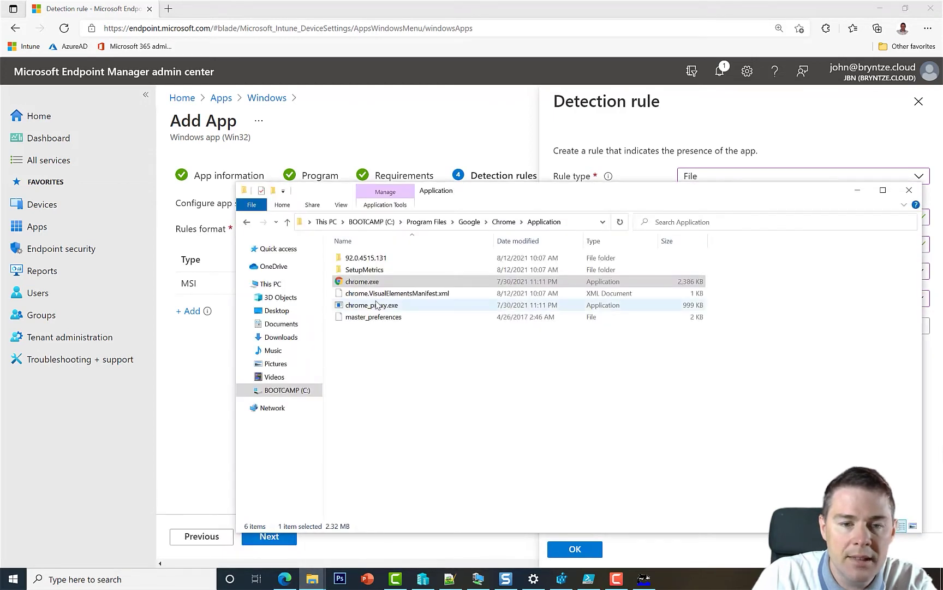
right_click(366, 286)
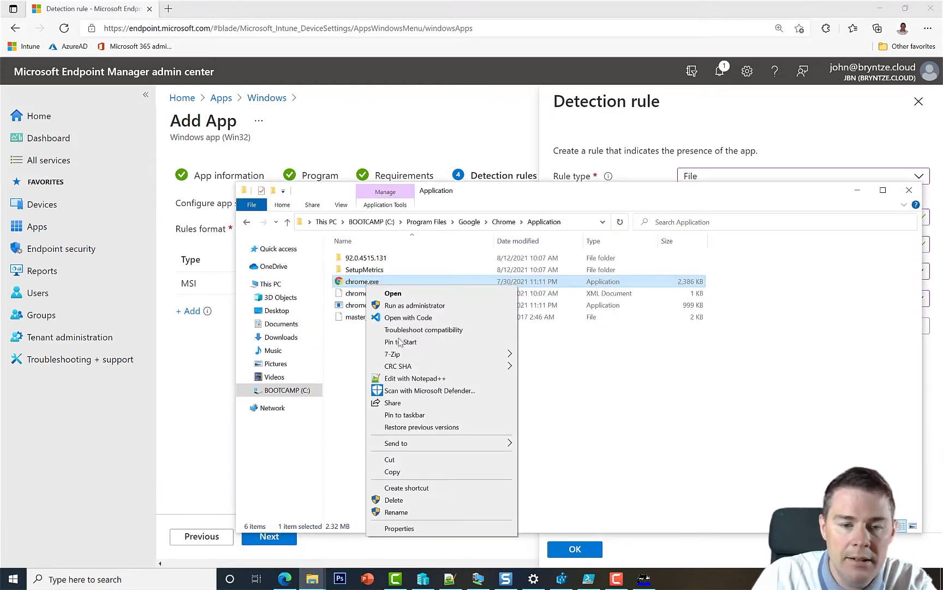
click(410, 527)
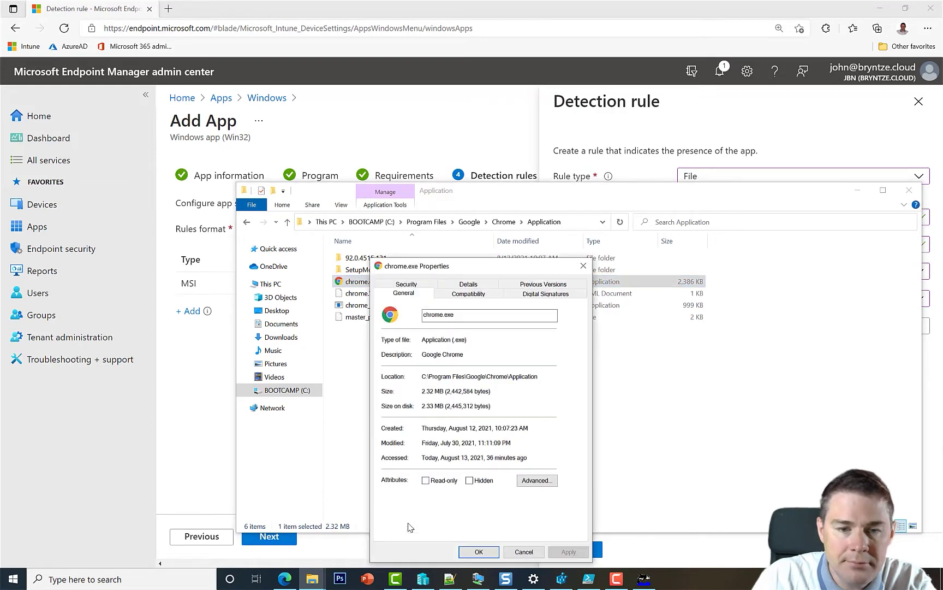
click(470, 289)
click(449, 353)
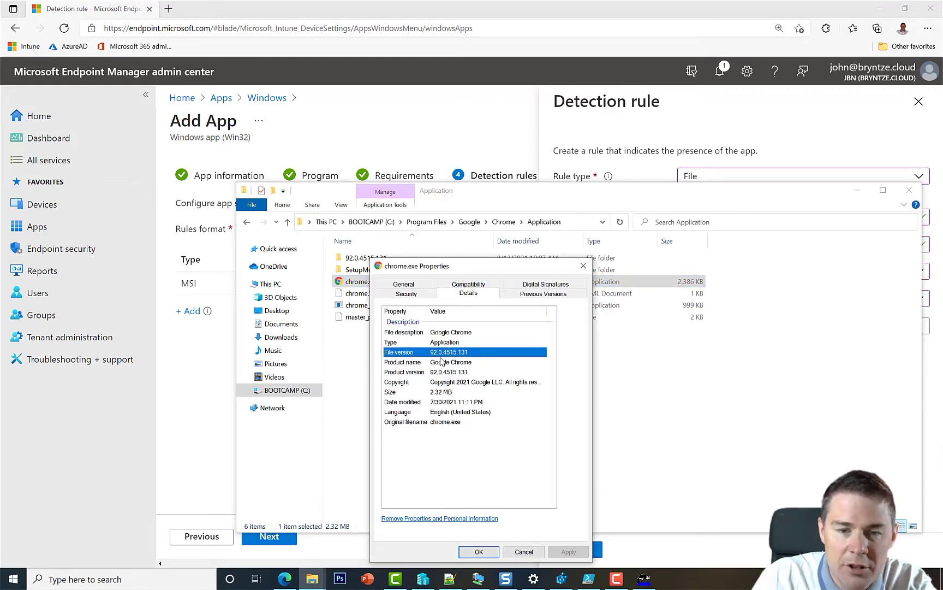
drag(530, 266, 414, 245)
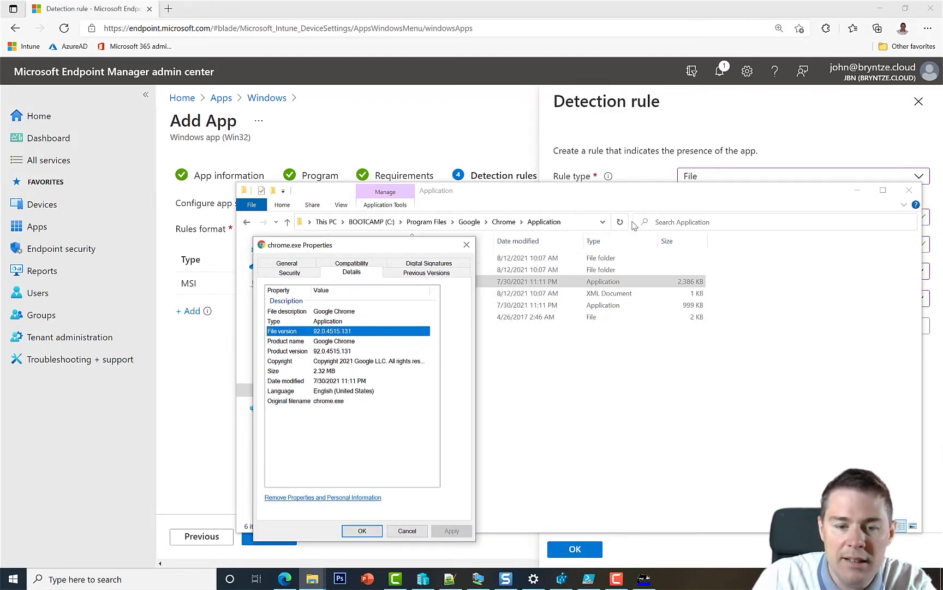
Copy the version 92.0.4515.131 from the install script's file name in the Source folder into the file rule's value.
click(312, 581)
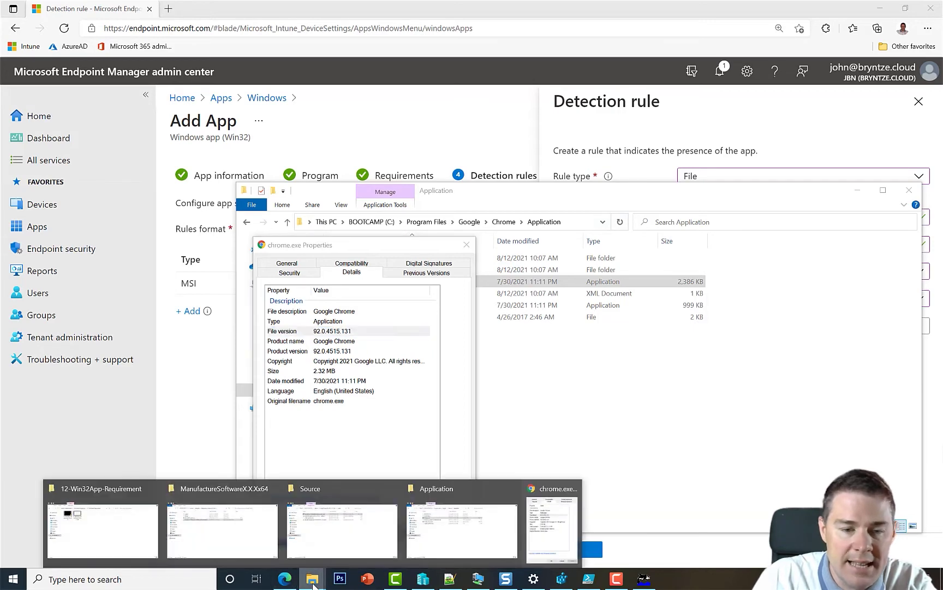
click(347, 532)
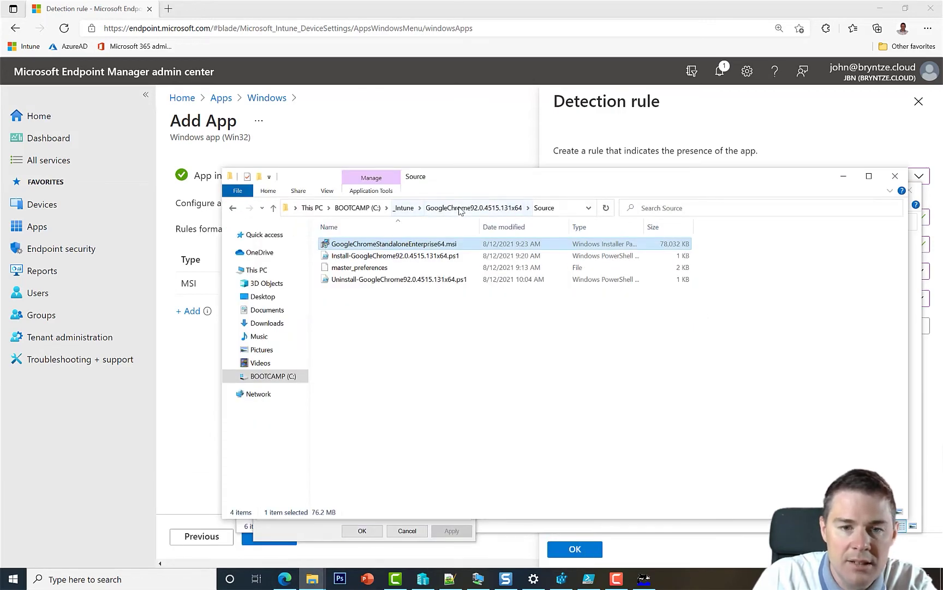
click(386, 257)
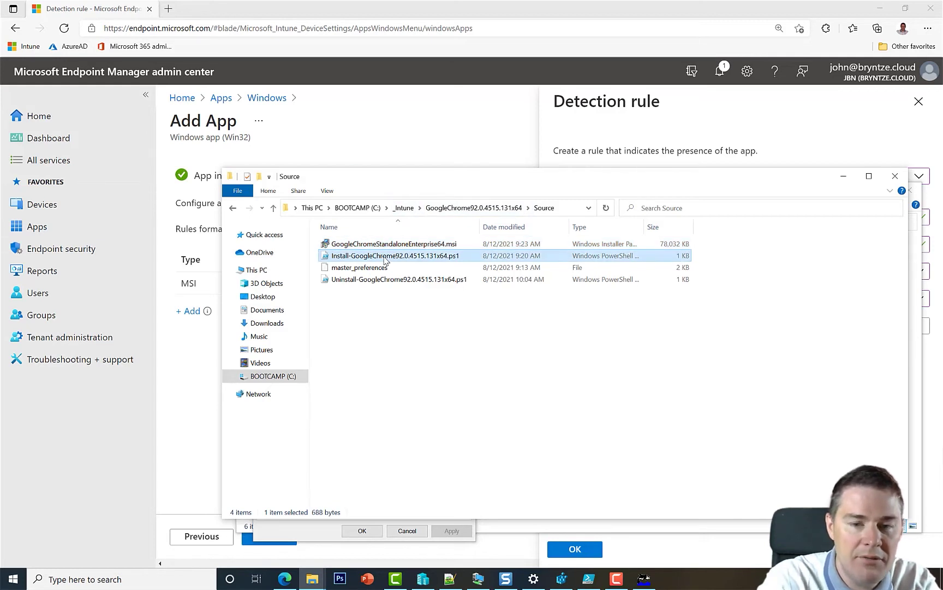
click(385, 257)
click(398, 260)
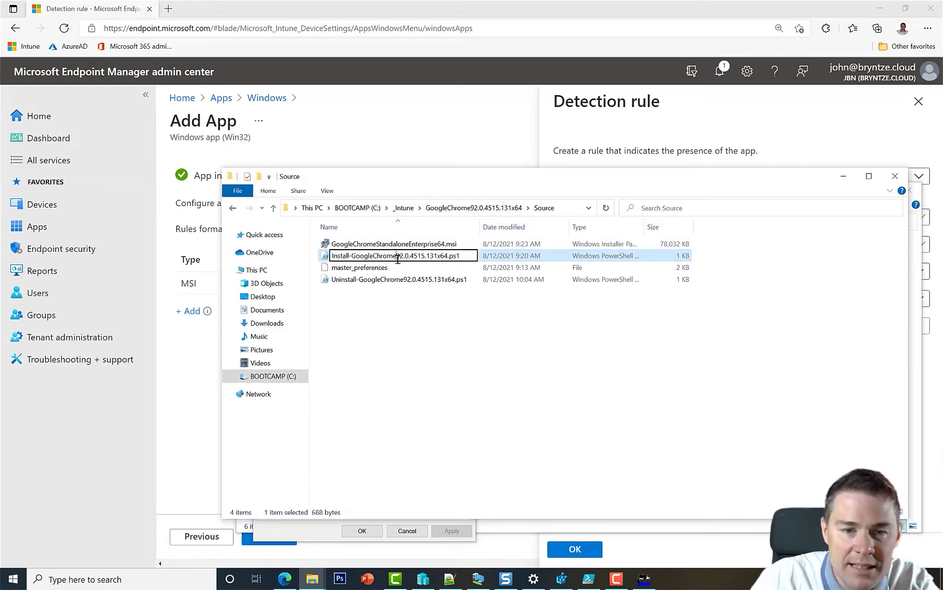
drag(397, 256, 436, 256)
key(ctrl+c)
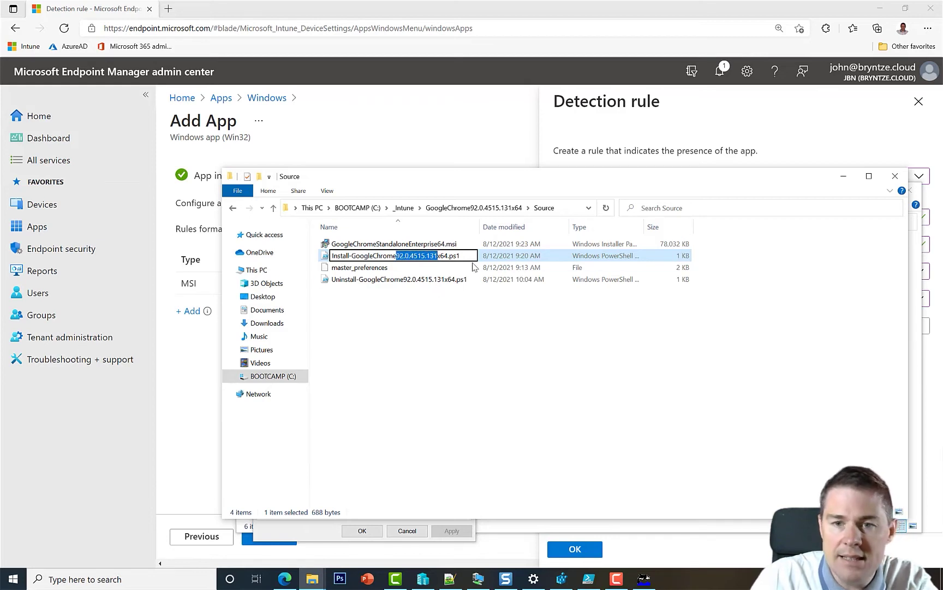
click(806, 147)
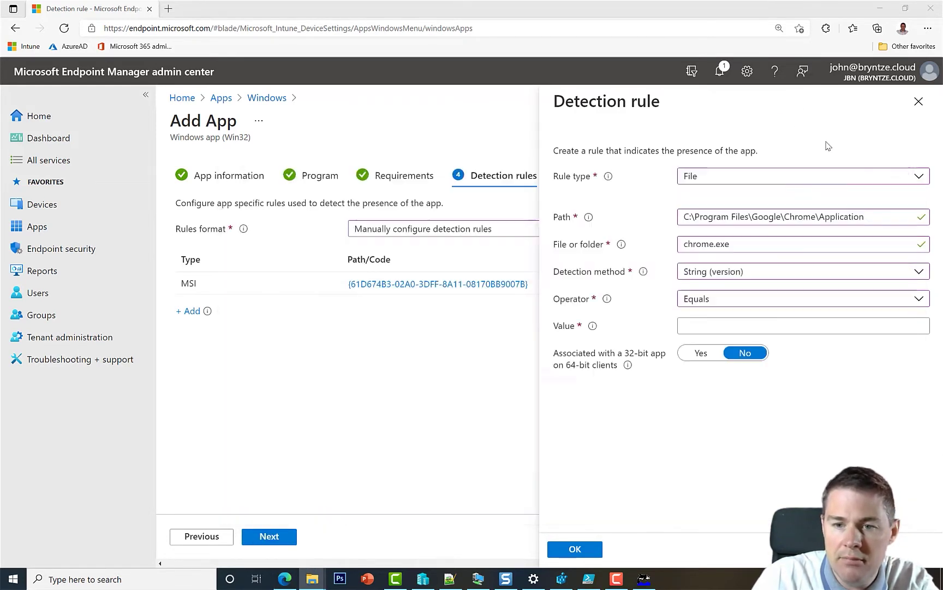
click(703, 326)
key(ctrl+v)
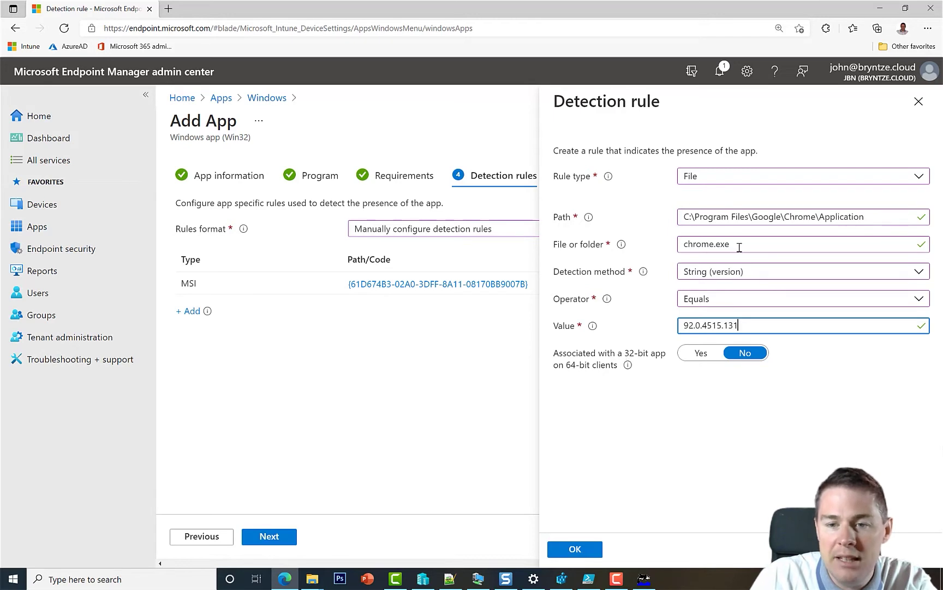
Change the rule's path to C:\Program Files (x86)\Google\Chrome\Application and set the 32-bit app association to Yes.
drag(695, 218, 715, 219)
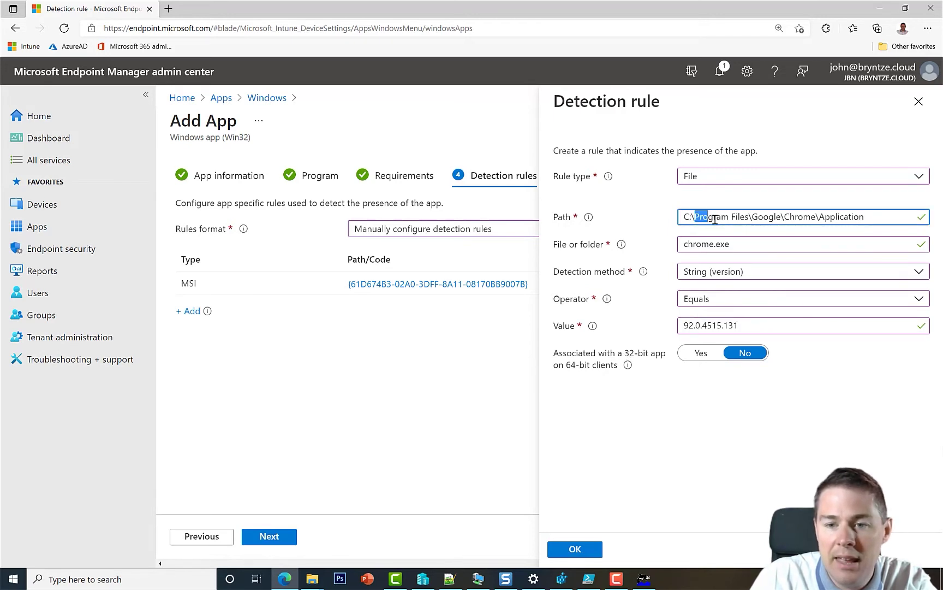
click(747, 217)
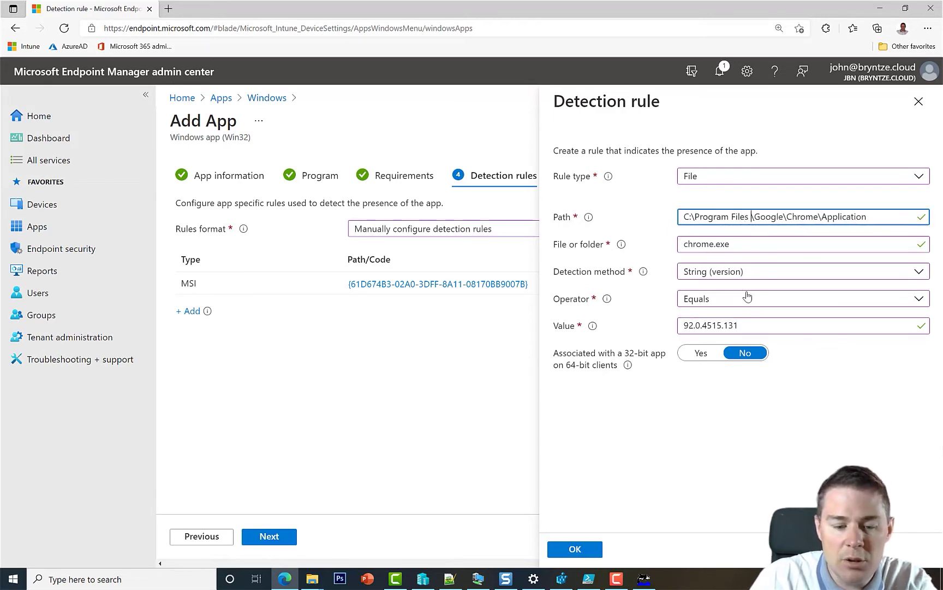
text((x86))
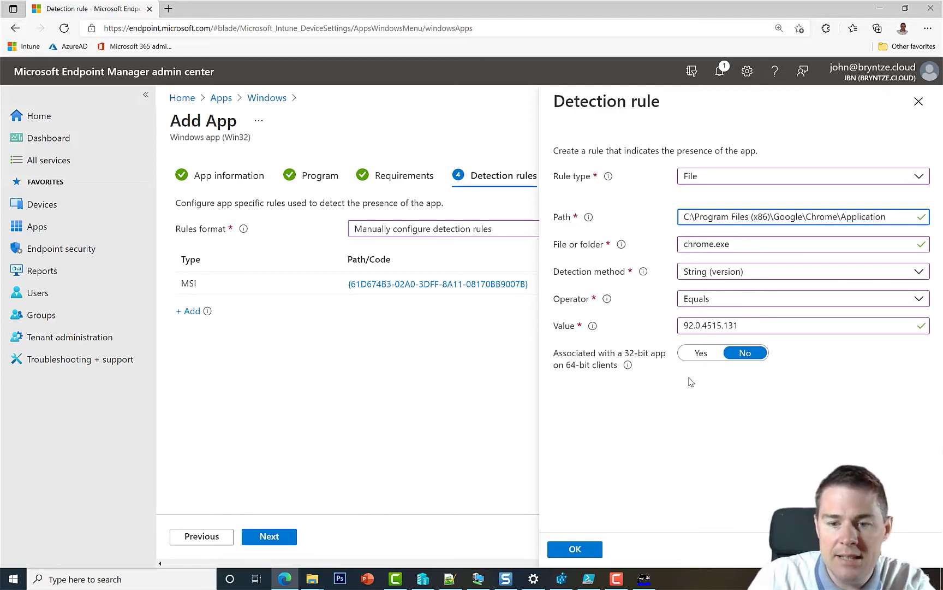
click(702, 354)
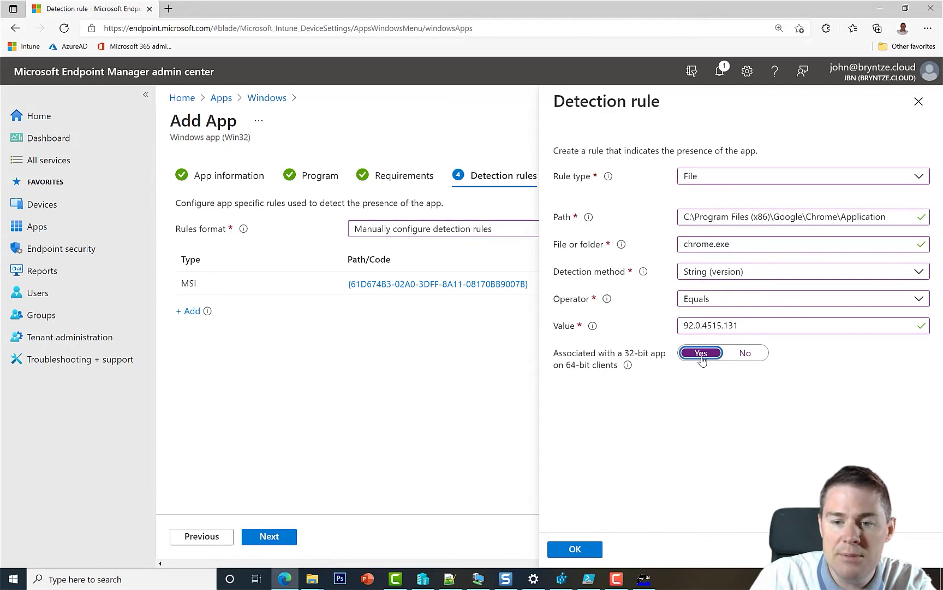
Return the 32-bit app association to No and restore the path to C:\Program Files\Google\Chrome\Application.
click(744, 354)
click(767, 216)
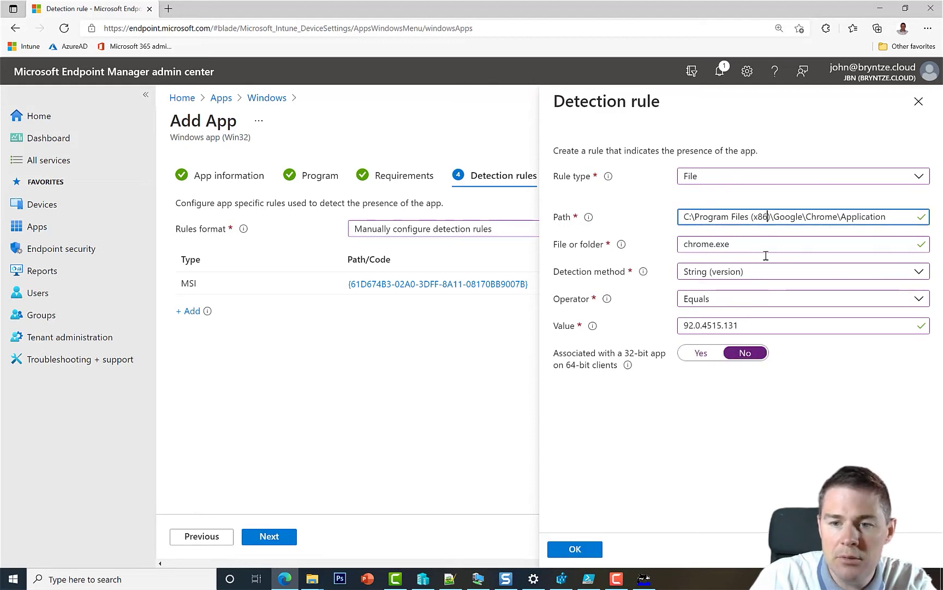
key(BackSpace)
key(BackSpace)
key(BackSpace)
key(BackSpace)
key(BackSpace)
key(BackSpace)
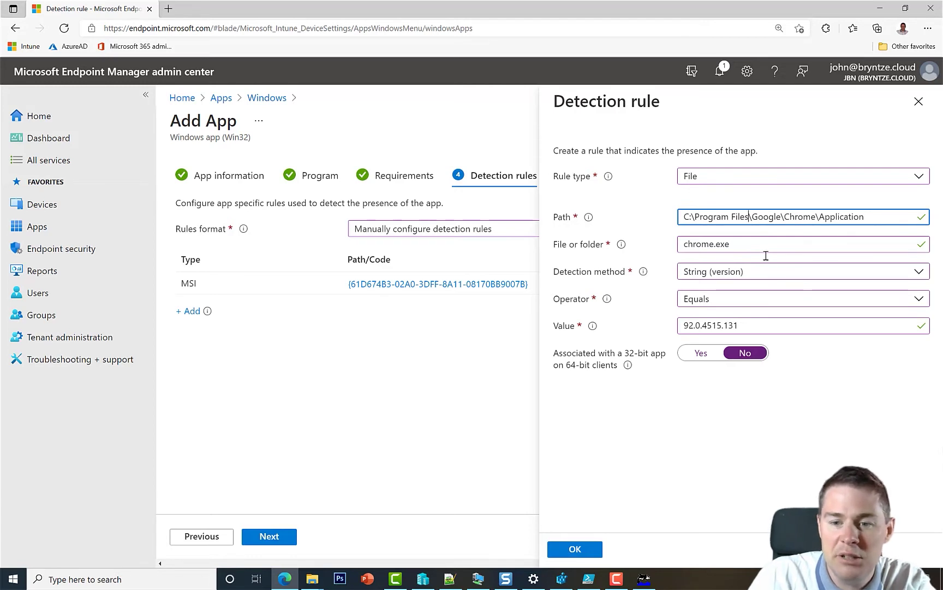
Save the file detection rule and start another detection rule of type Registry.
click(575, 549)
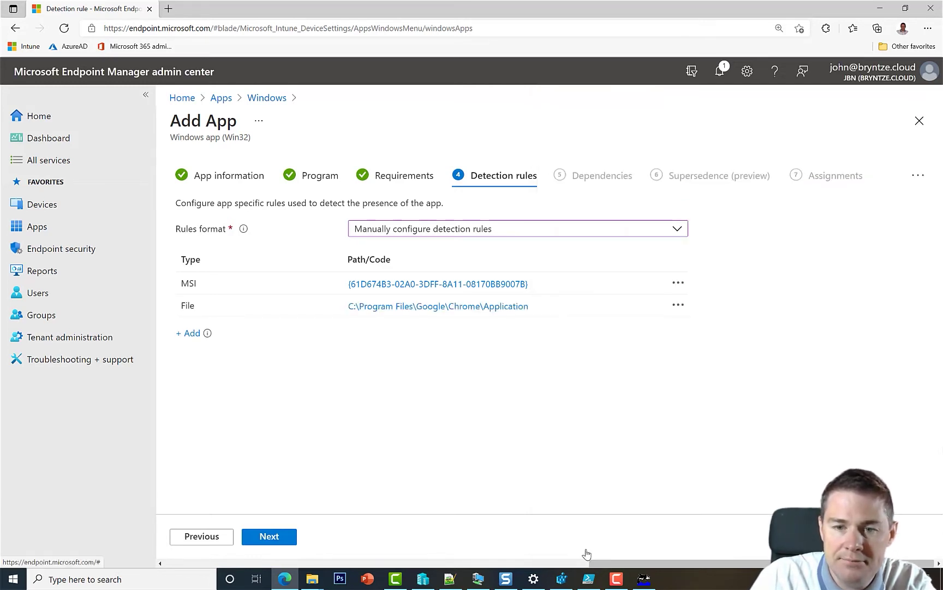
click(191, 334)
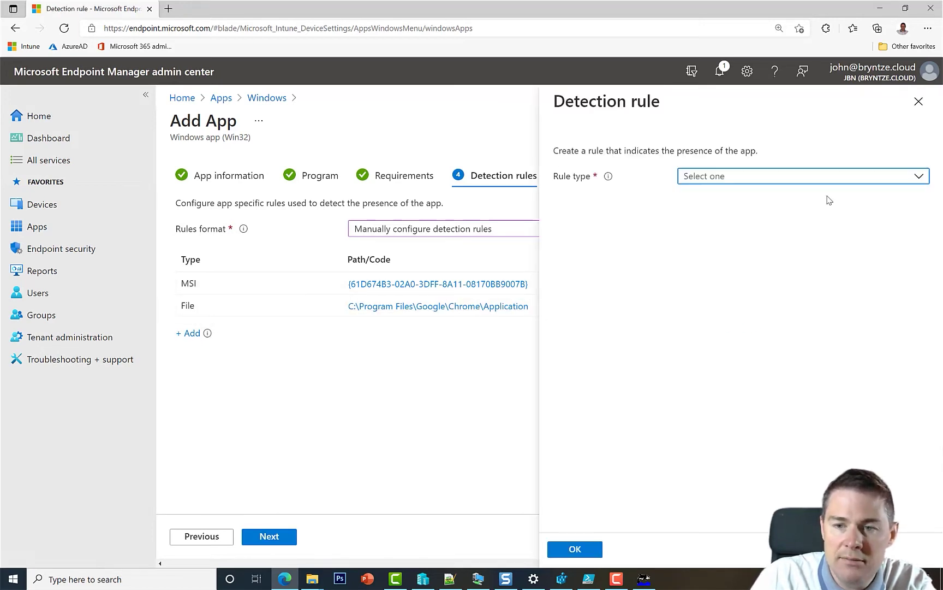
click(819, 181)
click(725, 244)
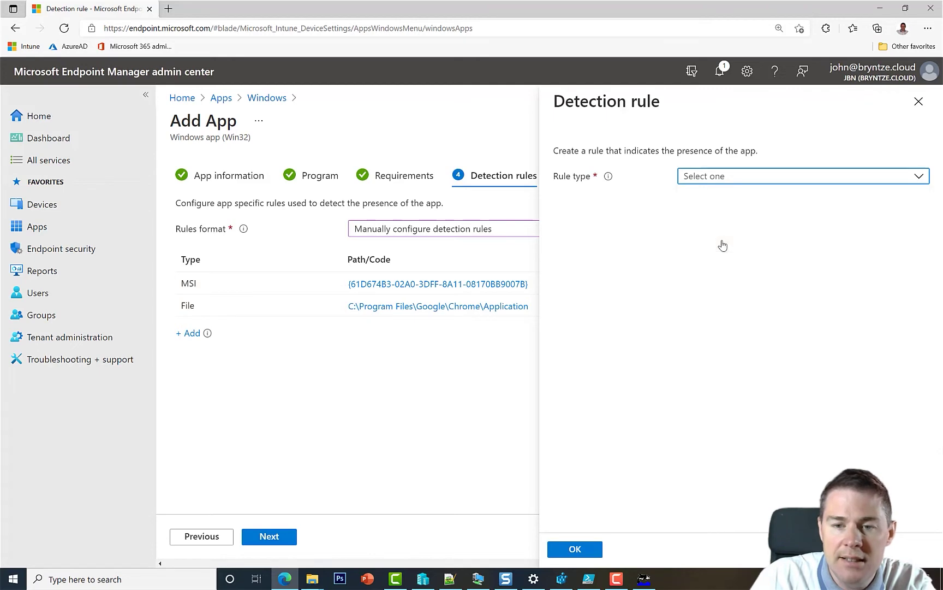
click(711, 218)
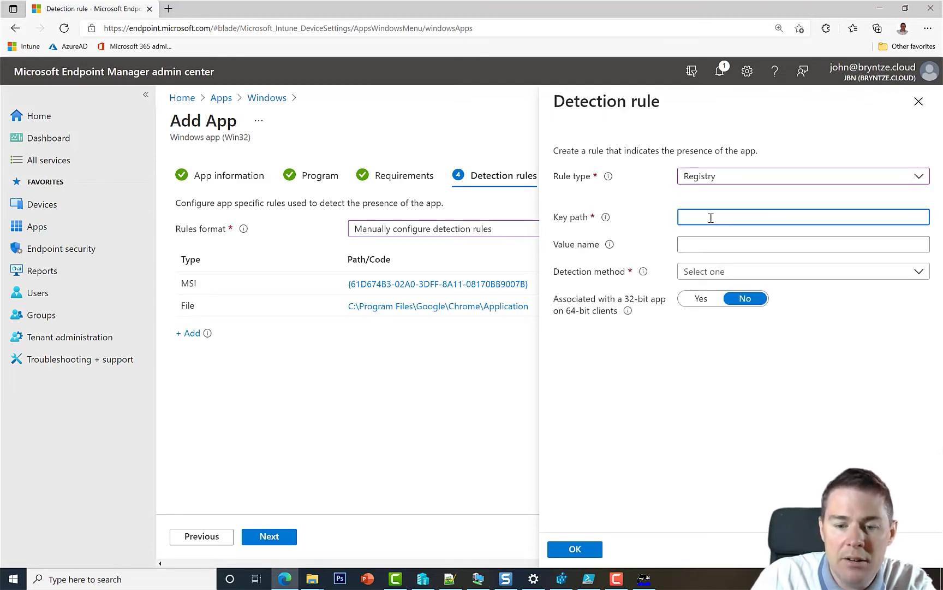
Switch to Registry Editor and go to the key HKEY_LOCAL_MACHINE\SOFTWARE\Microsoft\Windows\CurrentVersion\Uninstall.
click(561, 580)
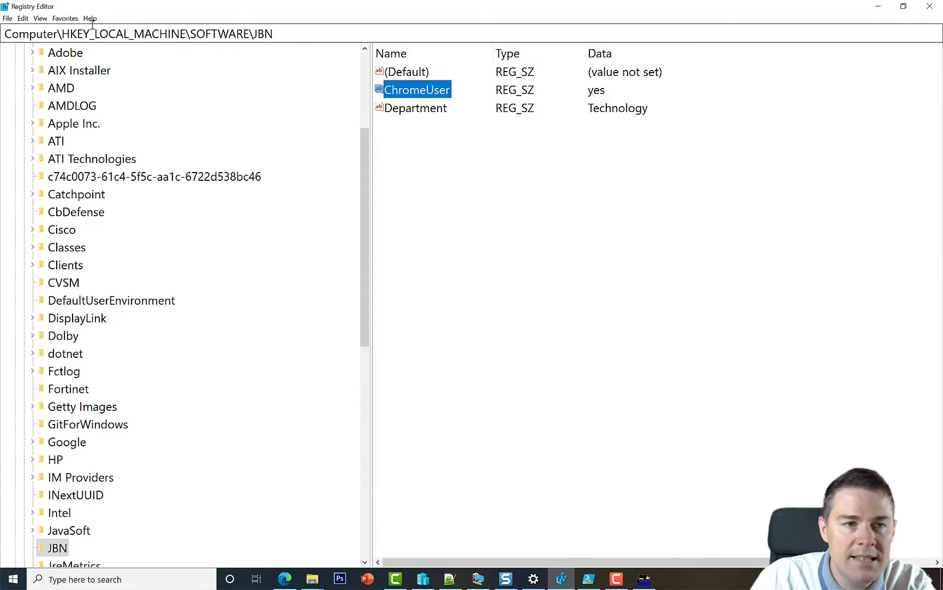
click(69, 22)
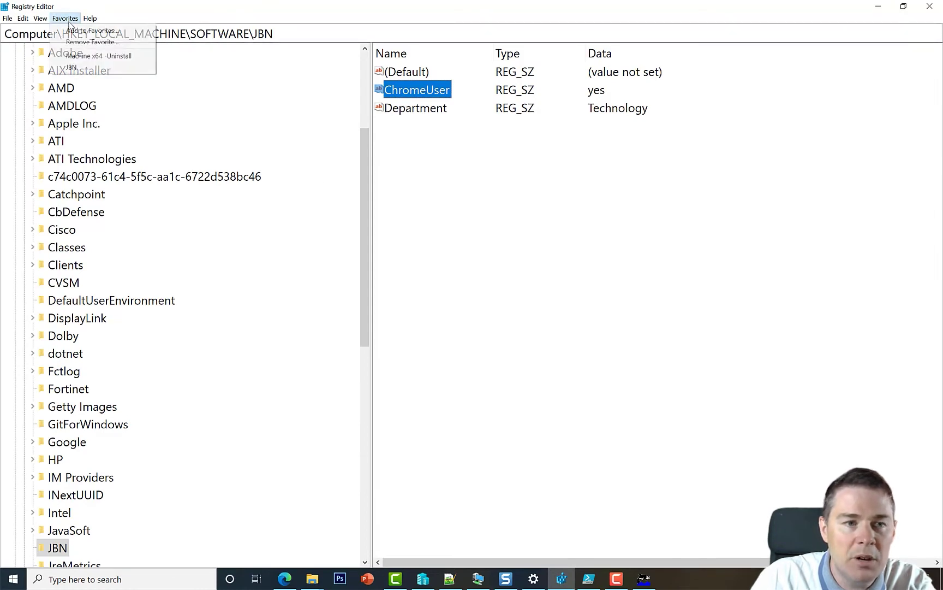
click(86, 68)
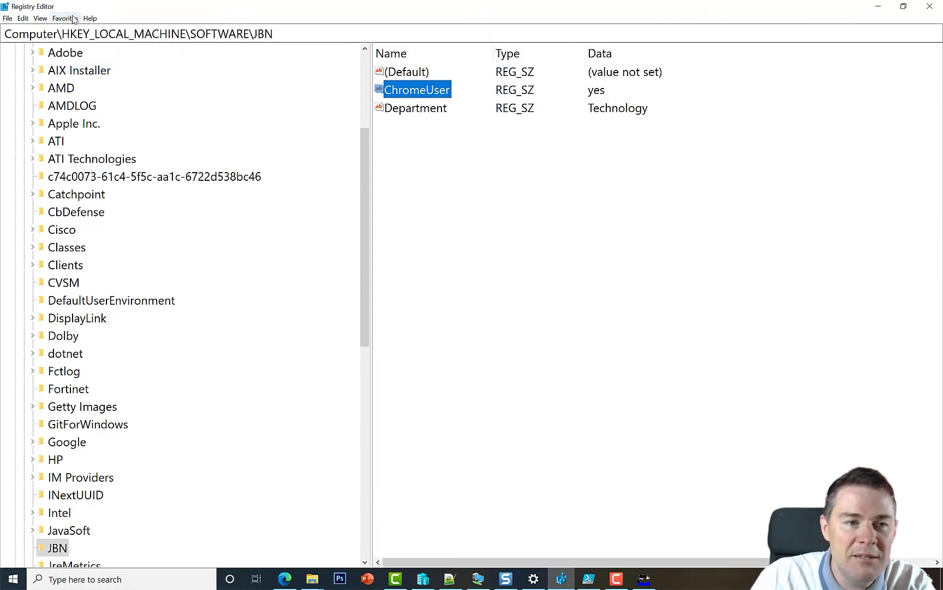
click(65, 19)
click(94, 55)
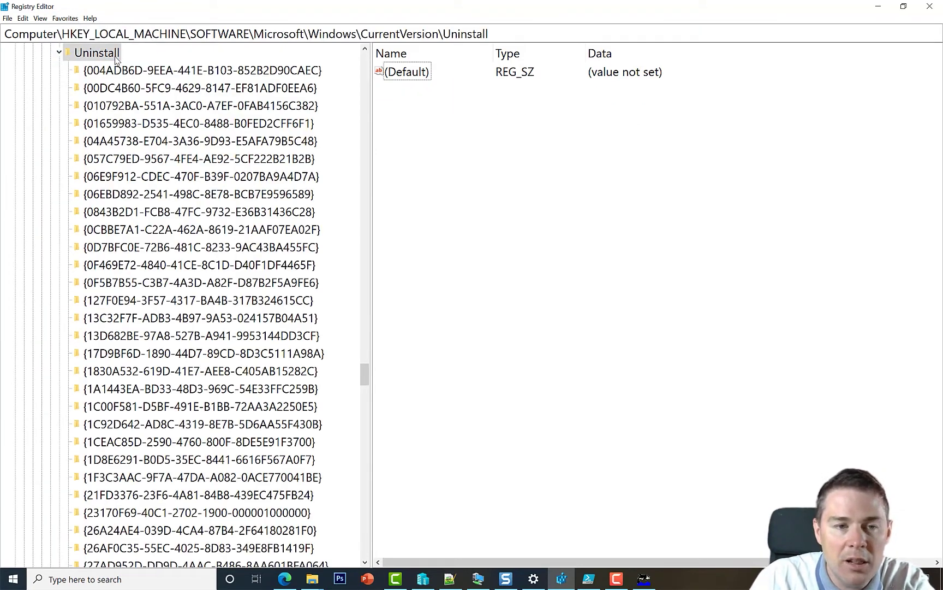
Search the Uninstall key for Chrome and copy the full registry path of the matching Google Chrome key.
key(ctrl+f)
text(Chrome)
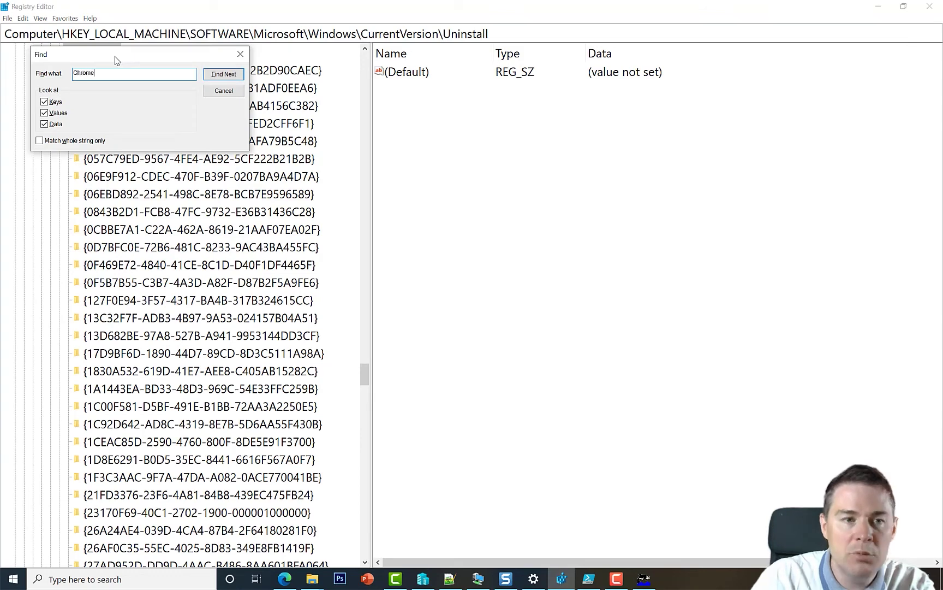
key(Return)
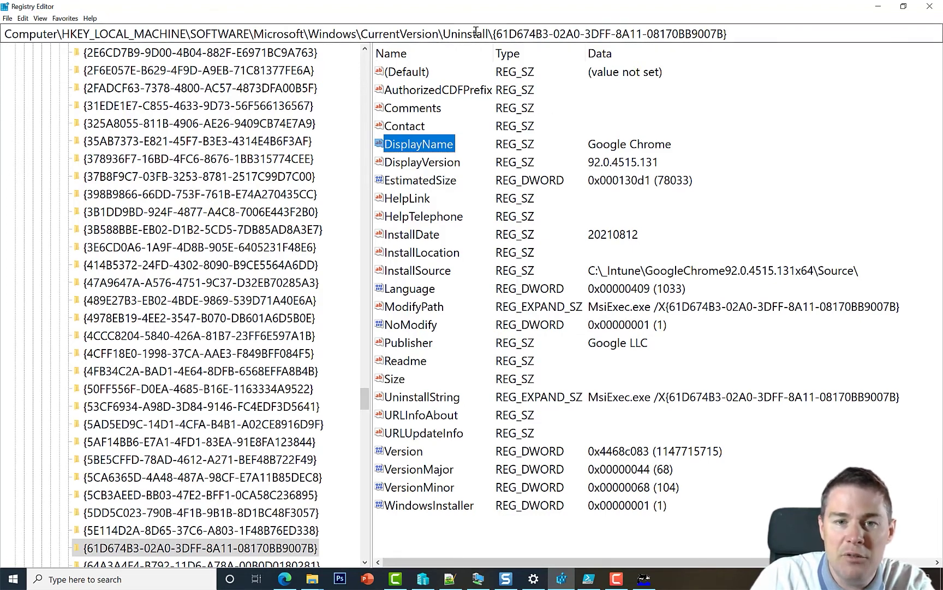
click(739, 33)
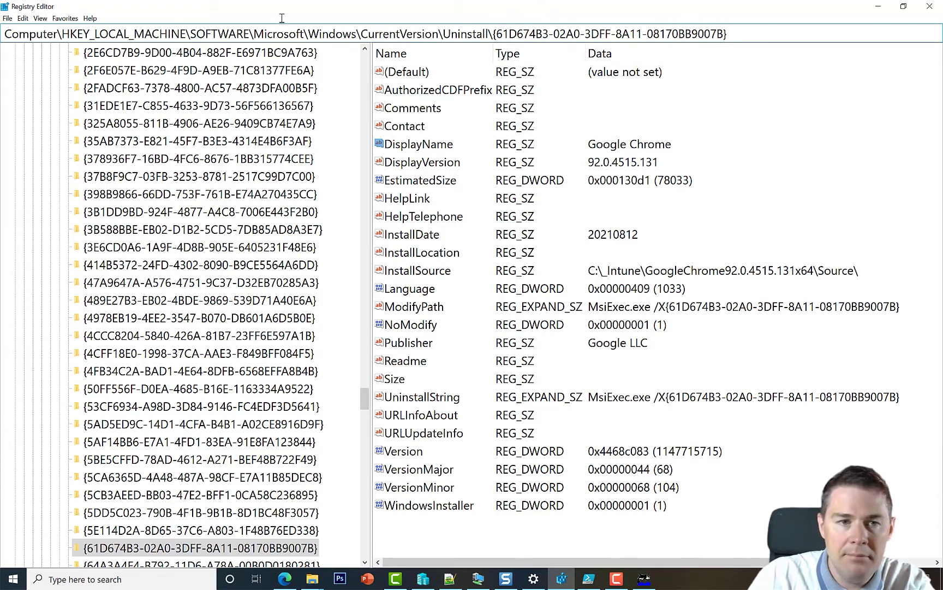
key(ctrl+a)
key(ctrl+c)
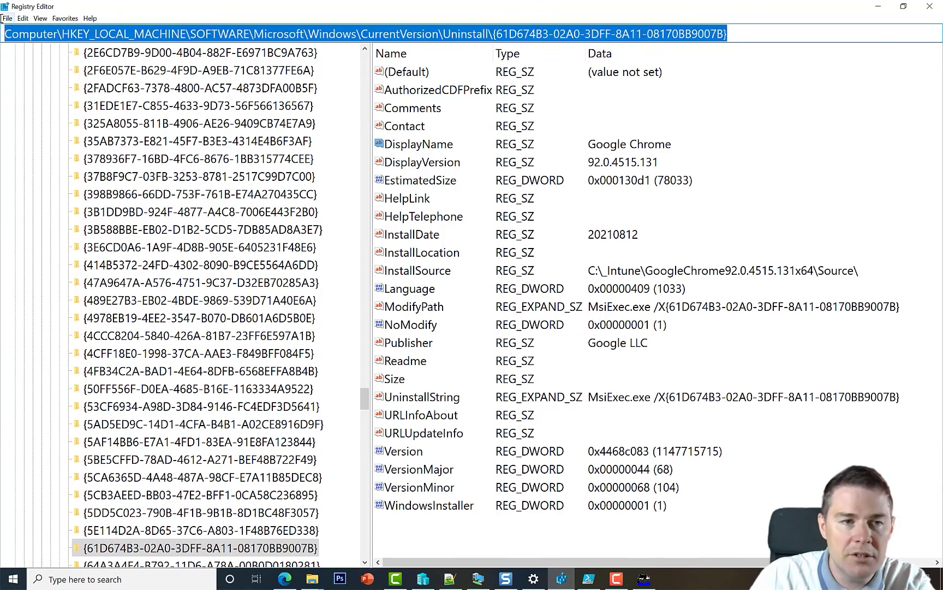
Switch to the Intune detection rule and set the key path to Computer\HKEY_LOCAL_MACHINE\SOFTWARE\Microsoft\Windows\CurrentVersion\Uninstall\{61D674B3-02A0-3DFF-8A11-08170BB9007B}.
click(281, 582)
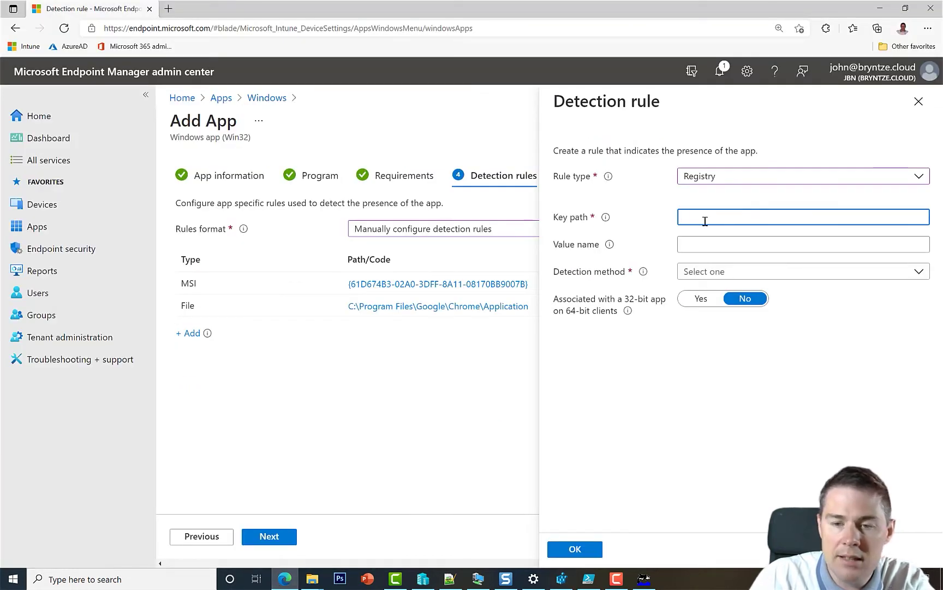
key(ctrl+v)
drag(734, 221, 624, 221)
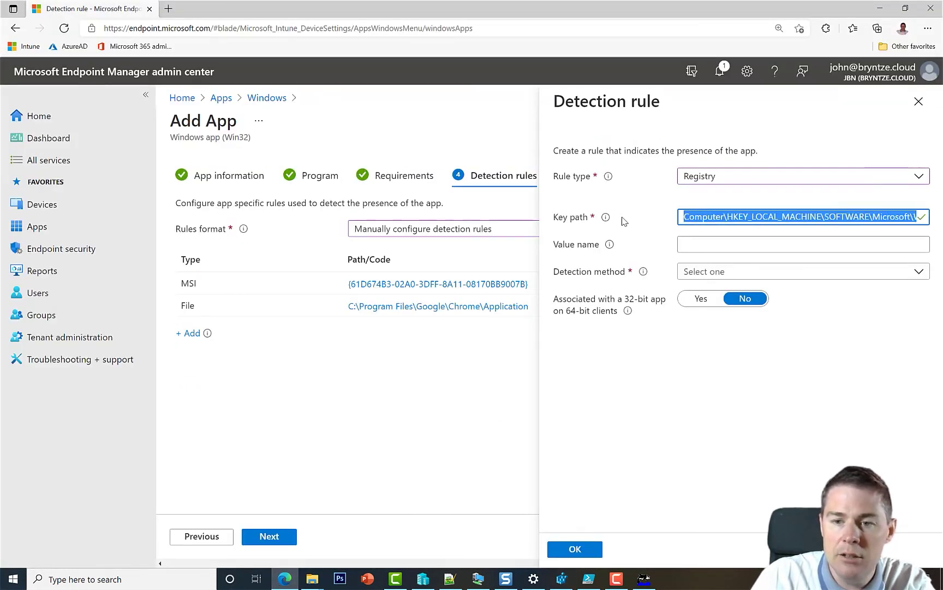
click(779, 217)
drag(812, 217, 940, 221)
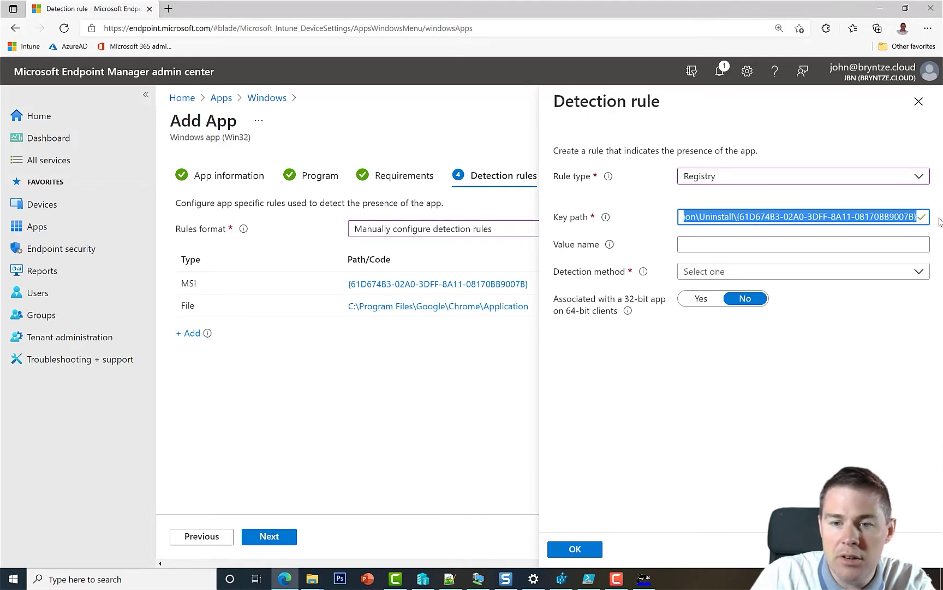
click(749, 218)
drag(738, 217, 922, 224)
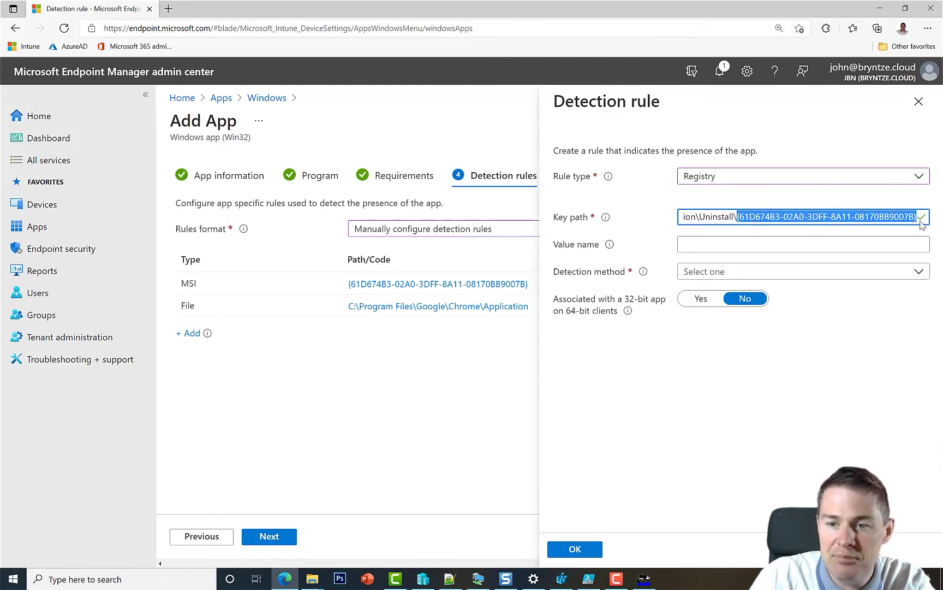
Copy the name DisplayVersion from Chrome's entry in Registry Editor and enter it as the rule's value name in Intune.
click(686, 246)
click(562, 578)
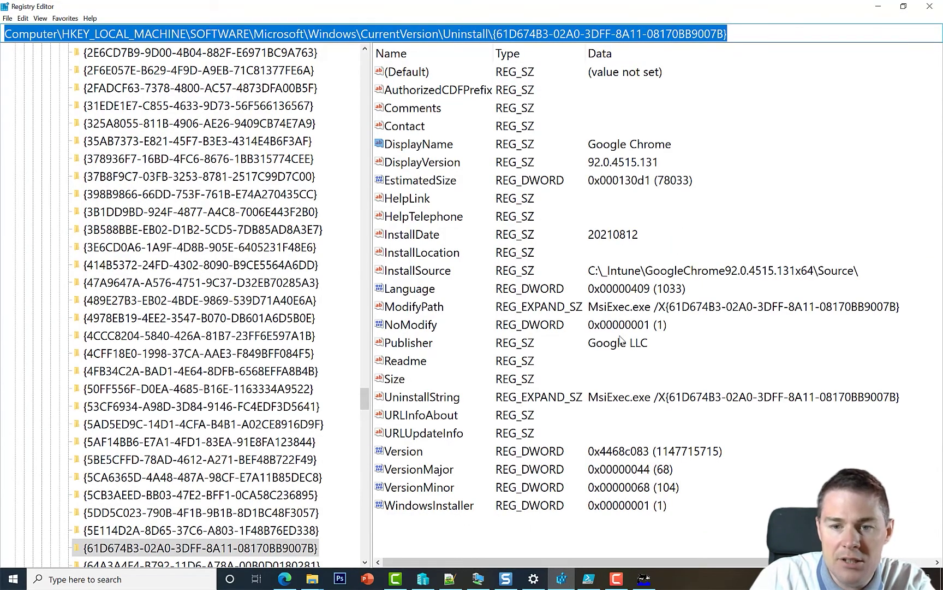
double_click(419, 164)
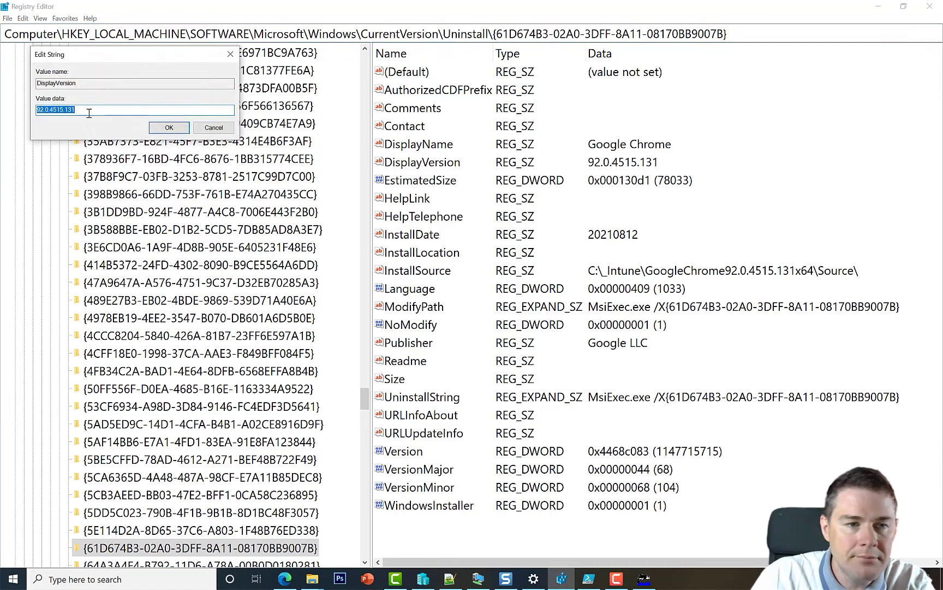
drag(85, 83, 2, 86)
key(ctrl+c)
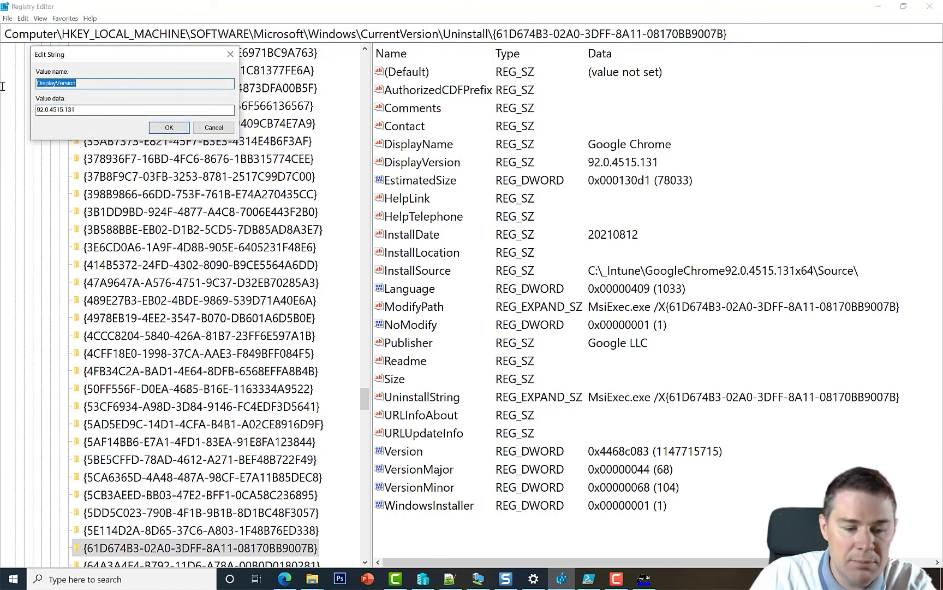
click(284, 579)
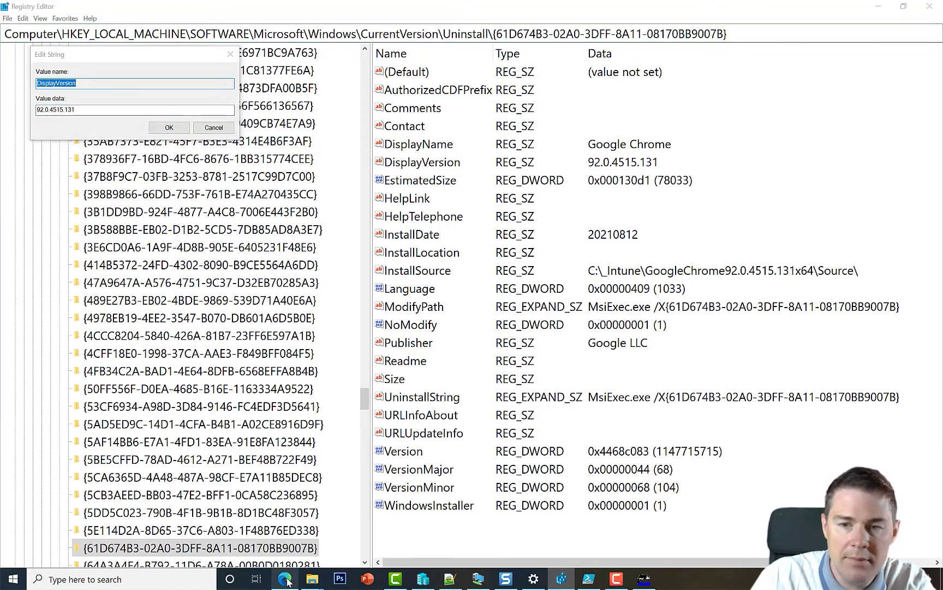
key(ctrl+v)
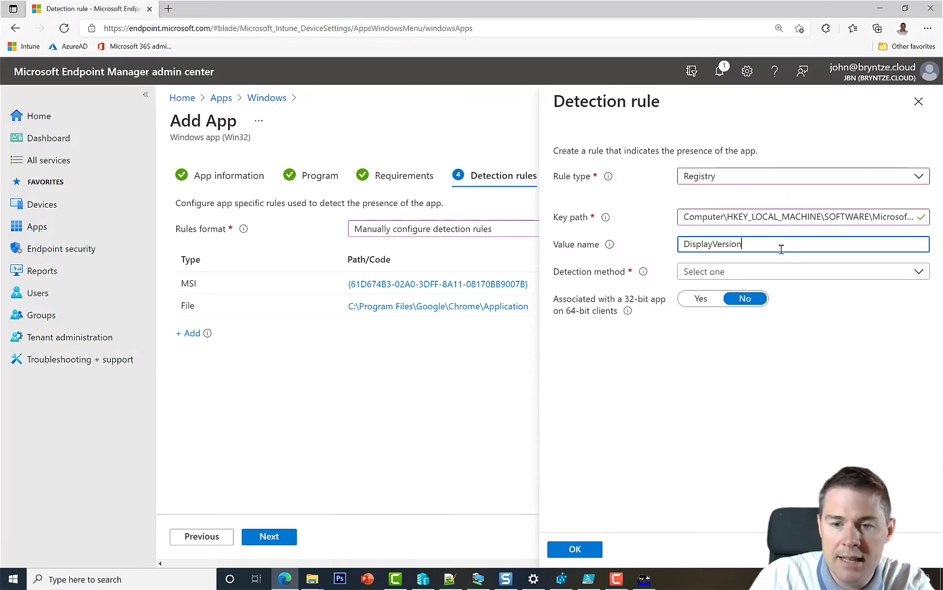
Set the registry rule's detection method to String comparison with the operator Equals.
click(721, 274)
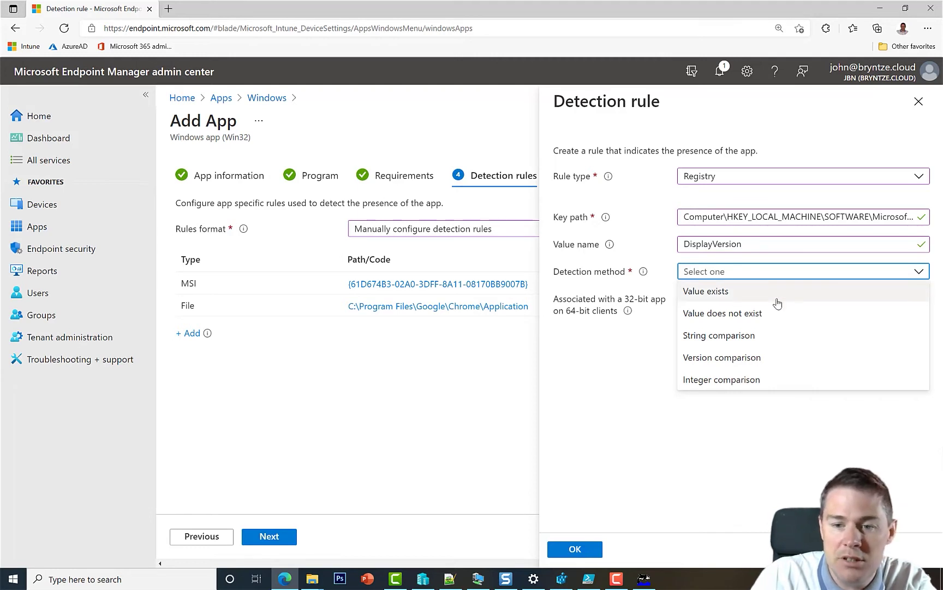
click(727, 341)
click(711, 301)
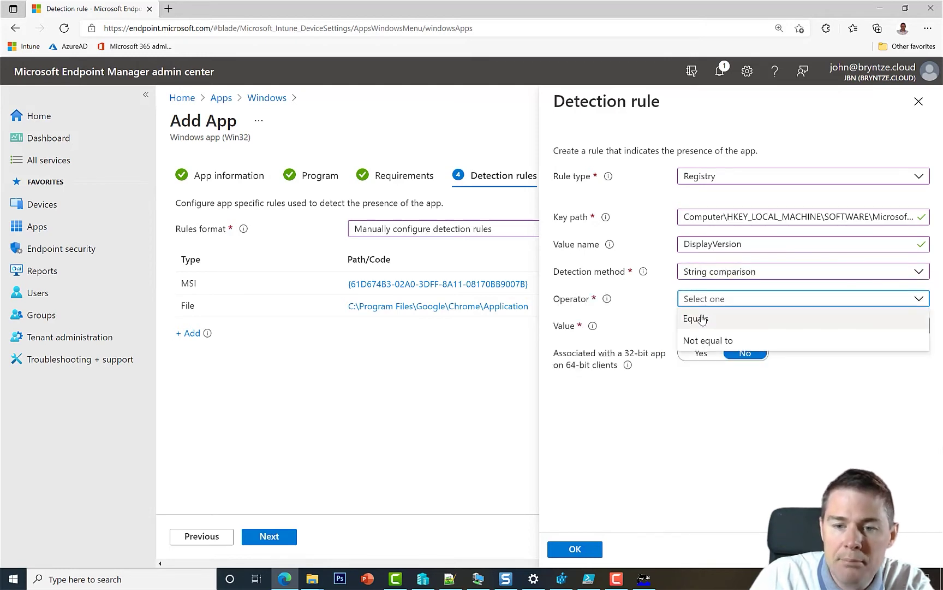
click(703, 320)
Copy the DisplayVersion data from Registry Editor and set the rule's comparison value to 92.0.4515.131.
click(701, 325)
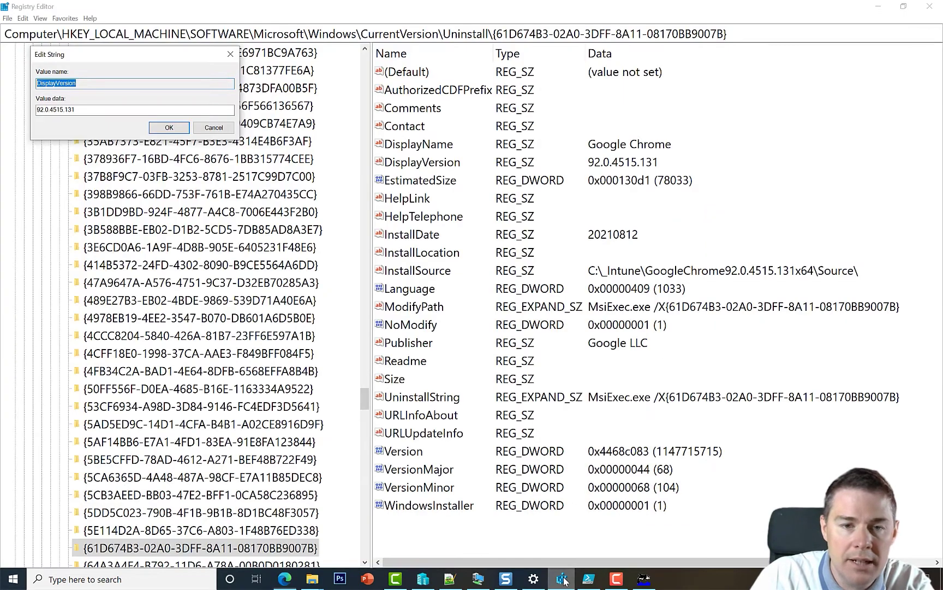
click(562, 579)
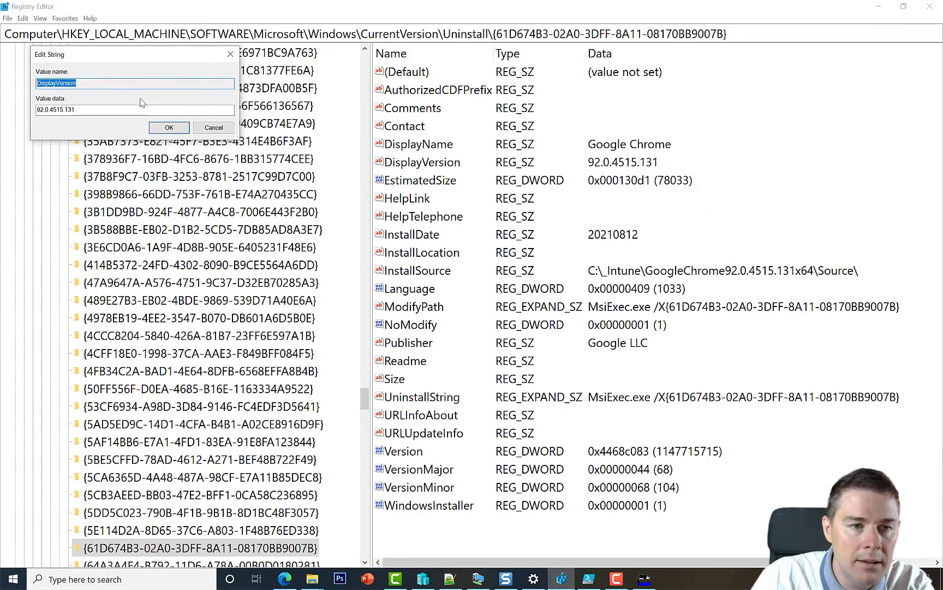
click(88, 109)
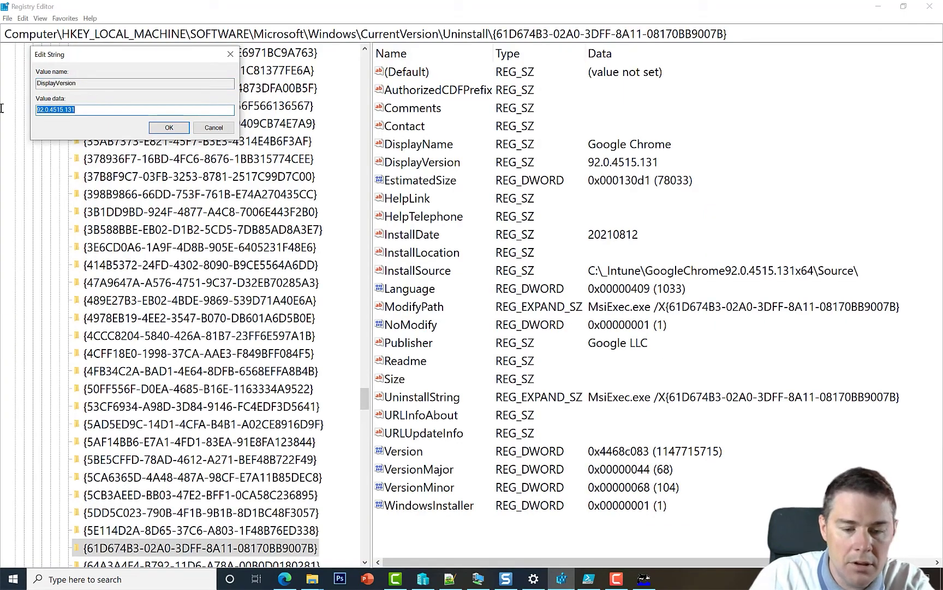
click(214, 127)
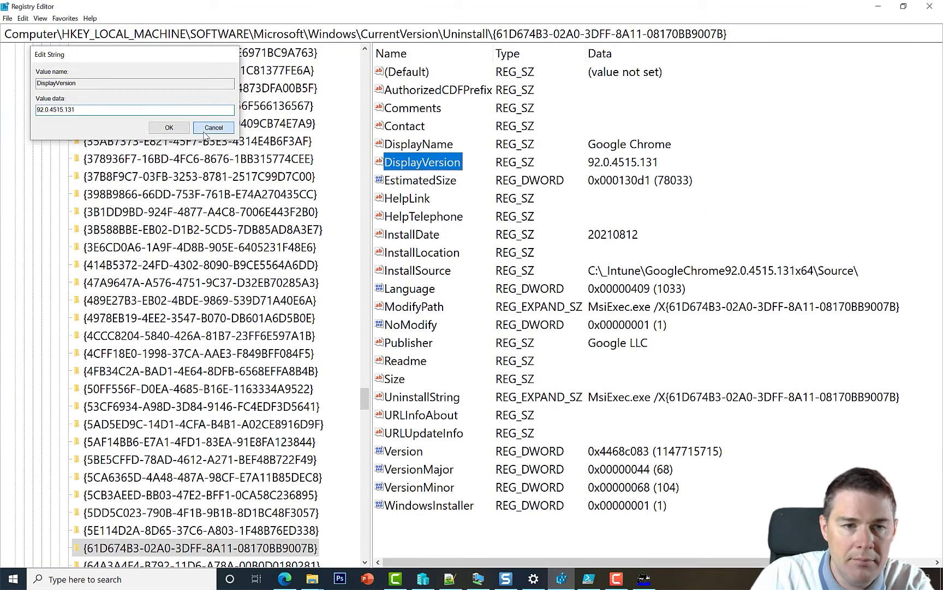
click(284, 579)
click(808, 324)
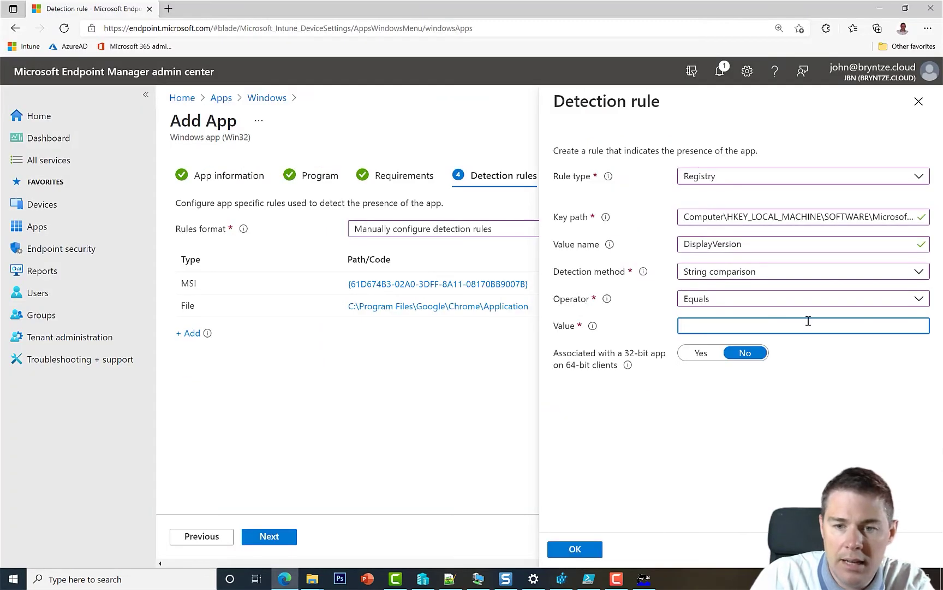
text(92.0.4515.131)
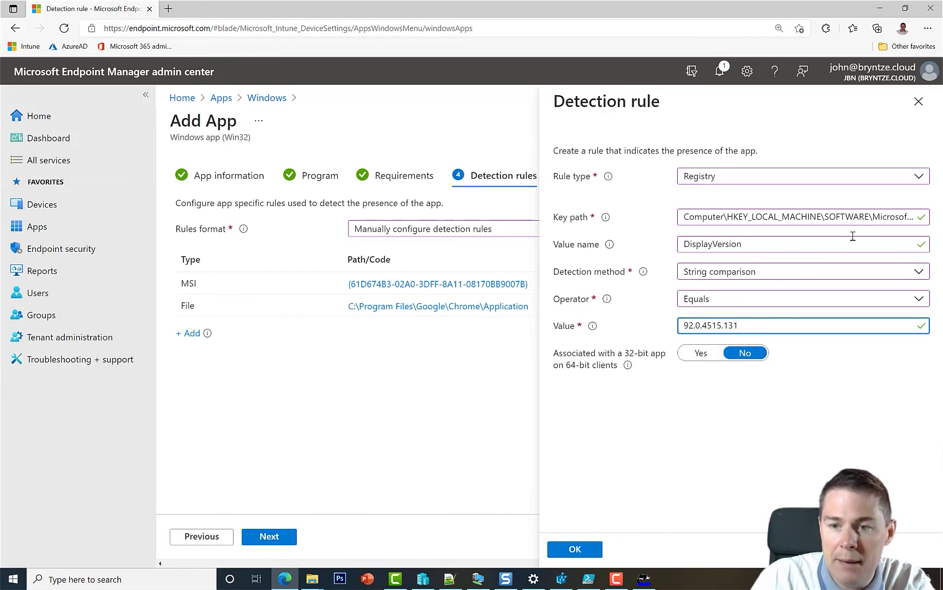
Insert WOW6432Node after SOFTWARE in the rule's key path.
click(870, 220)
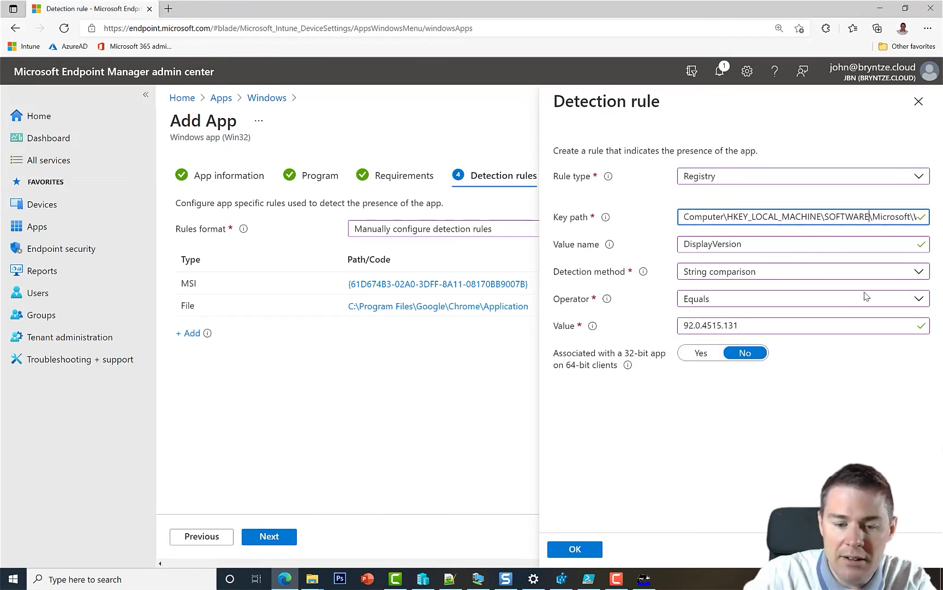
text(\WOW)
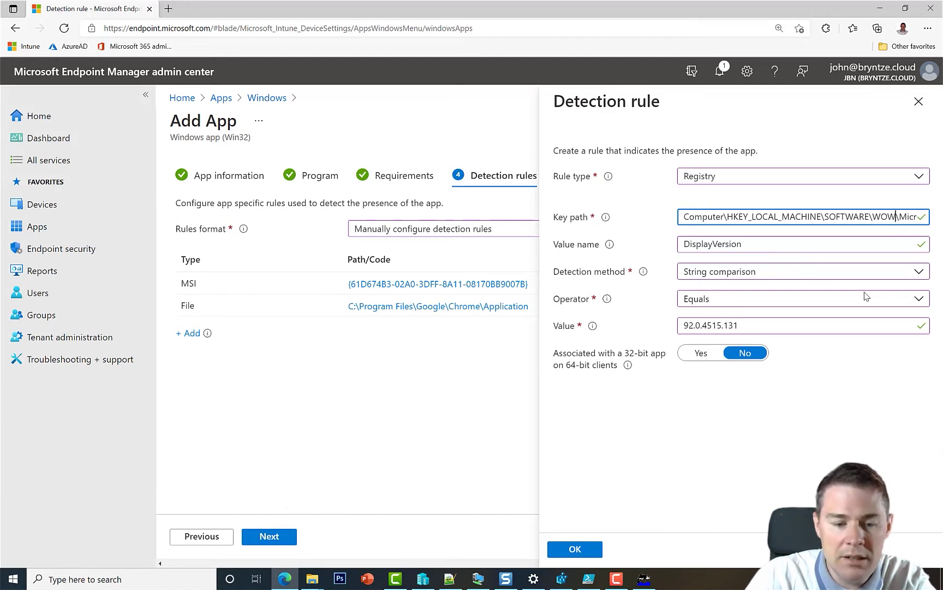
text(6432)
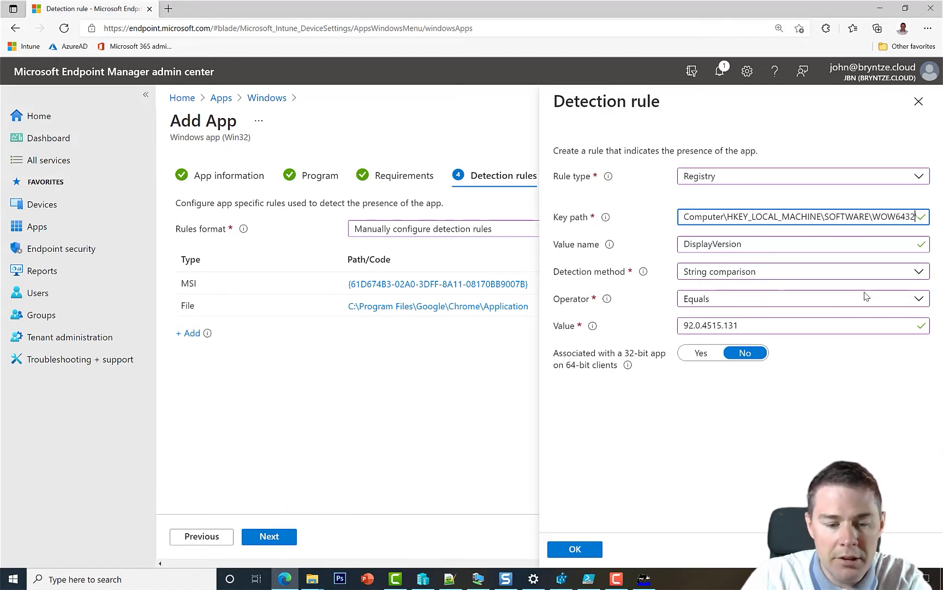
text(Node)
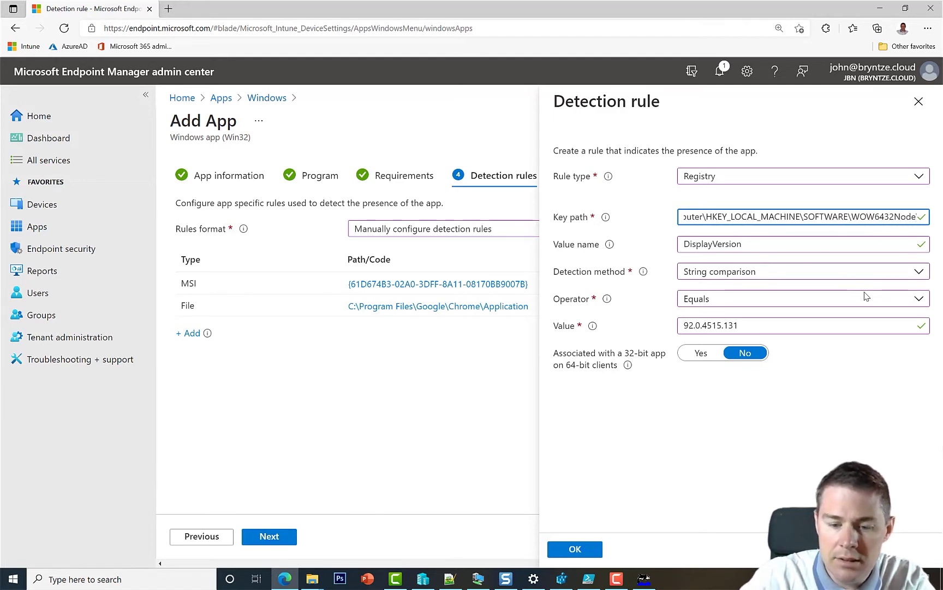
text(\)
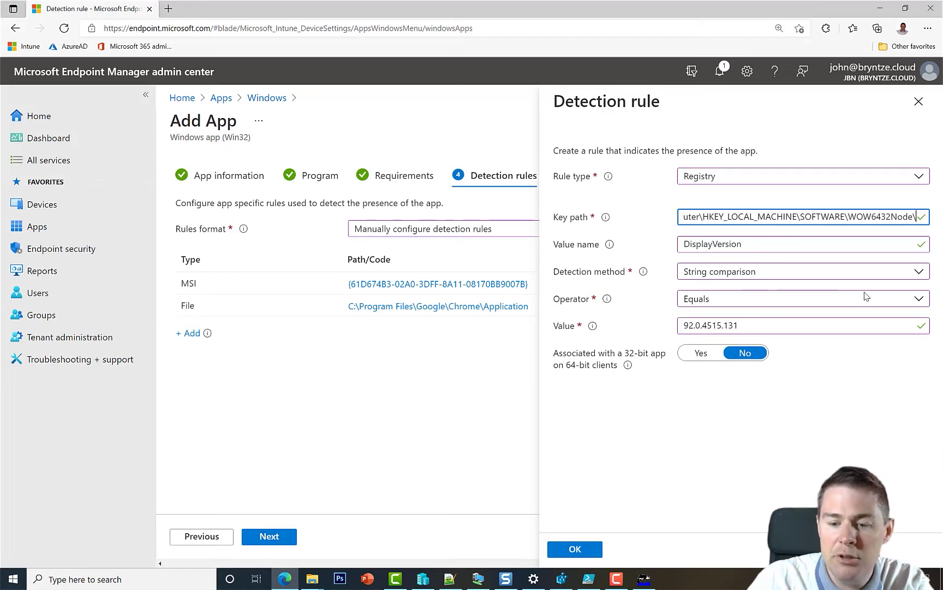
Remove WOW6432Node from the key path so that SOFTWARE is followed directly by Microsoft.
key(BackSpace)
key(BackSpace)
key(BackSpace)
key(BackSpace)
key(BackSpace)
key(BackSpace)
key(BackSpace)
key(BackSpace)
key(BackSpace)
key(BackSpace)
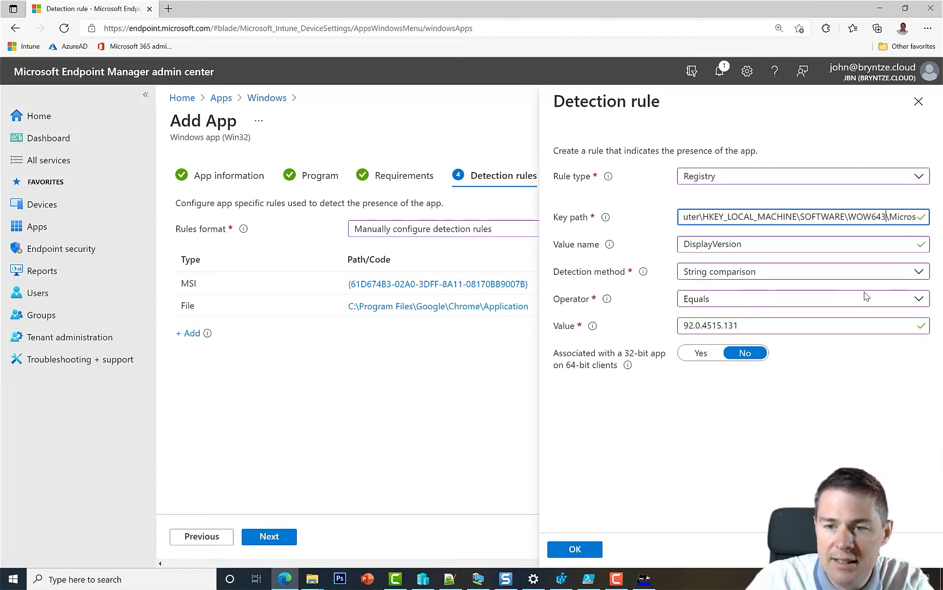
key(BackSpace)
key(BackSpace)
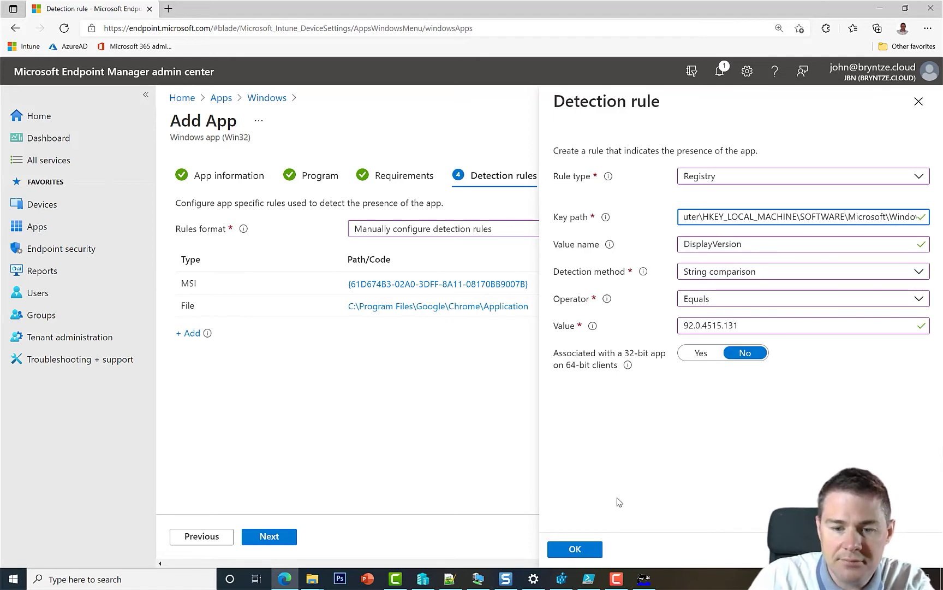
Save the registry detection rule and change the rules format to Use a custom detection script.
click(578, 552)
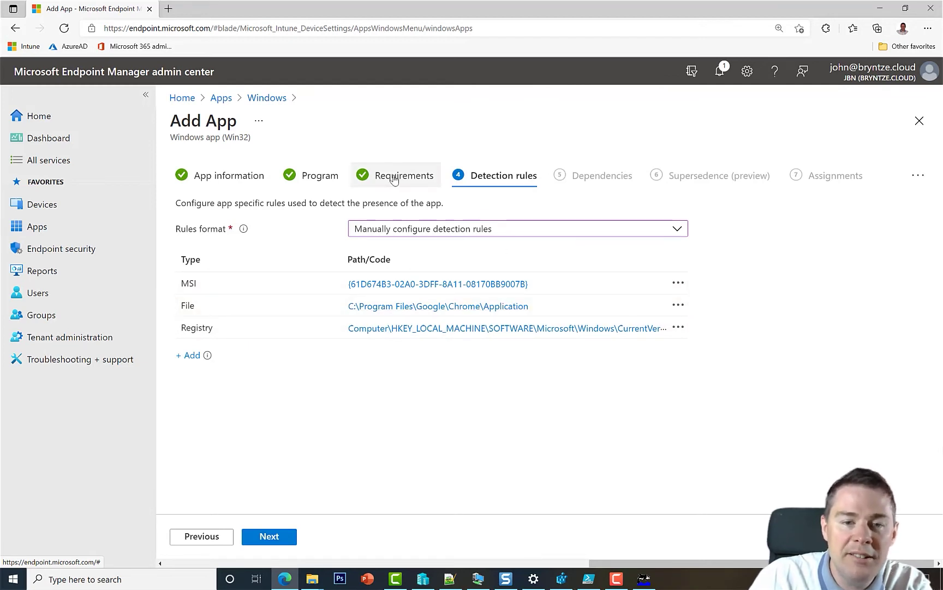
click(440, 233)
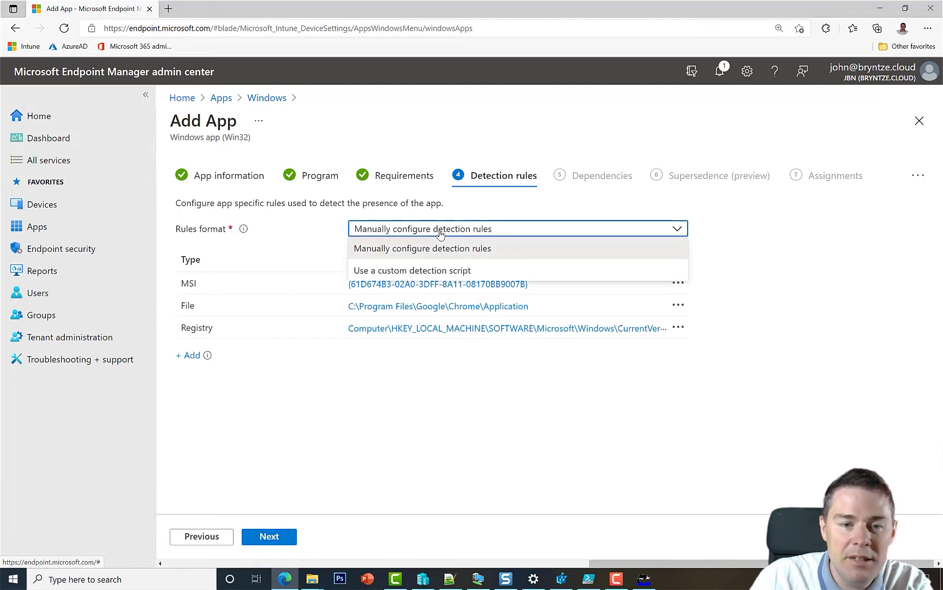
click(406, 273)
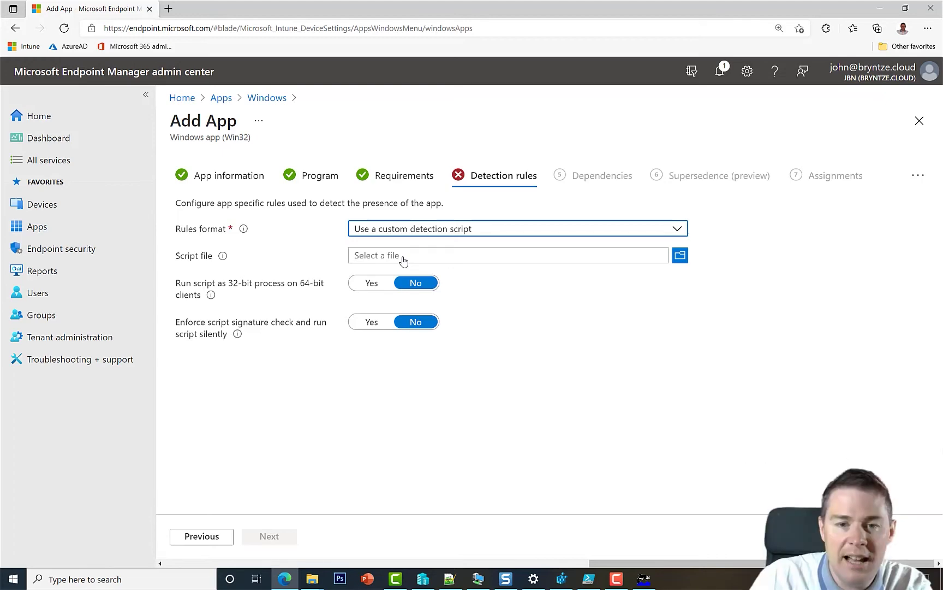
Switch to Windows PowerShell ISE, begin the script with test-path, and copy Chrome's Application folder path from File Explorer.
click(589, 580)
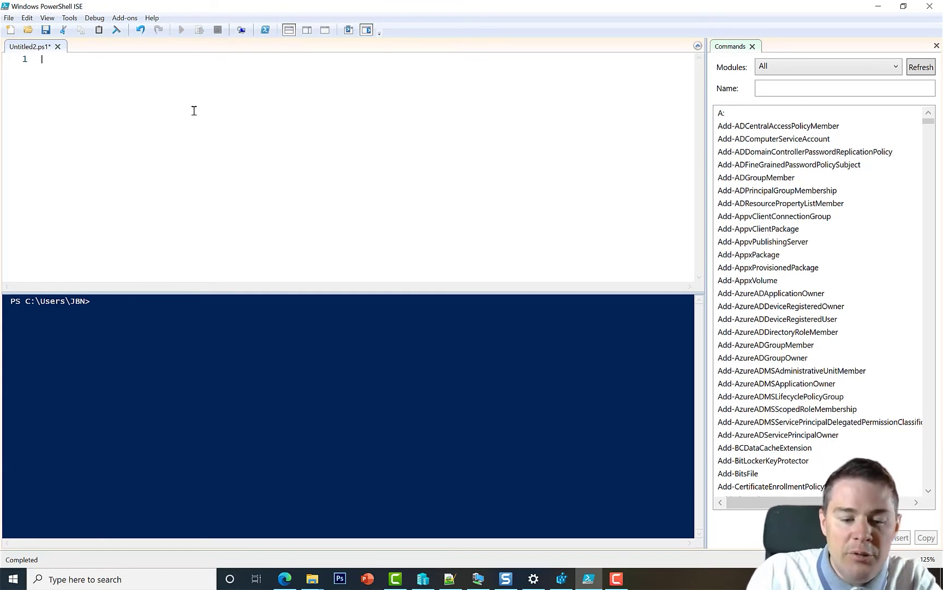
text(test-path)
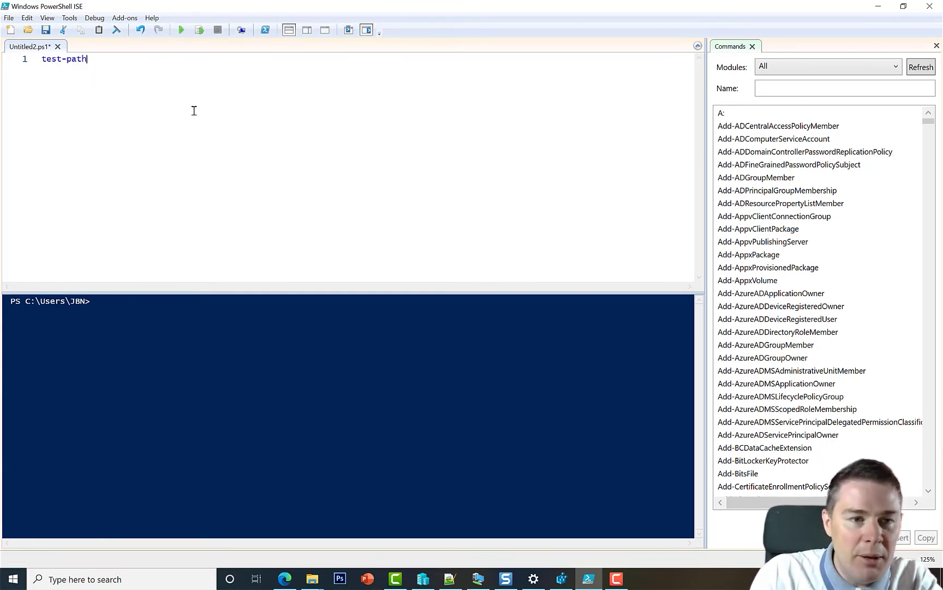
click(308, 581)
click(452, 524)
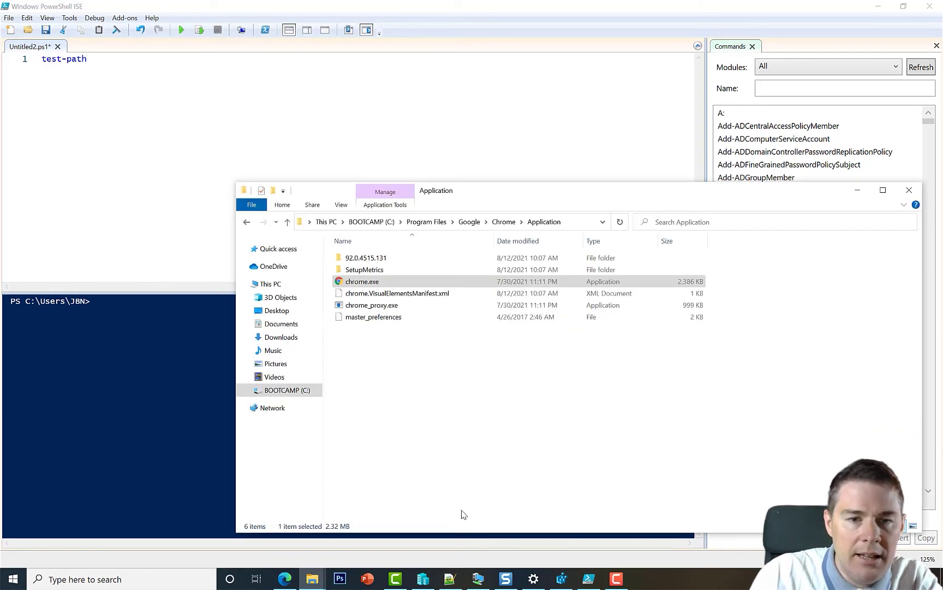
click(573, 224)
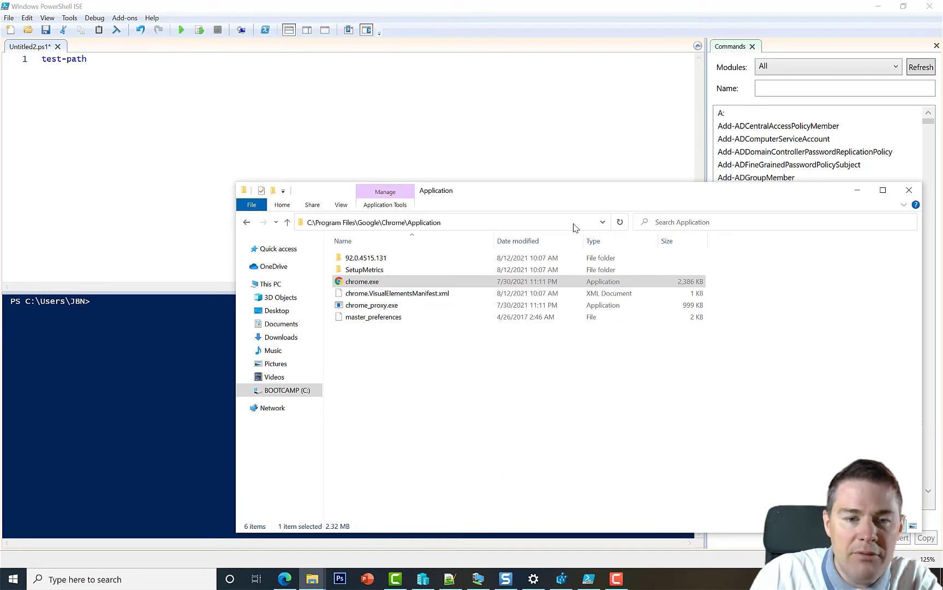
drag(459, 225, 292, 230)
key(ctrl+c)
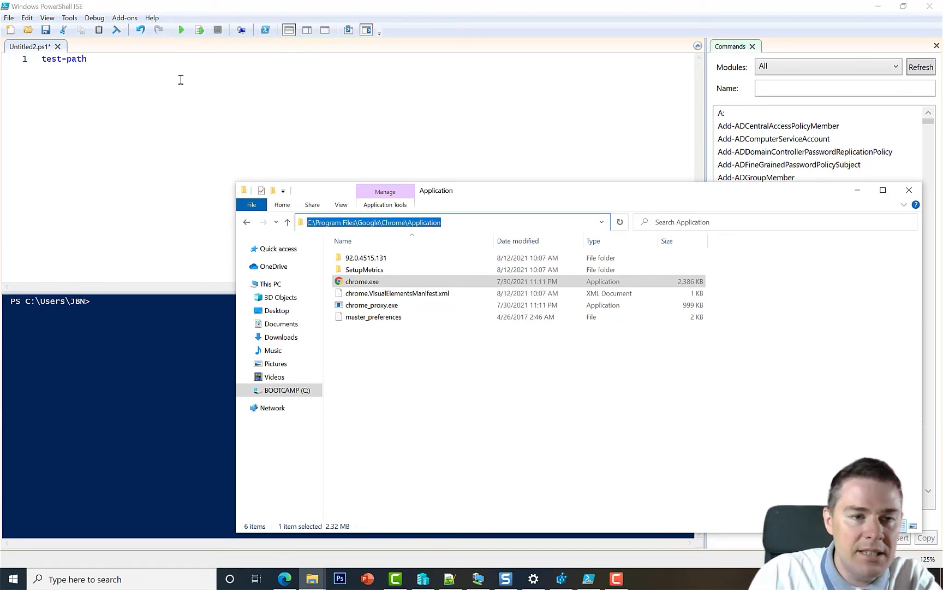
Complete the test-path command with the quoted path "C:\Program Files\Google\Chrome\Application\chrome.exe".
click(130, 58)
key(ctrl+v)
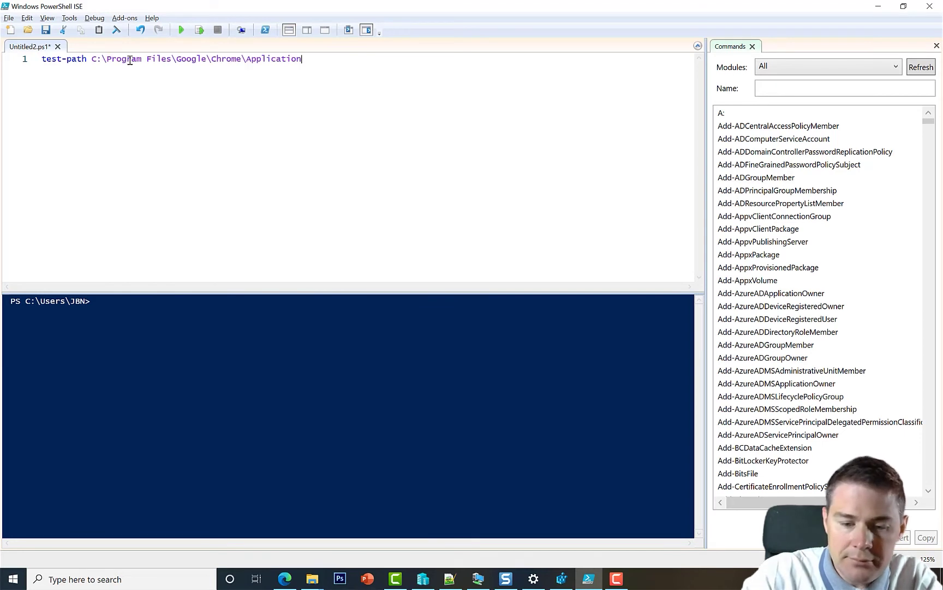
text(\)
text(chrom)
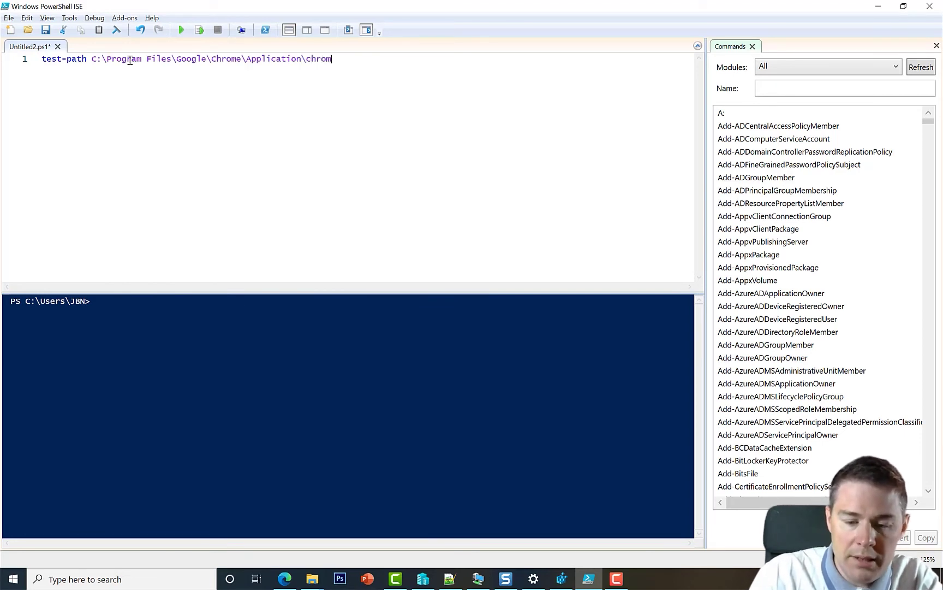
text(e.exe")
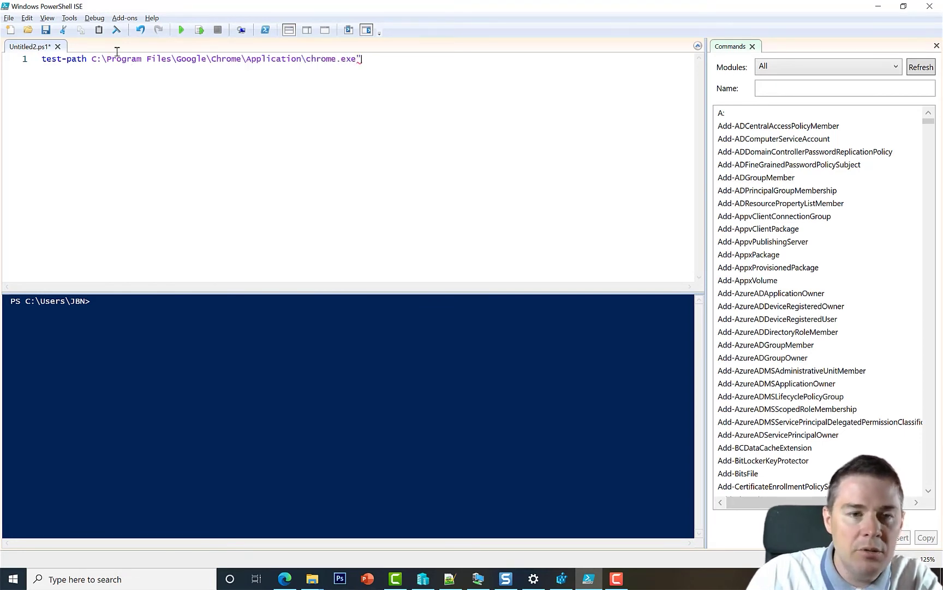
click(91, 59)
text(")
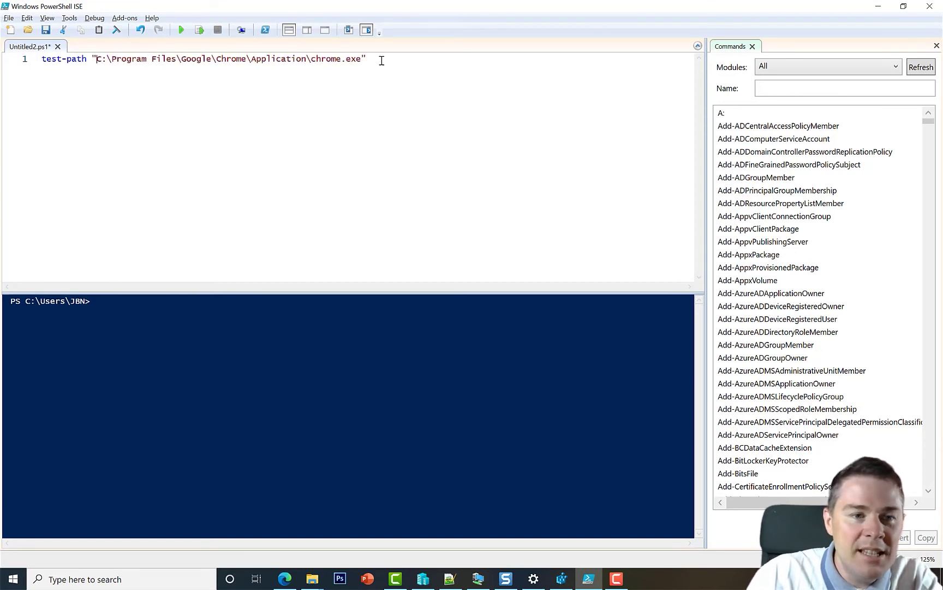
Wrap the test-path command in an if condition with parentheses and add a multi-line block in curly braces.
click(42, 59)
text(if ()
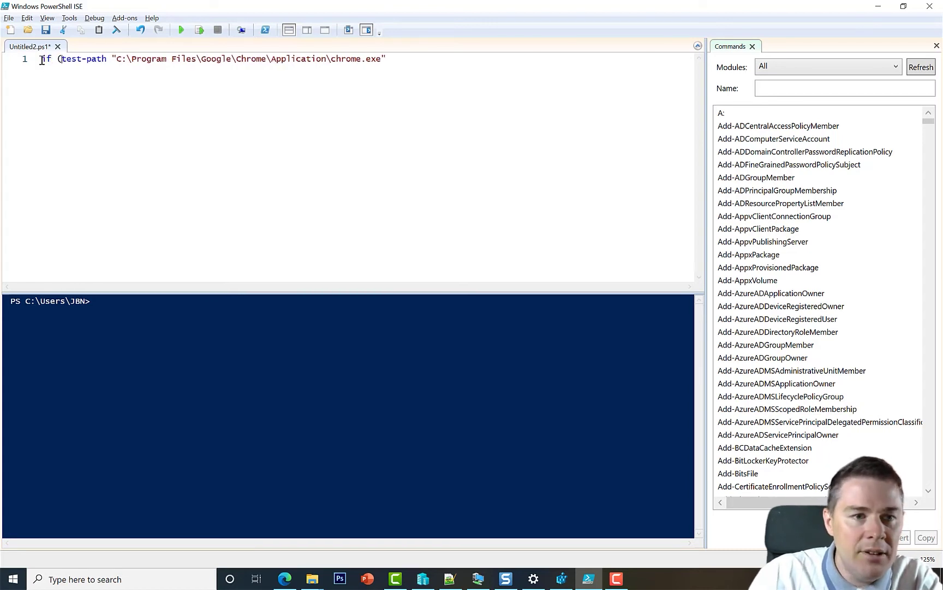
click(401, 61)
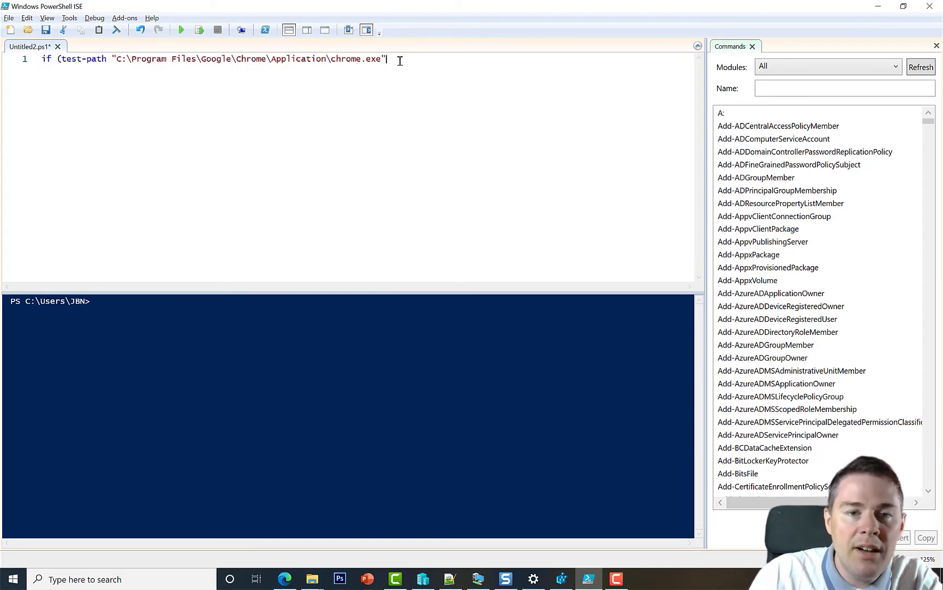
text())
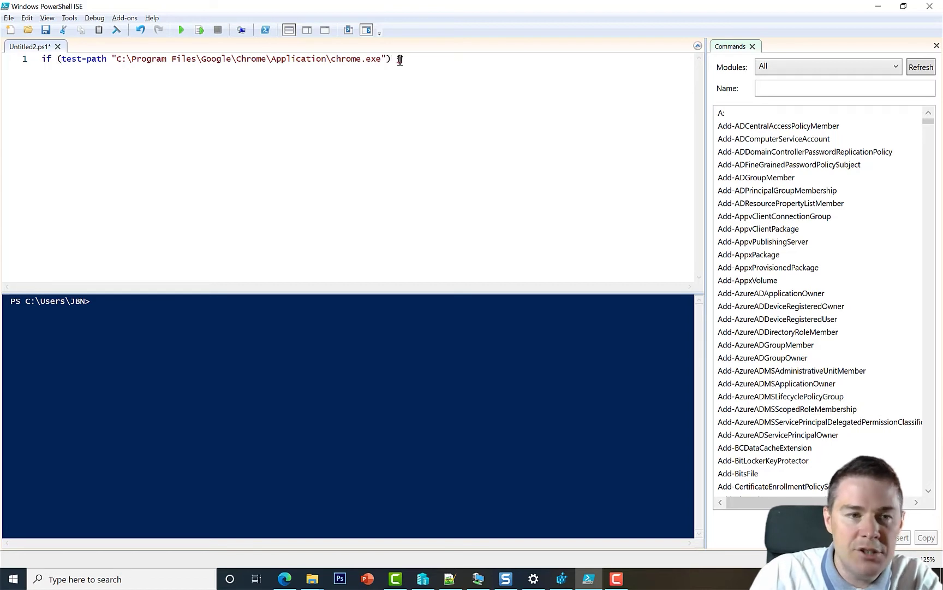
key(Return)
key(Return)
text(})
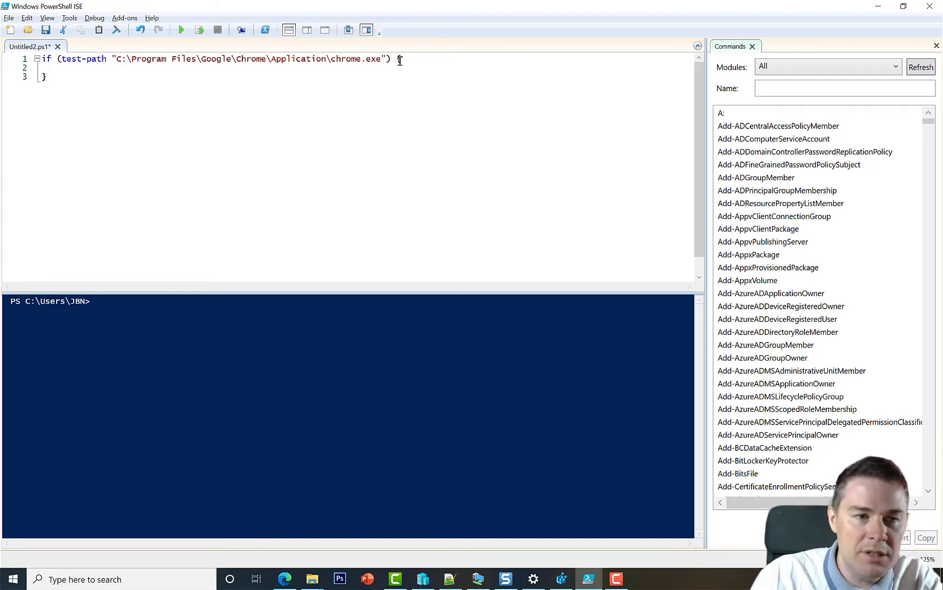
click(400, 60)
text({)
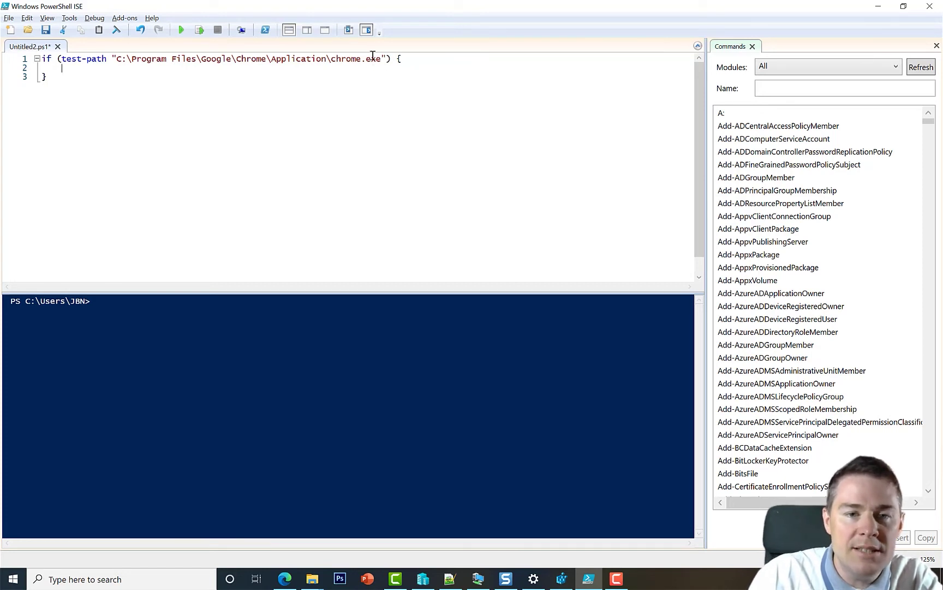
Inside the if block, add a parenthesized get-item command for "C:\Program Files\Google\Chrome\Application\chrome.exe".
click(370, 70)
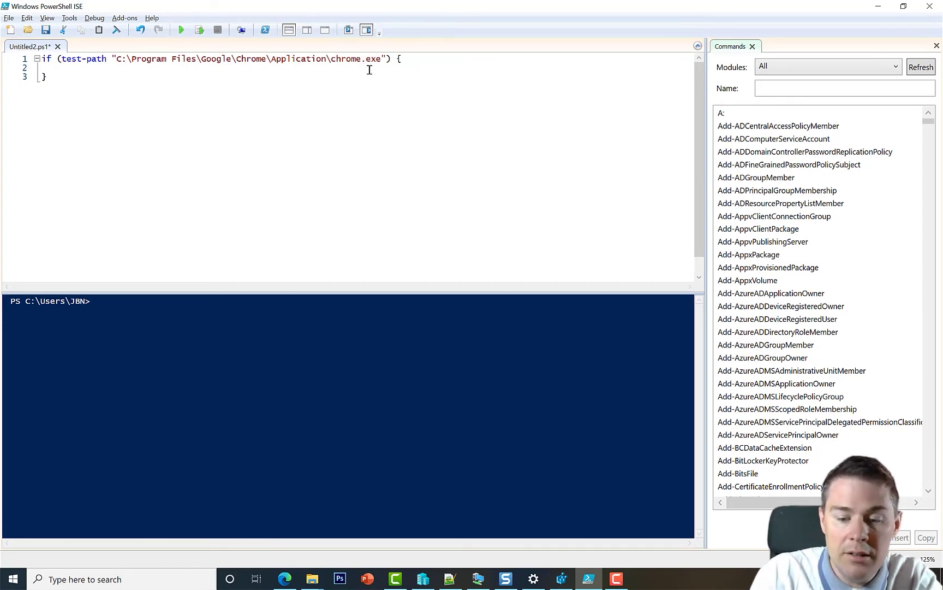
text(get-item)
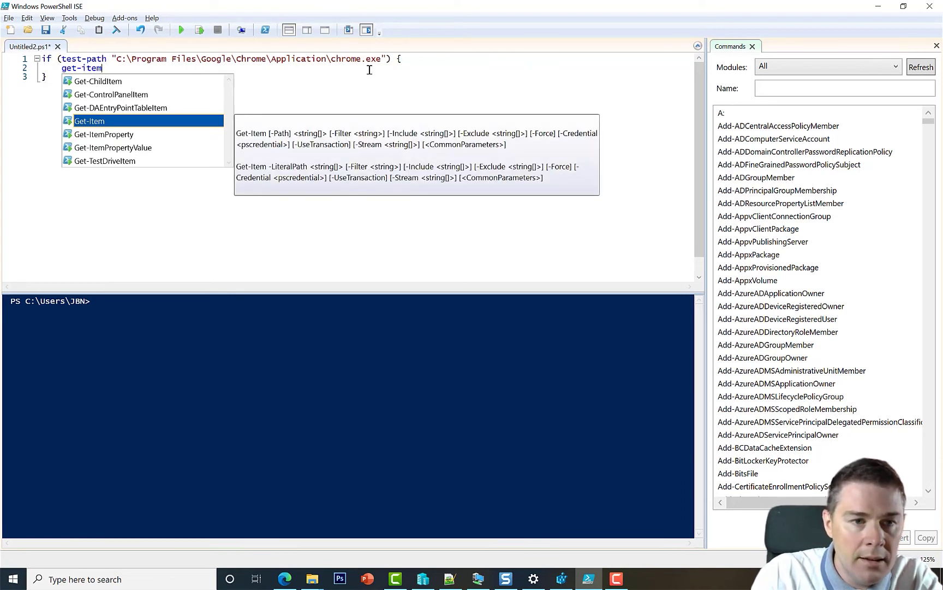
text( ")
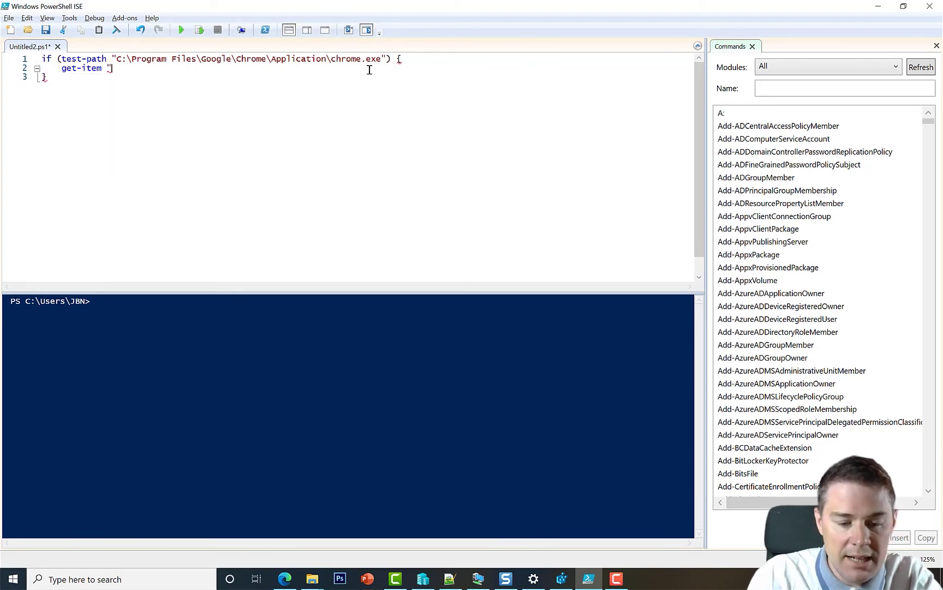
key(ctrl+v)
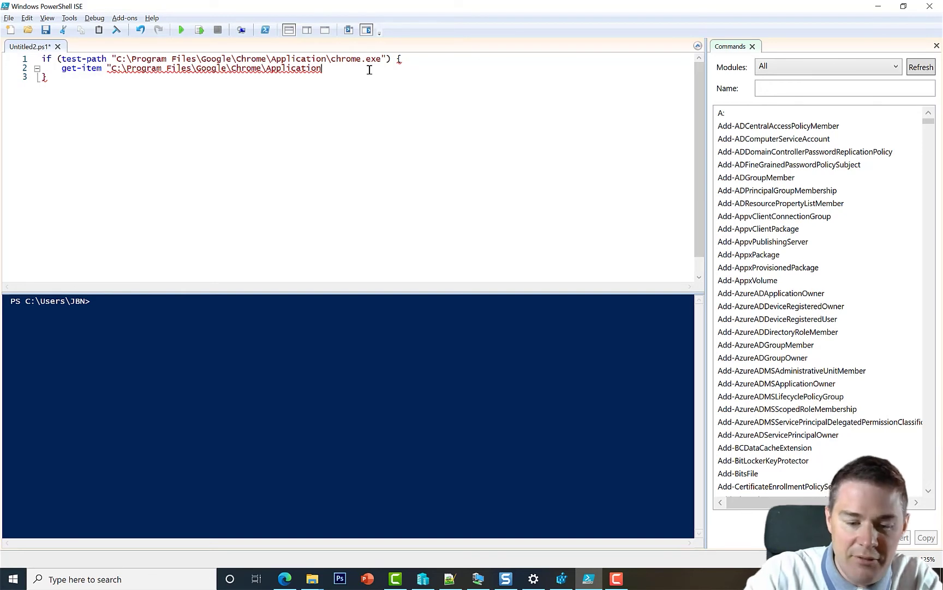
text(\chrome.e)
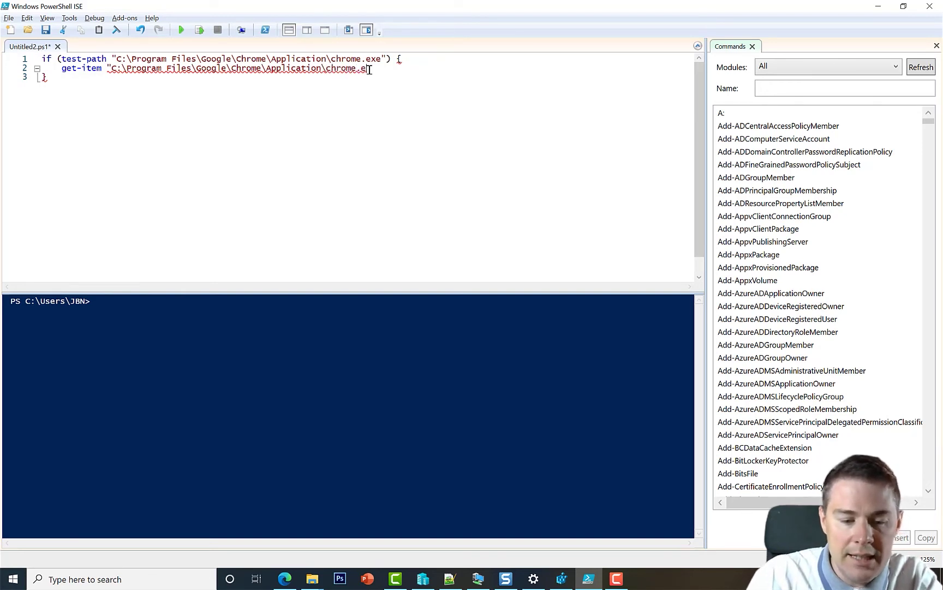
text(xe")
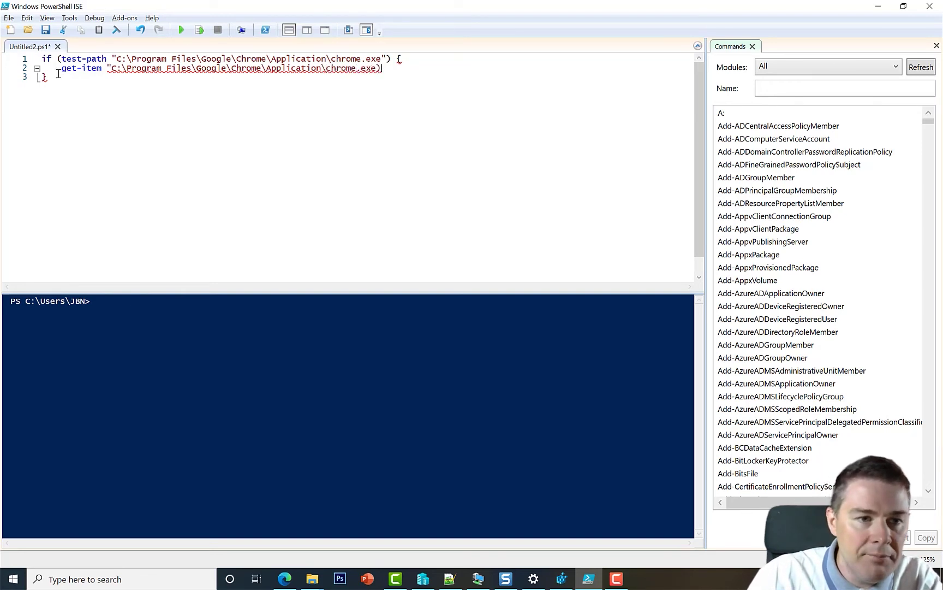
click(61, 69)
text(()
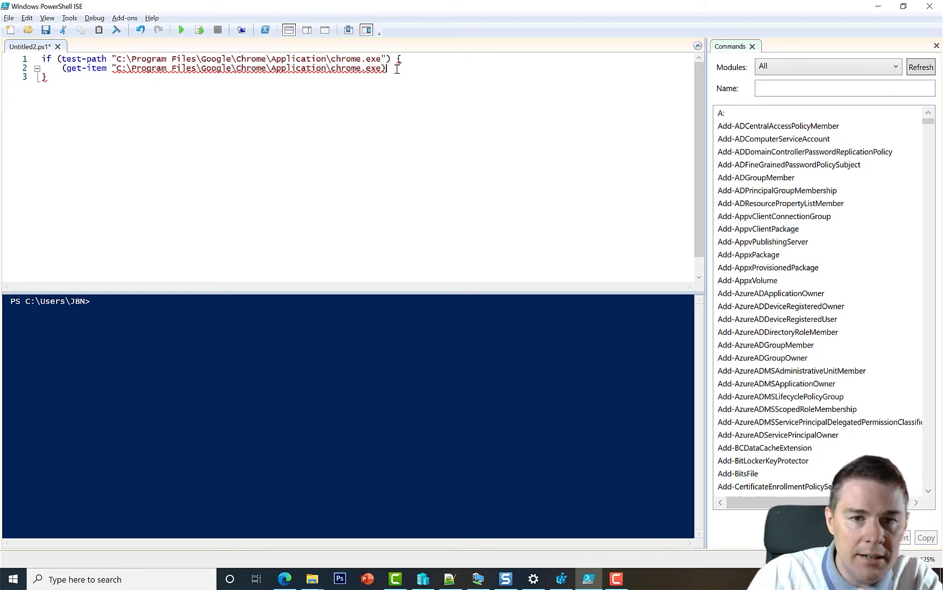
click(397, 69)
text().)
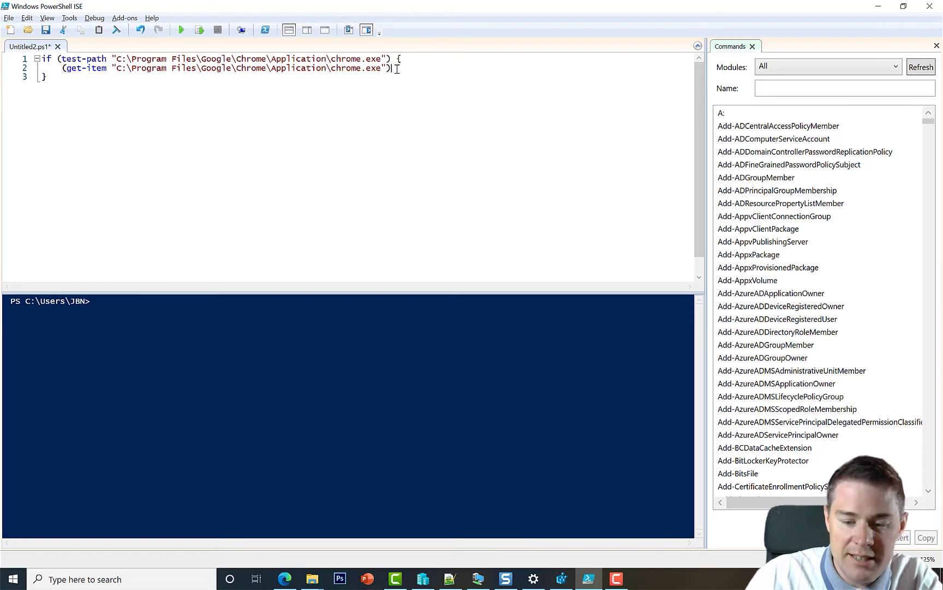
text(Ge)
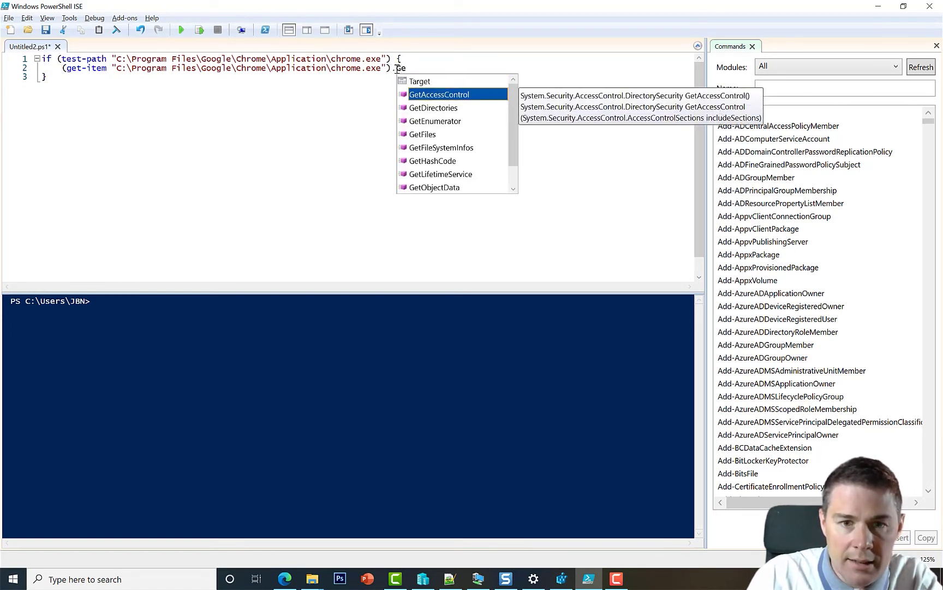
text(tF)
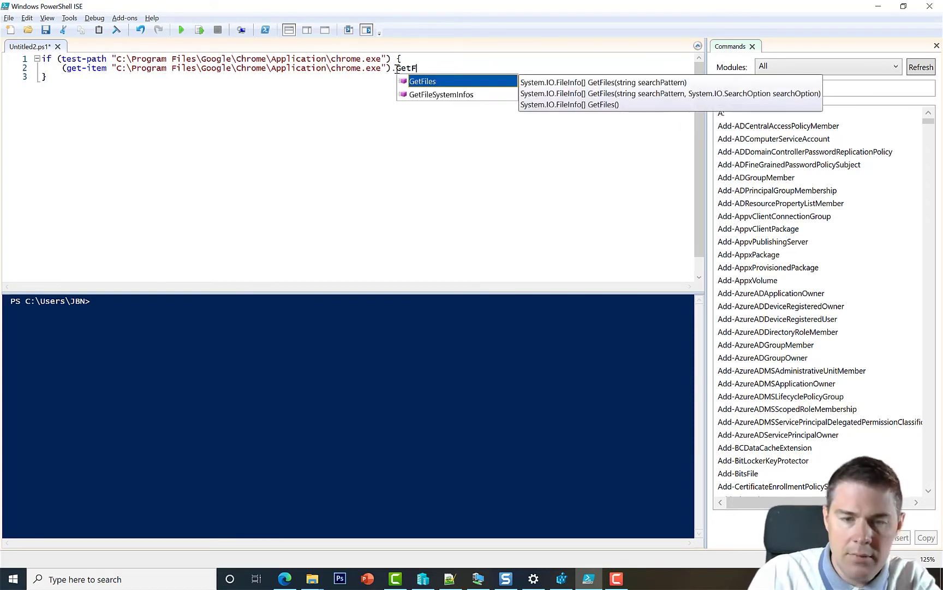
key(BackSpace)
key(BackSpace)
key(BackSpace)
key(BackSpace)
key(BackSpace)
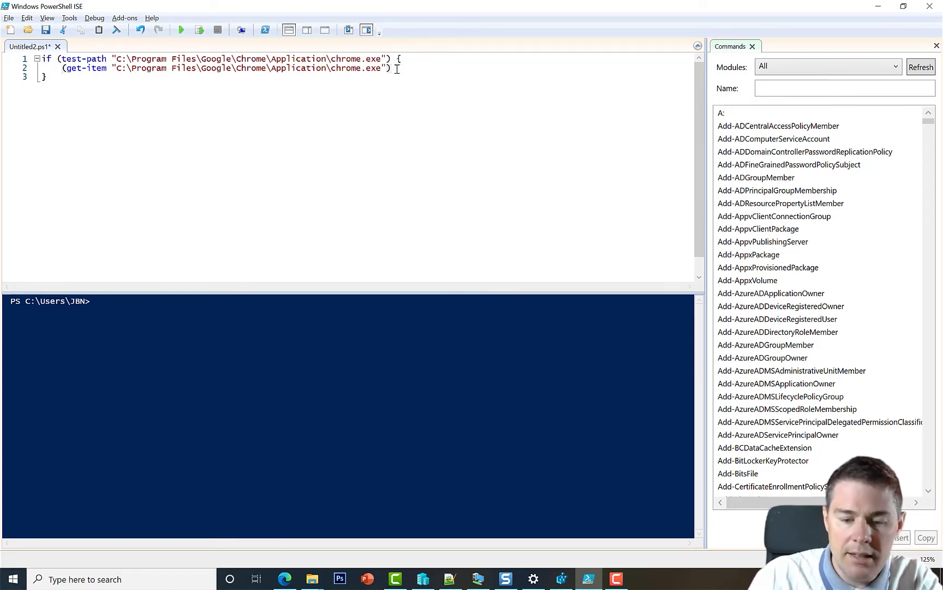
Append .VersionInfo.Fileversion to the parenthesized get-item command to read the file version of chrome.exe.
text(.VersionInfo)
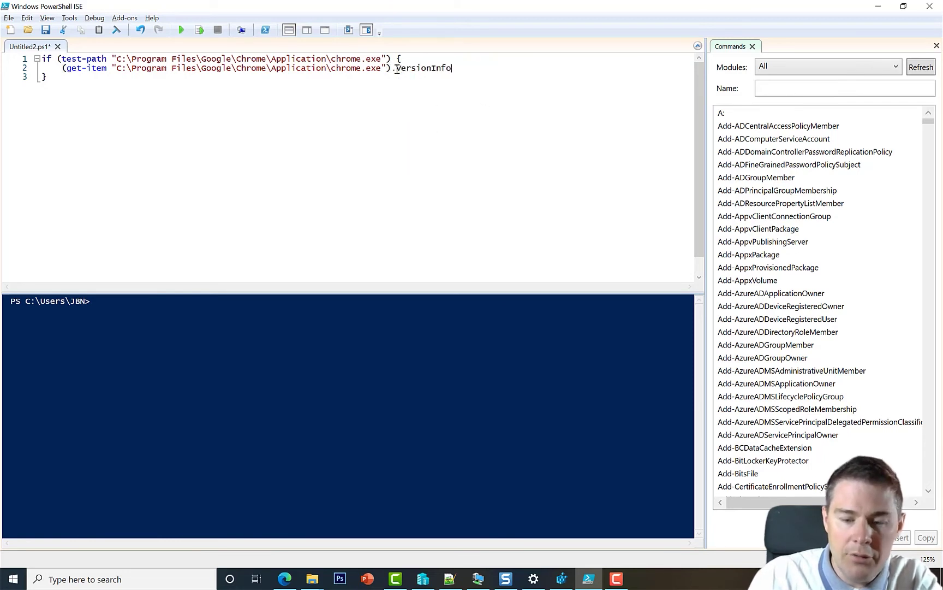
text(.Get)
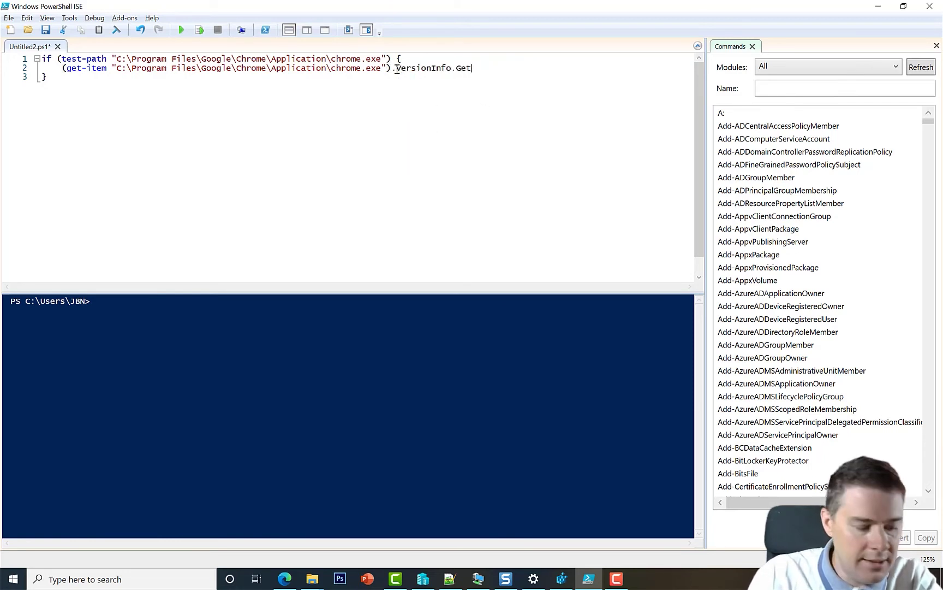
key(BackSpace)
key(BackSpace)
key(BackSpace)
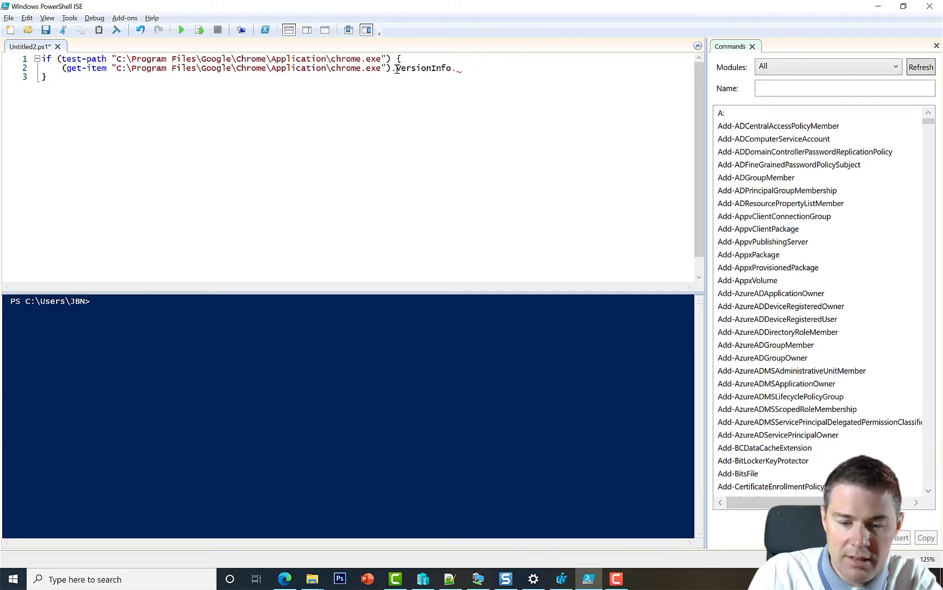
text(File)
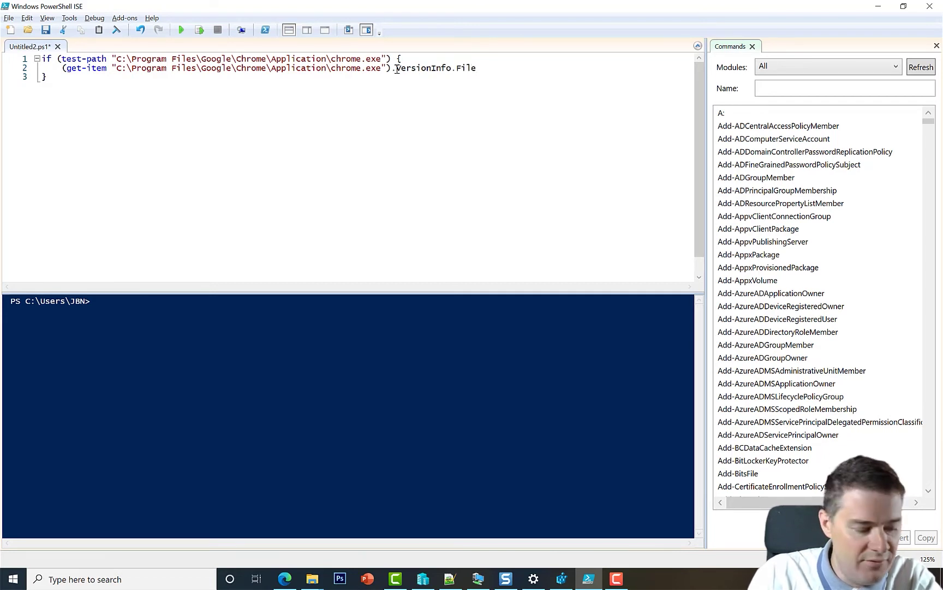
text(version)
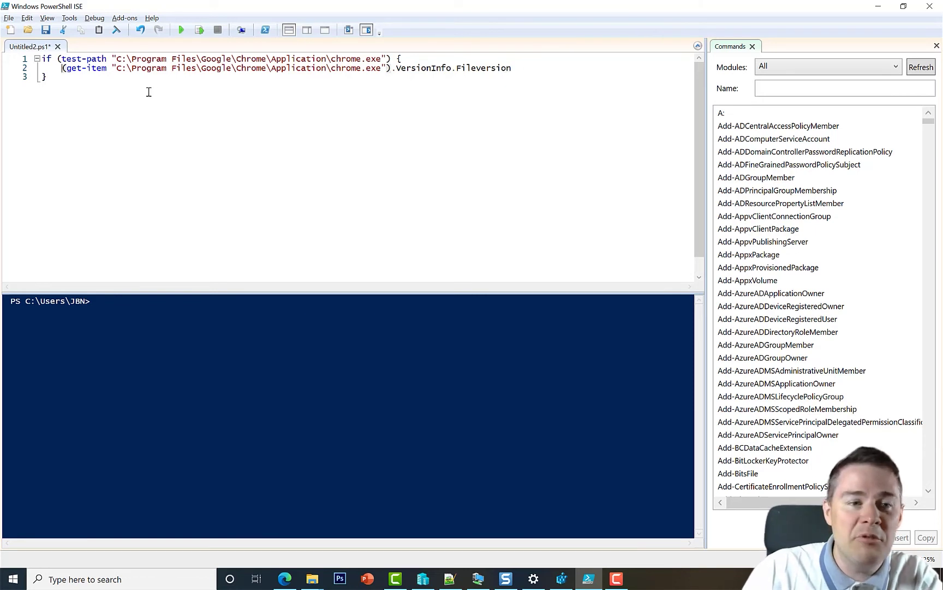
Turn the get-item line into a nested if condition that compares Fileversion using -eq with an empty quoted string.
text(if)
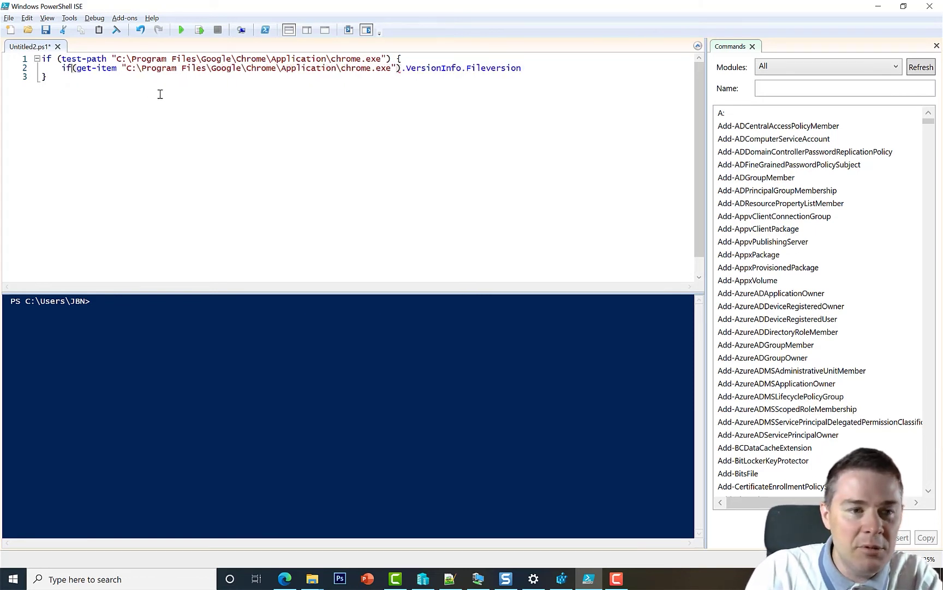
text(()
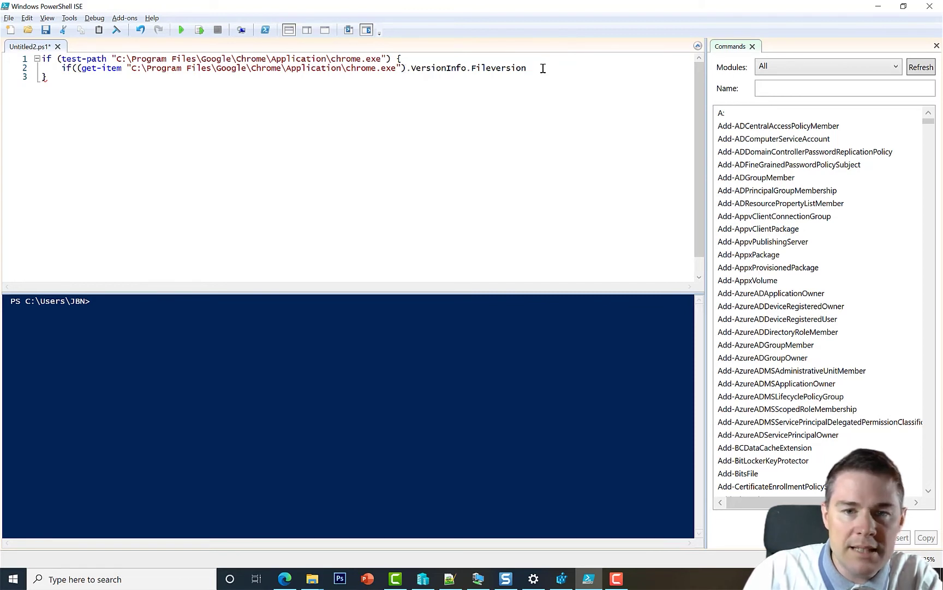
text( -)
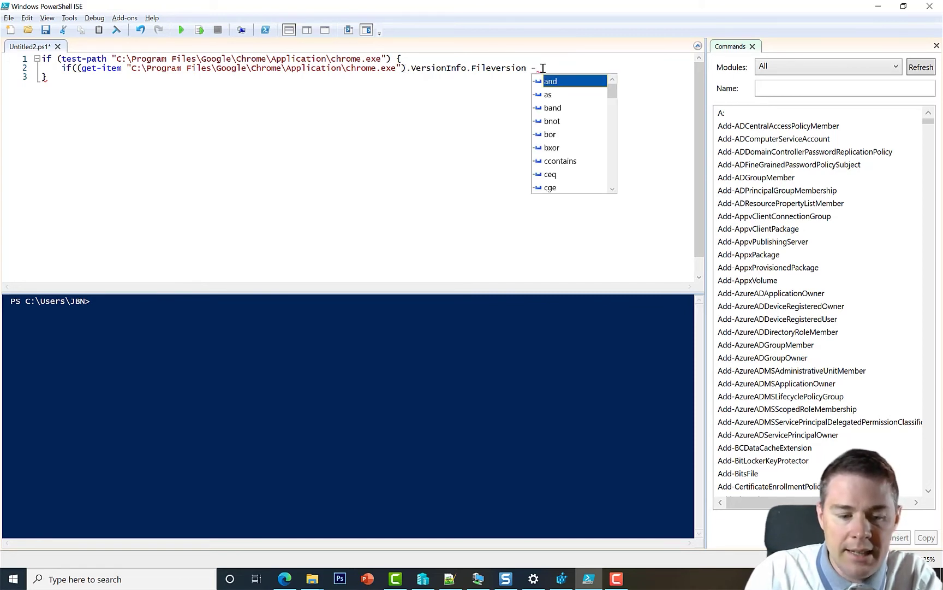
text(eq )
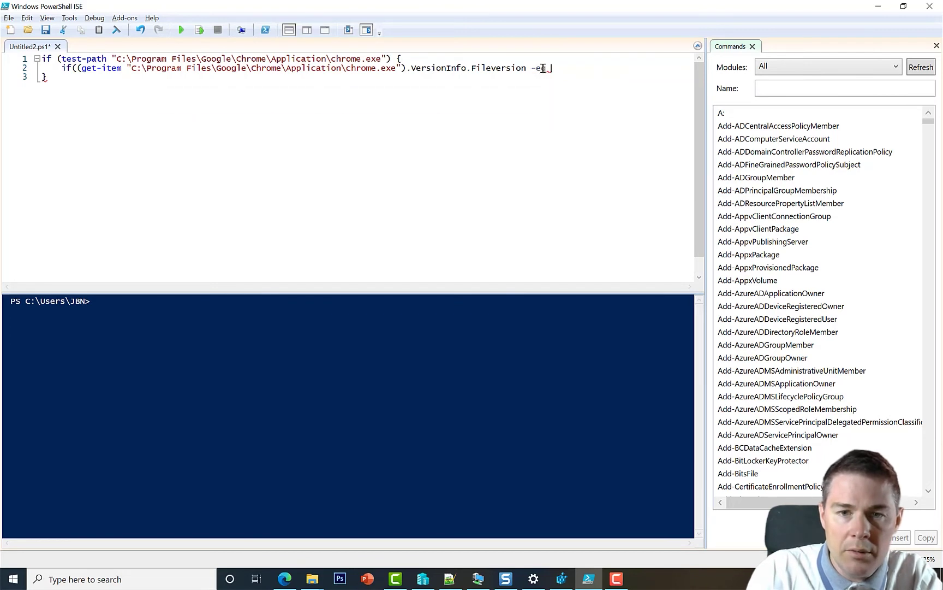
text("")
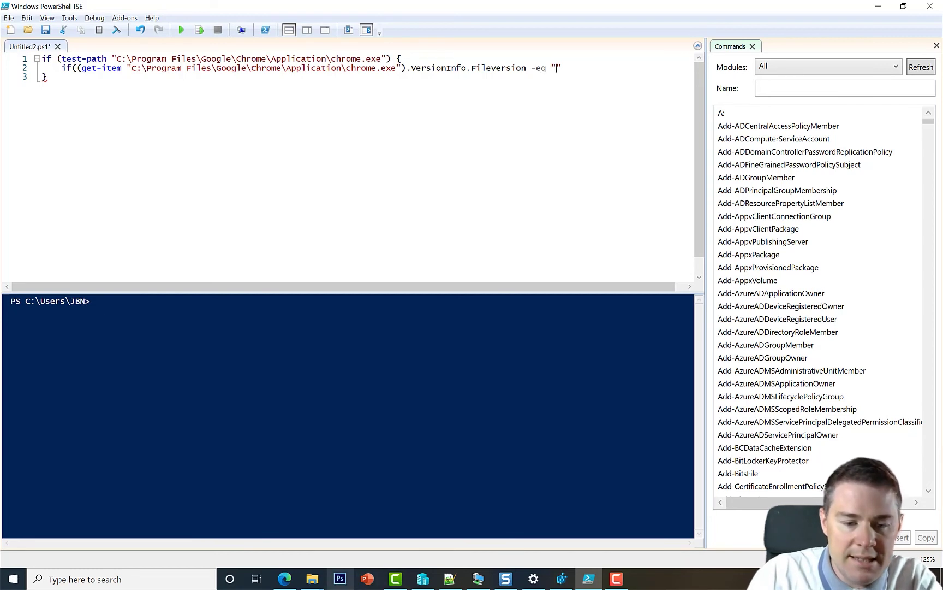
Check the file version in the chrome.exe properties, insert 92.0.4515.131 between the quotes from clipboard history, and close the condition's parenthesis.
mouse_move(315, 583)
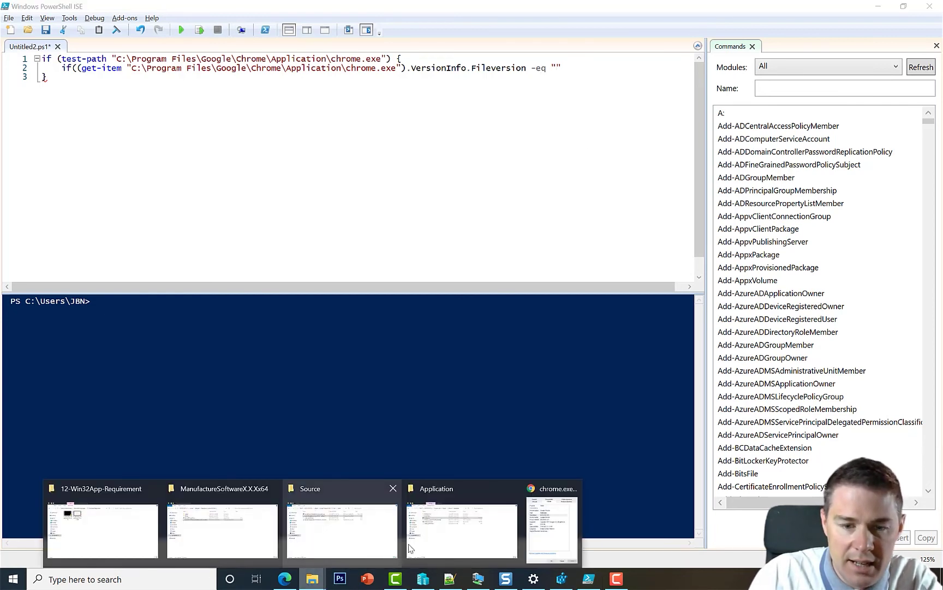
click(547, 516)
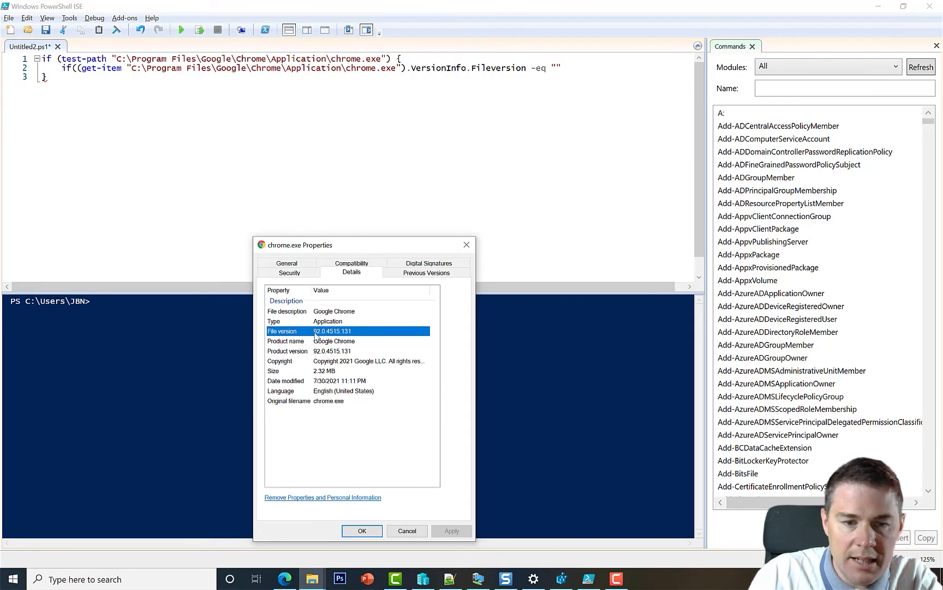
click(558, 66)
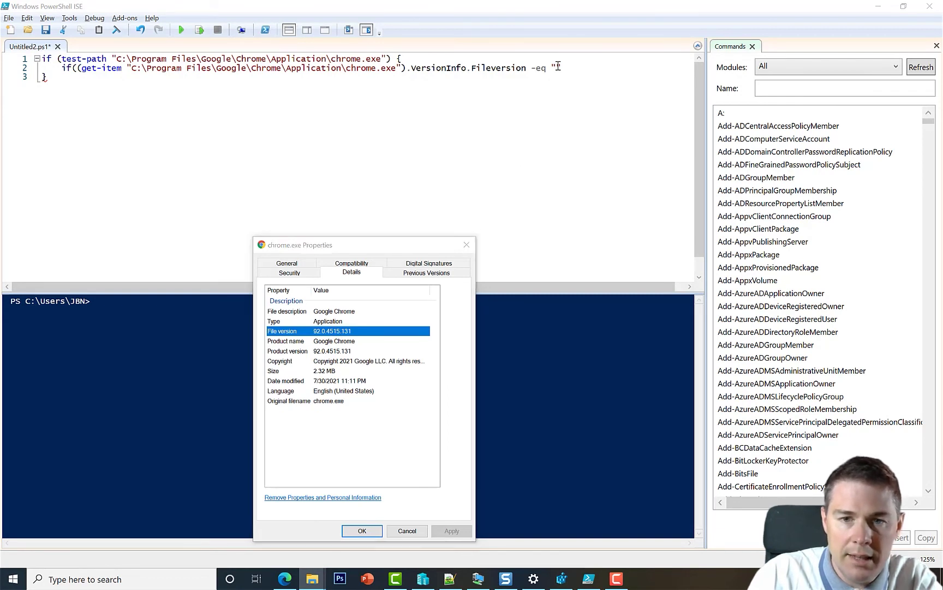
key(super+v)
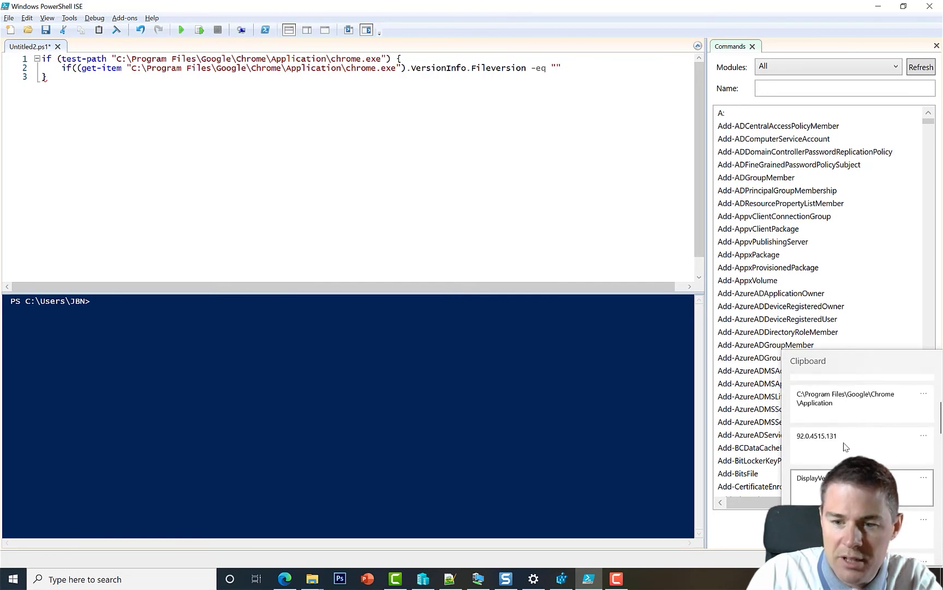
click(815, 441)
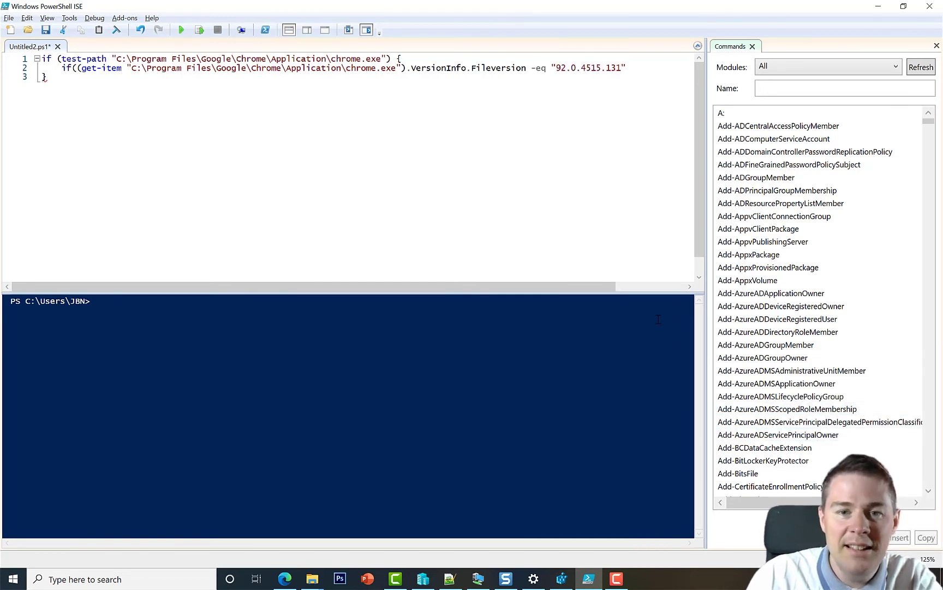
text())
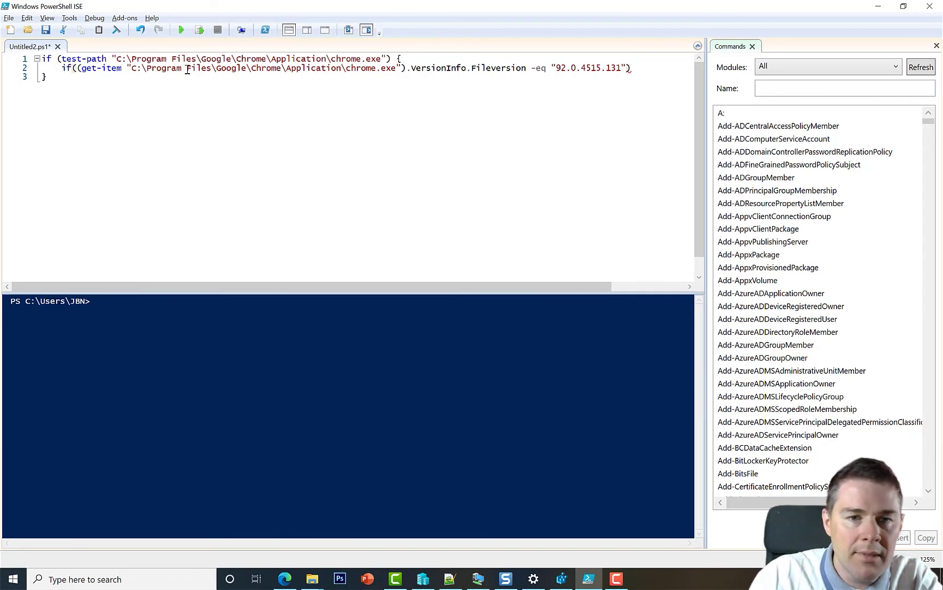
Add a multi-line block in curly braces after the nested file version condition.
click(366, 65)
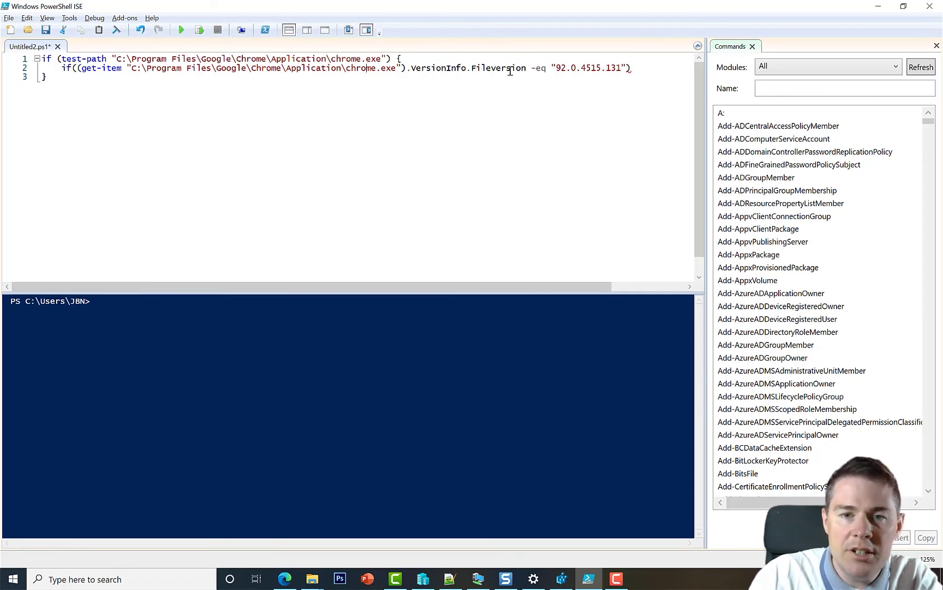
click(643, 68)
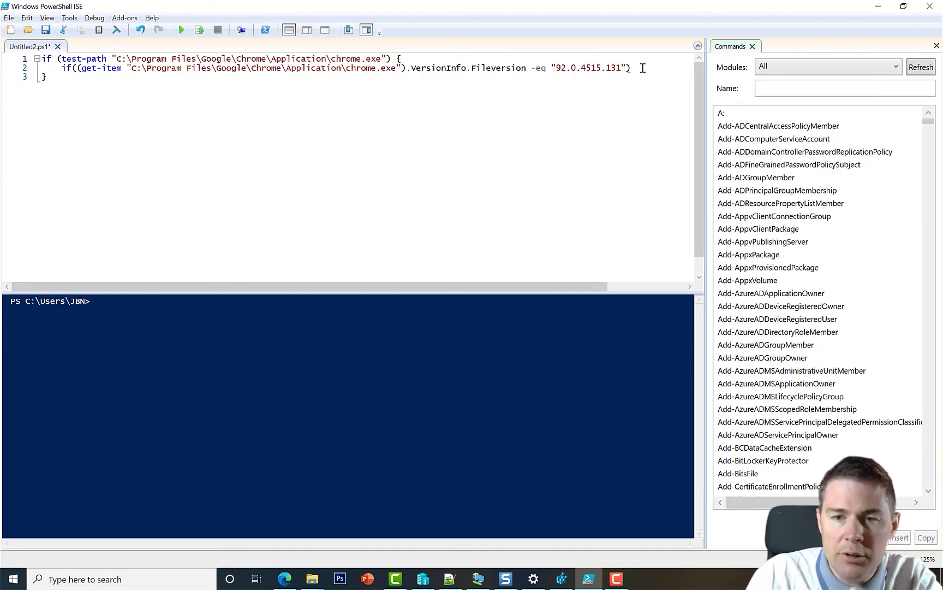
text({)
key(Return)
key(Return)
text(})
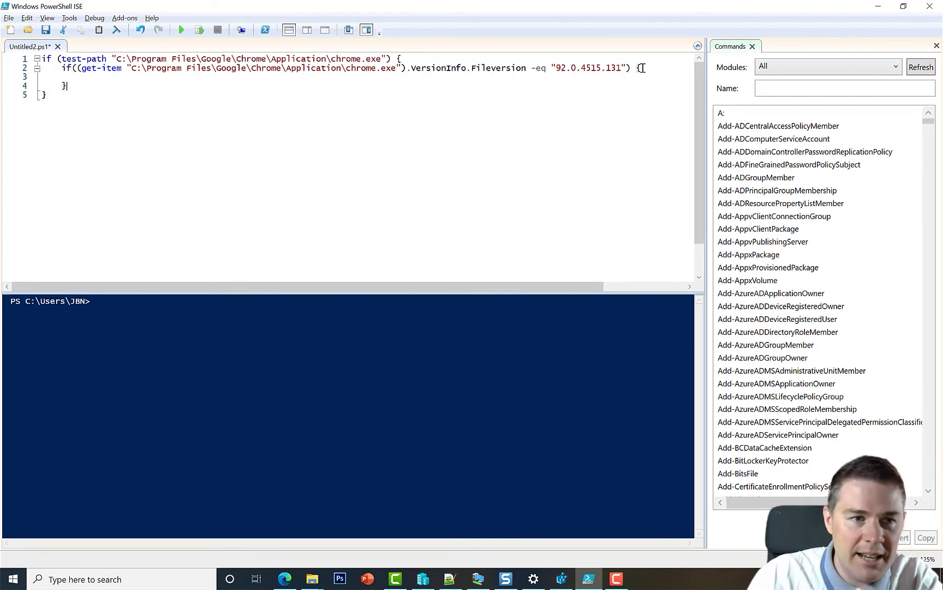
Inside the nested block, add Write-Output "Google Chrome version 92.0.4515.131 is installed".
key(Up)
key(Tab)
text(write-ou)
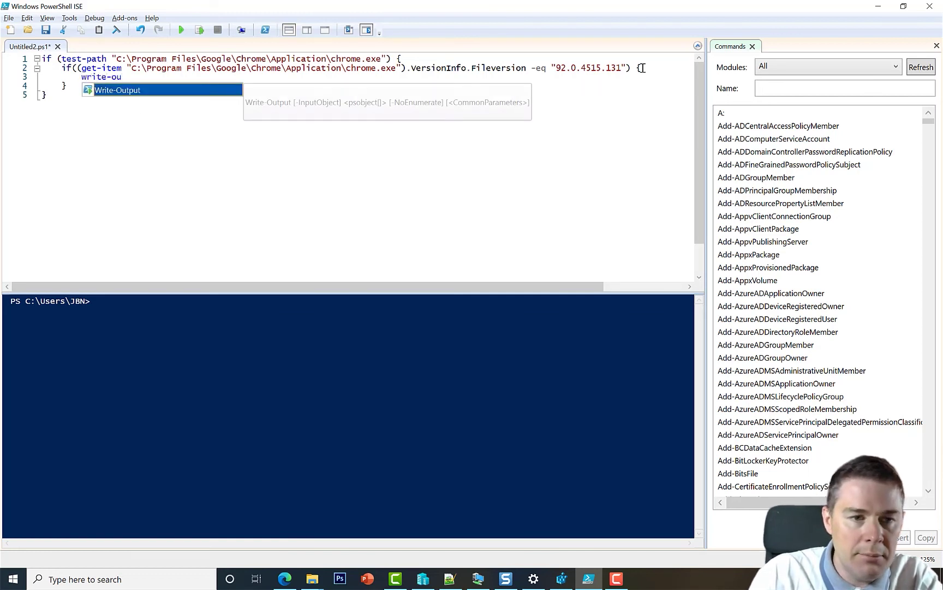
key(Tab)
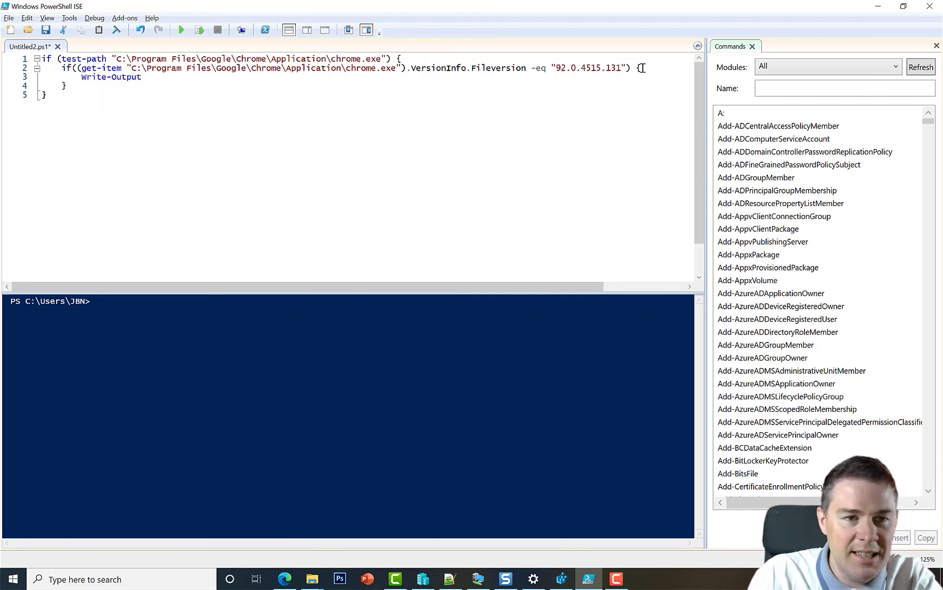
text(")
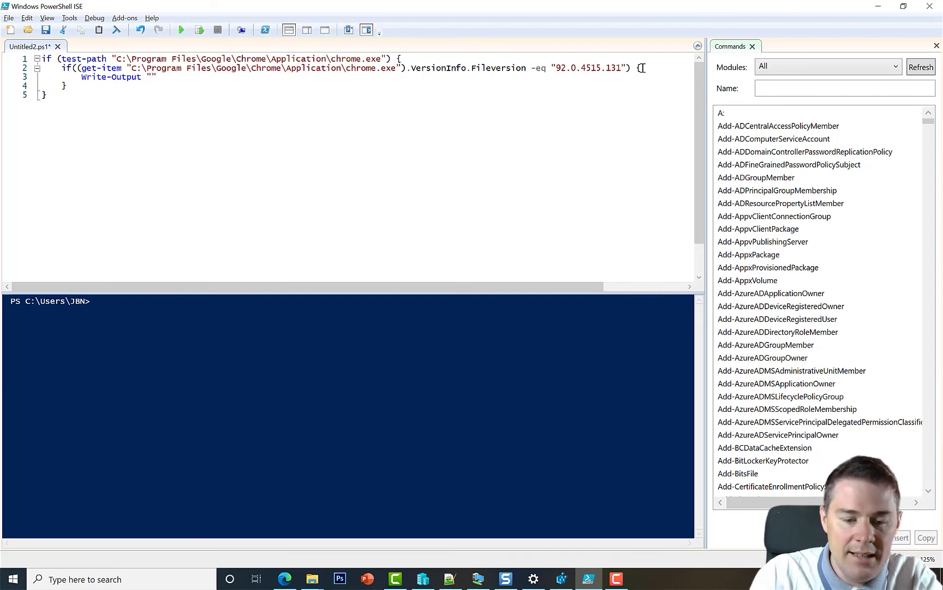
text(Google Chro)
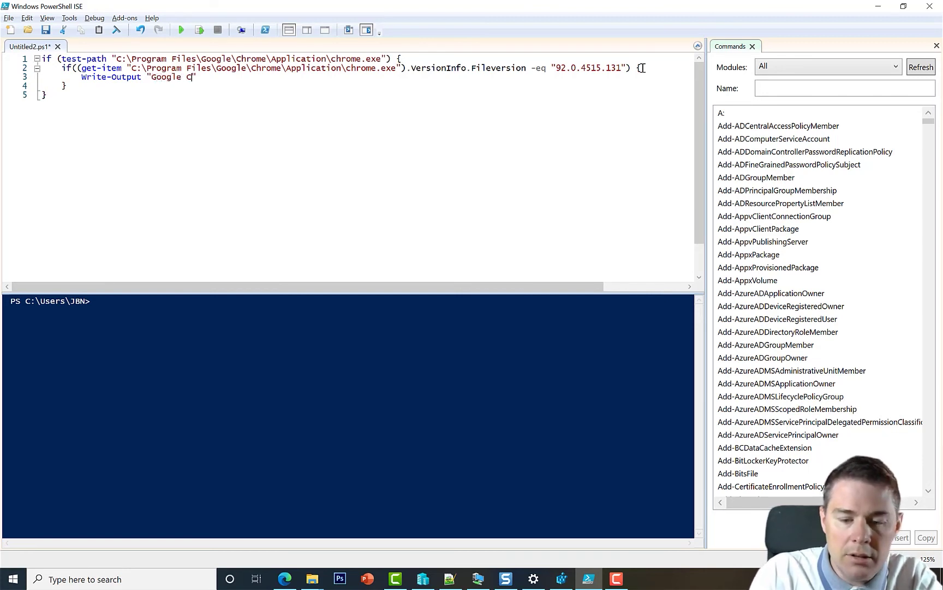
text(me ve)
text(rsion)
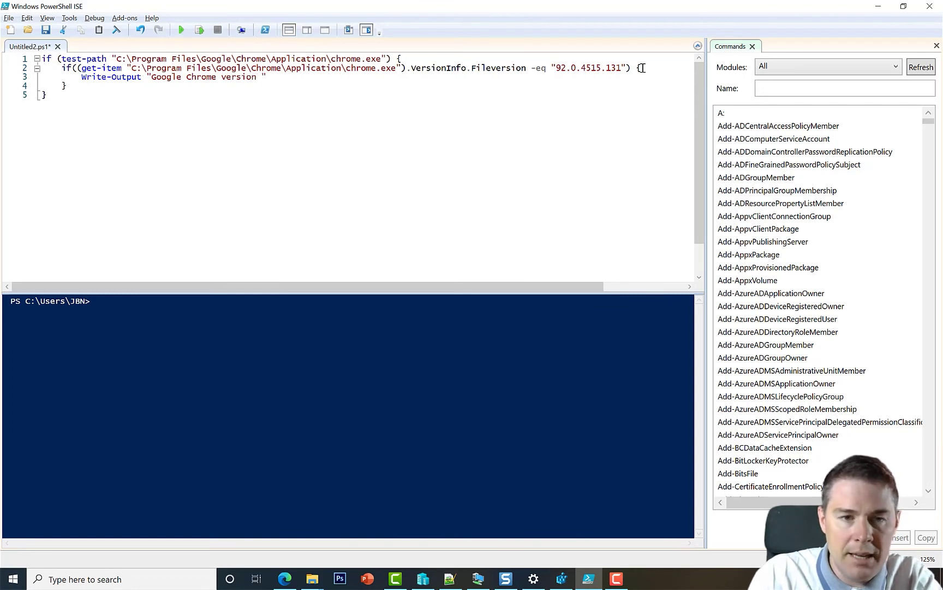
text(92.0.4515.131)
text(is install)
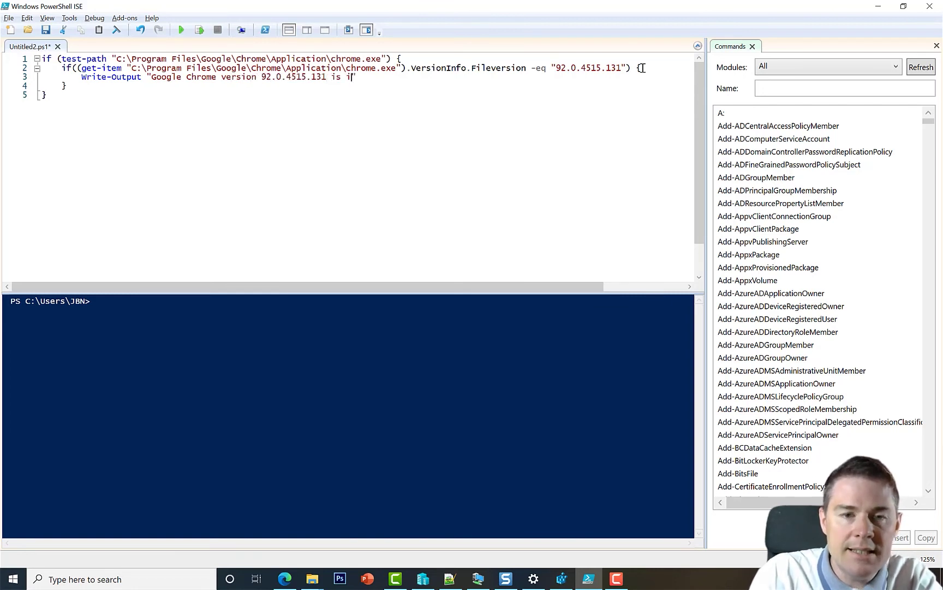
text(ed)
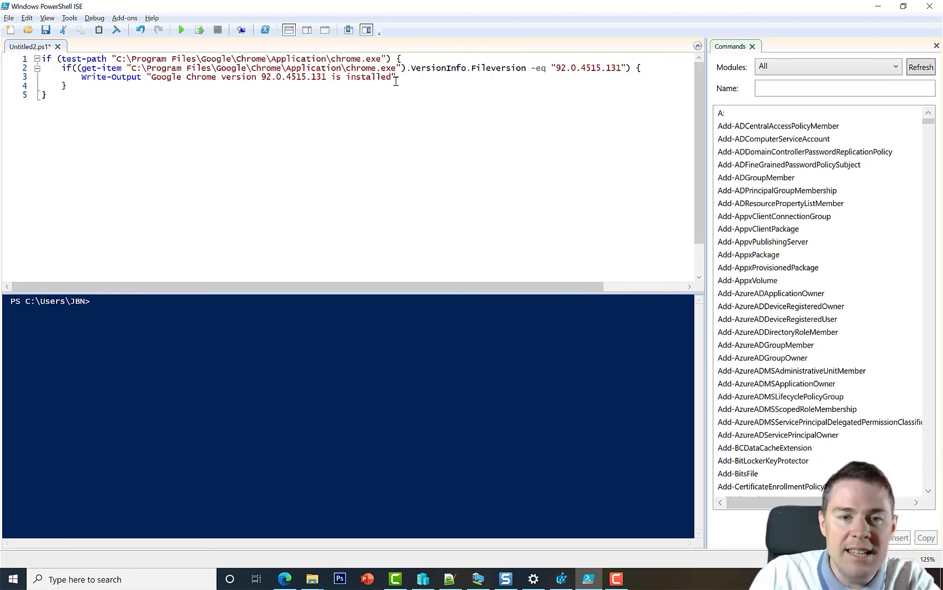
Review the output line, the chrome.exe paths and the compared version, and run the script to test it.
drag(399, 78, 82, 79)
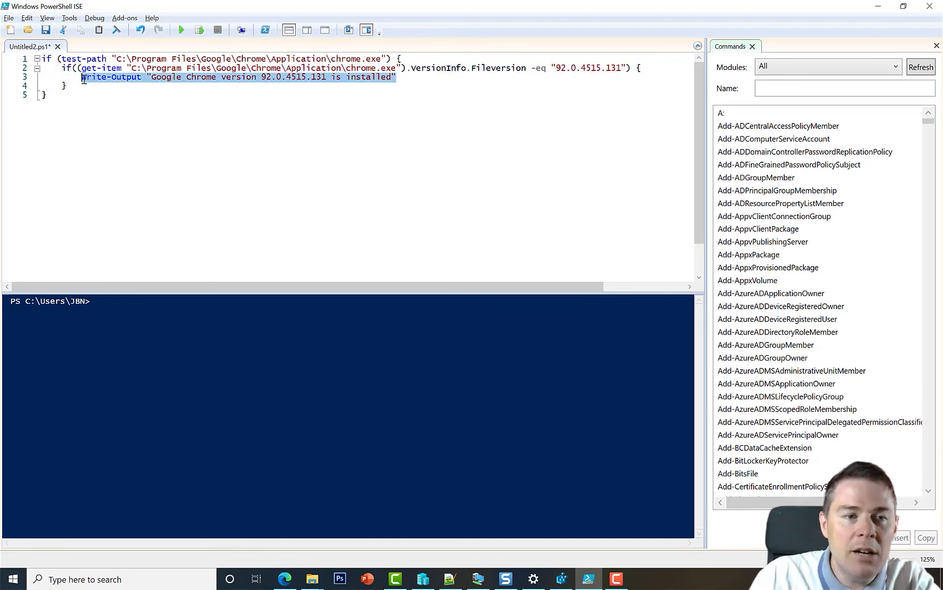
click(189, 92)
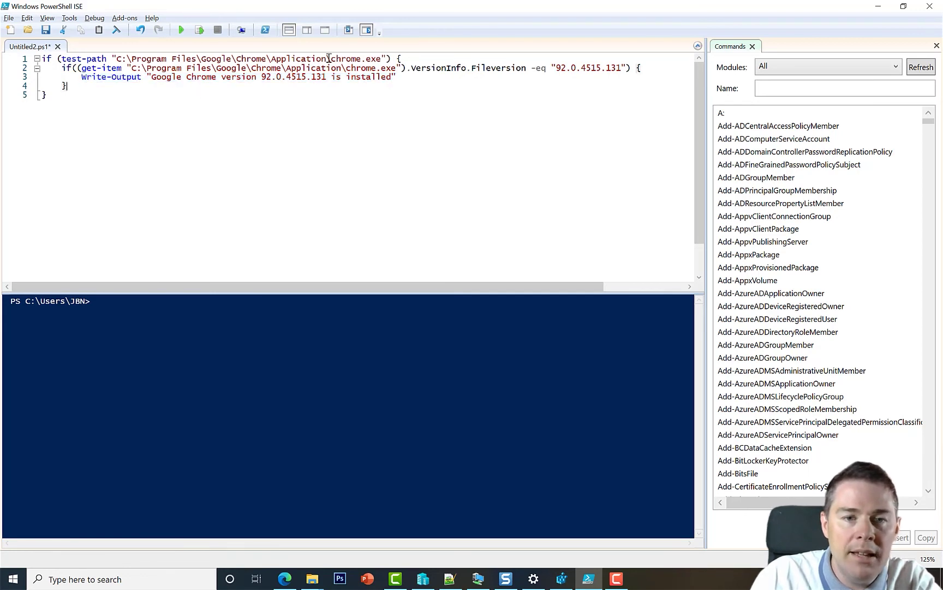
drag(332, 59, 382, 59)
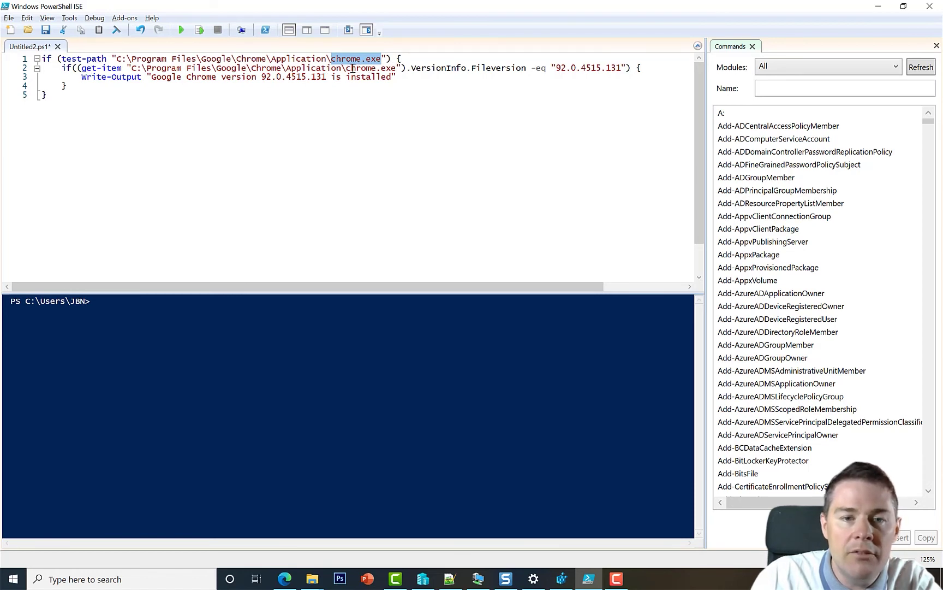
drag(351, 67, 360, 67)
drag(556, 70, 616, 68)
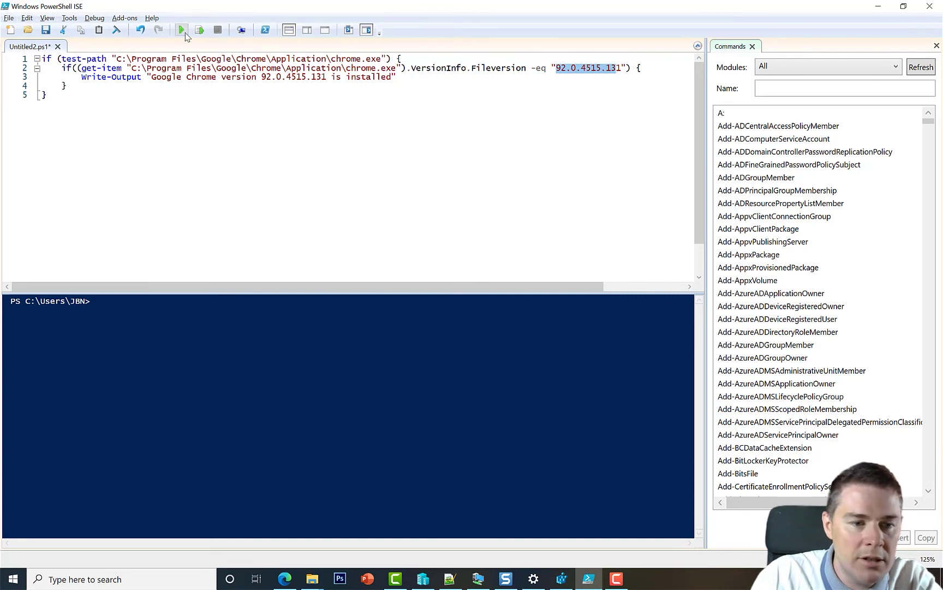
click(181, 30)
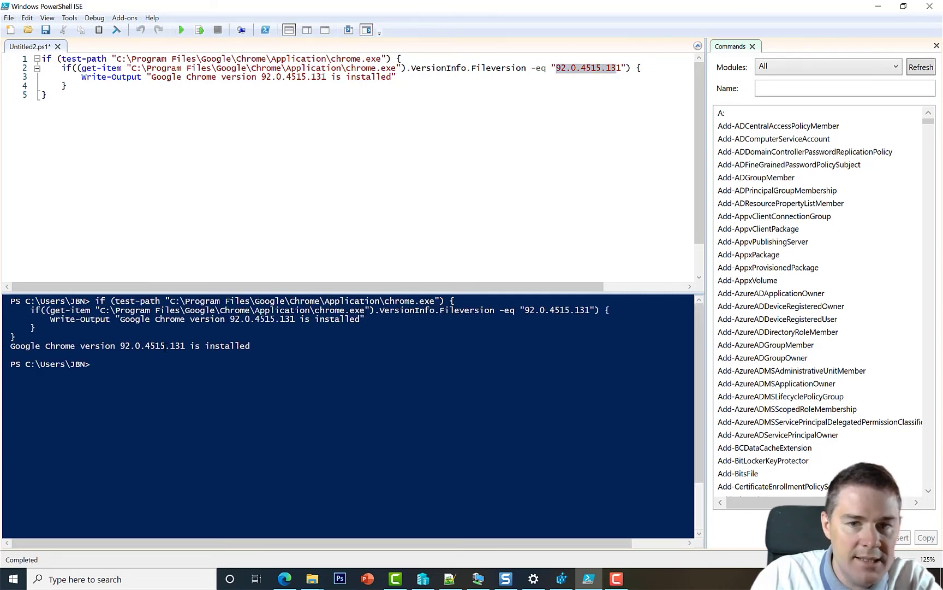
Test-run the script with the compared version set to 92.0.4515.1312, and restore the version to 92.0.4515.131.
click(620, 68)
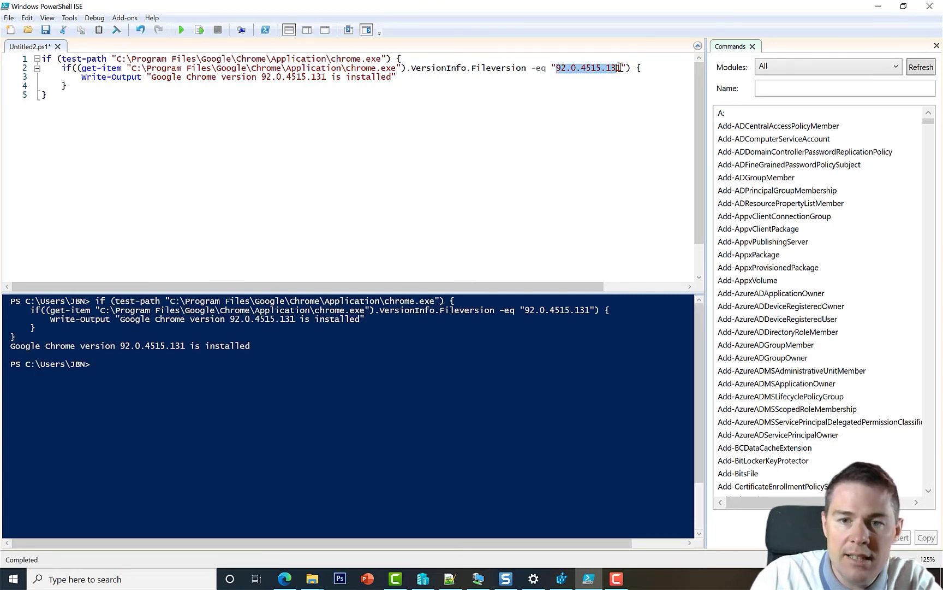
click(620, 68)
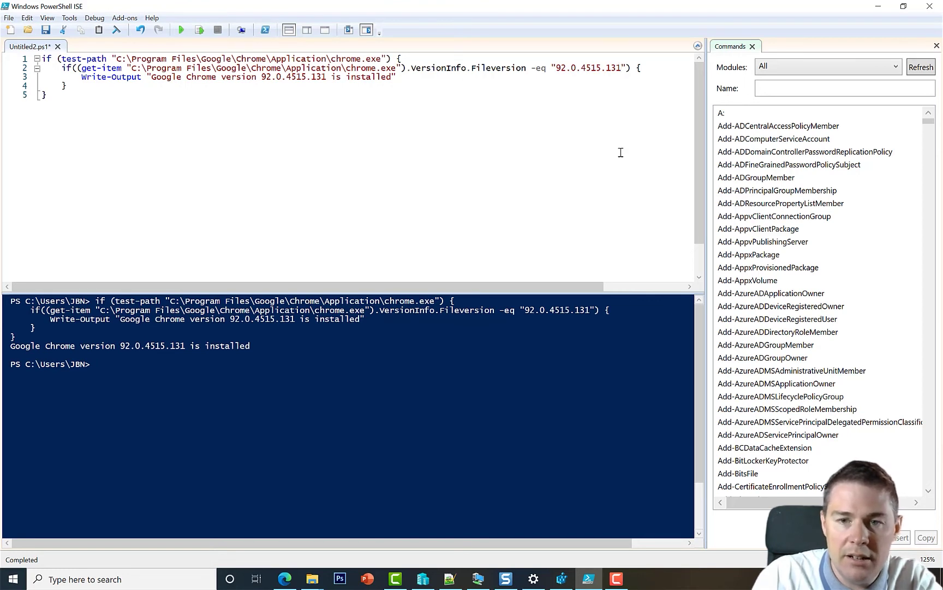
text(2)
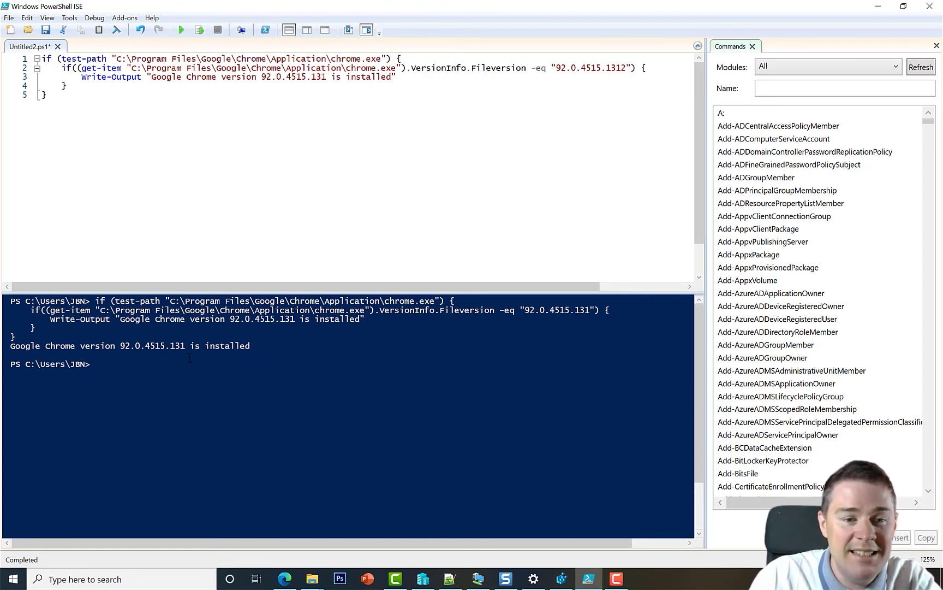
click(182, 30)
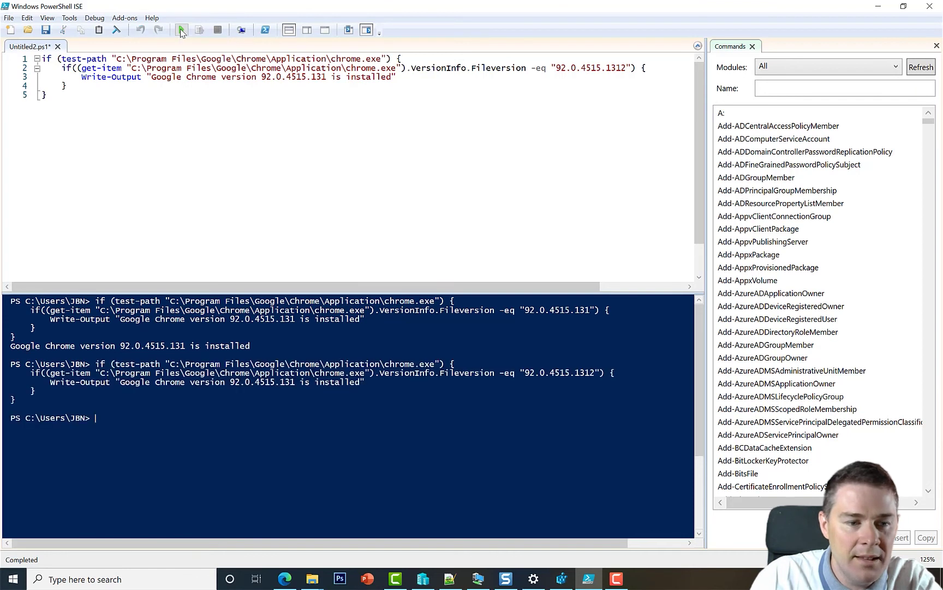
click(627, 68)
key(BackSpace)
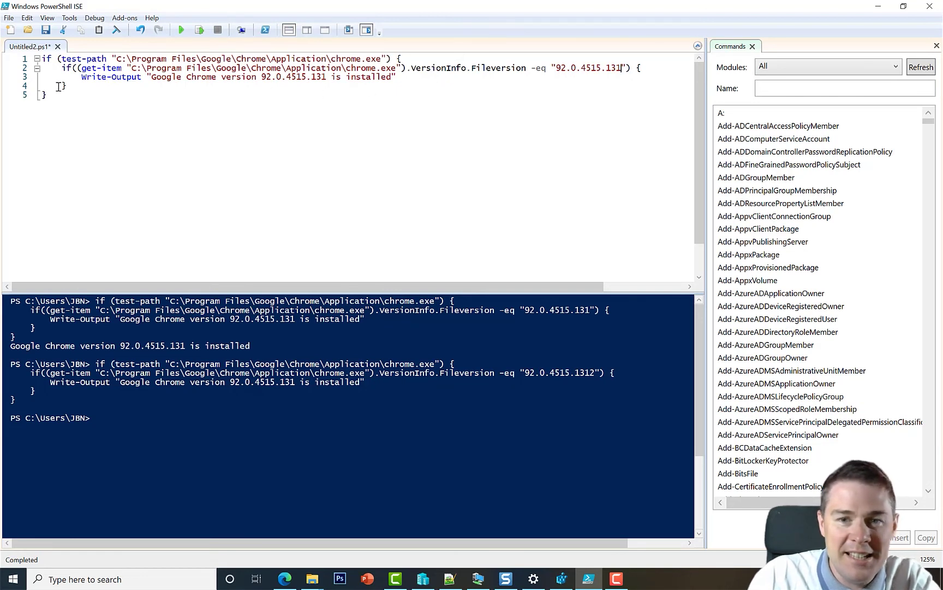
Save the script as Detection-GooglleChromeVersion92.0.4515.131.ps1 in the GoogleChrome92.0.4515.131x64 folder.
click(10, 21)
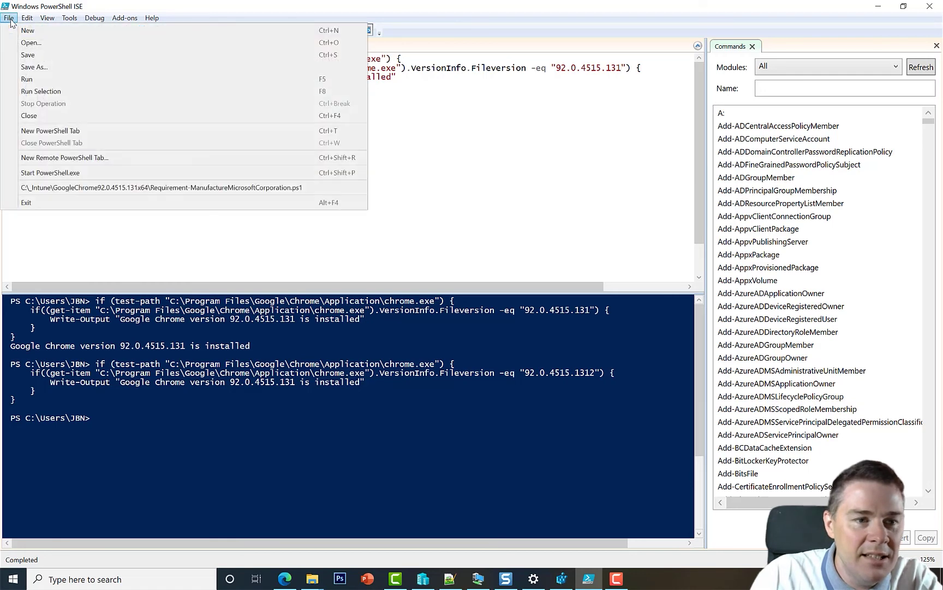
click(40, 68)
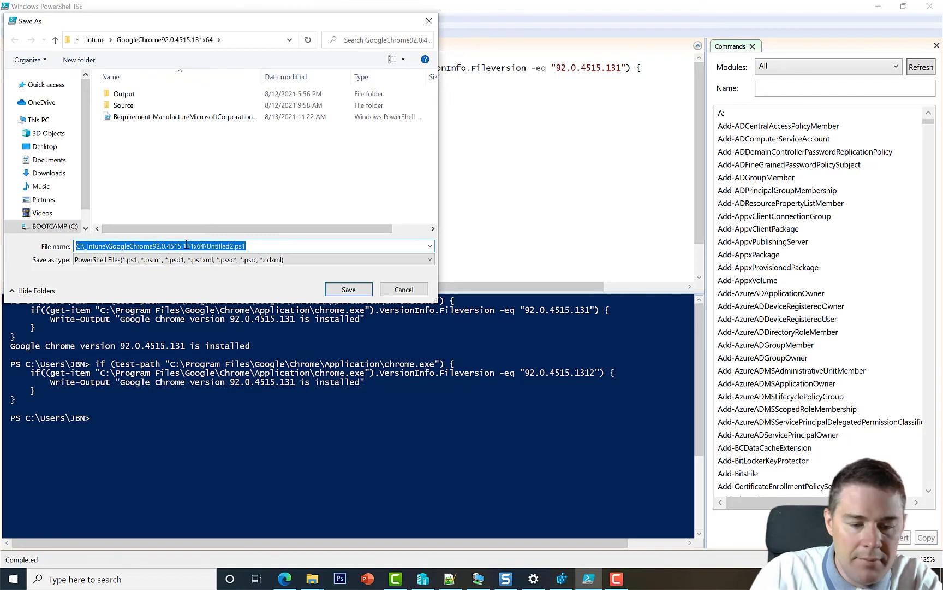
text(Det)
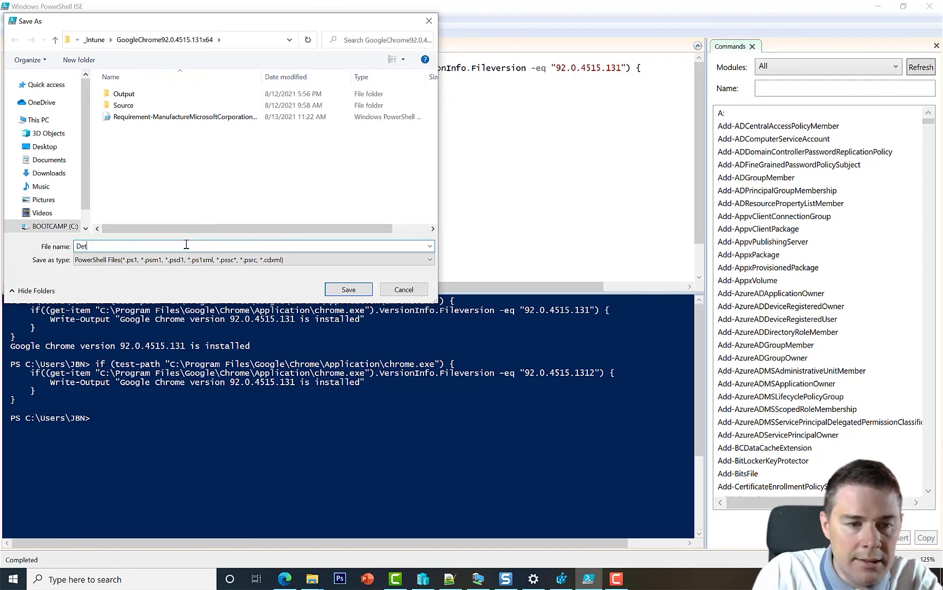
text(ection)
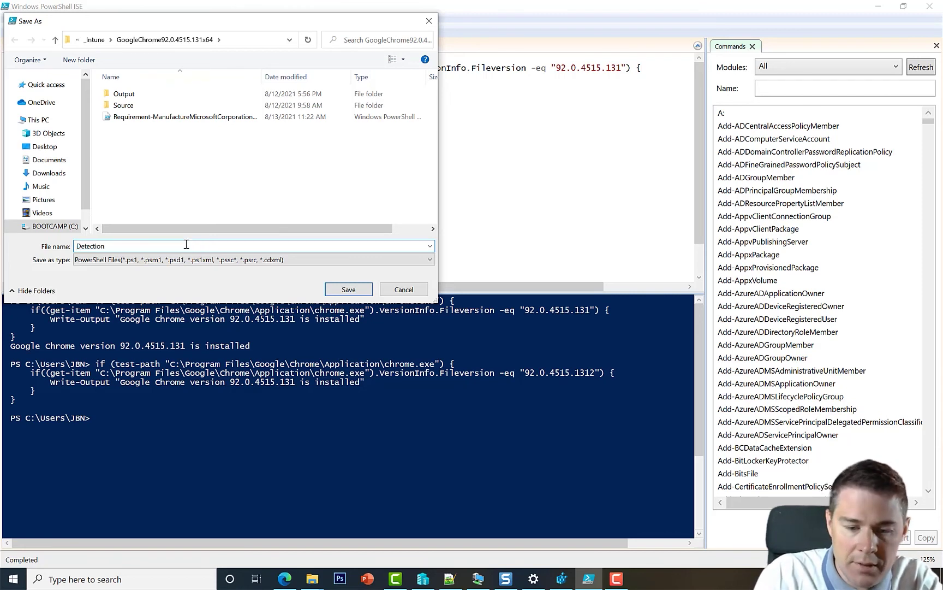
text(-GooglleChr)
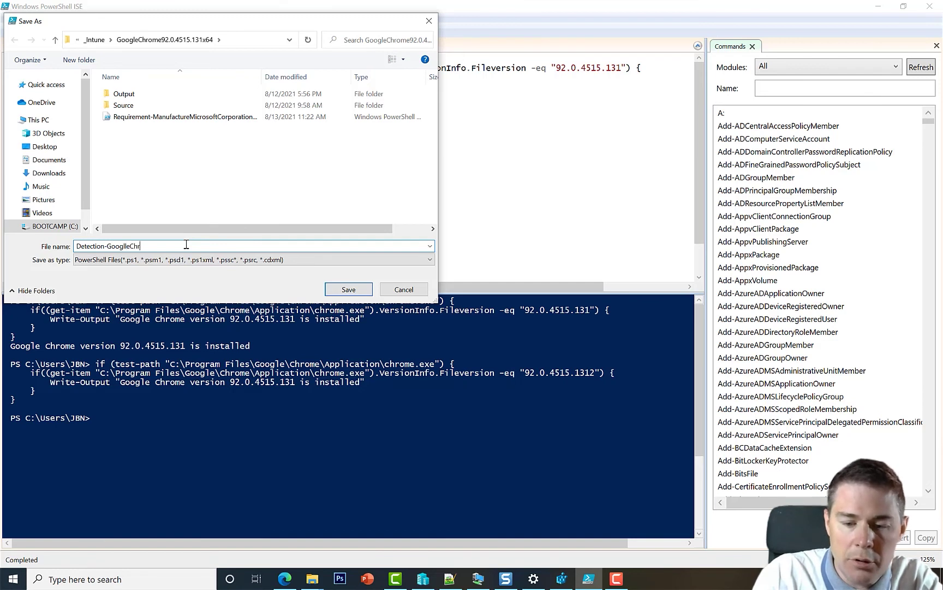
text(omeVer)
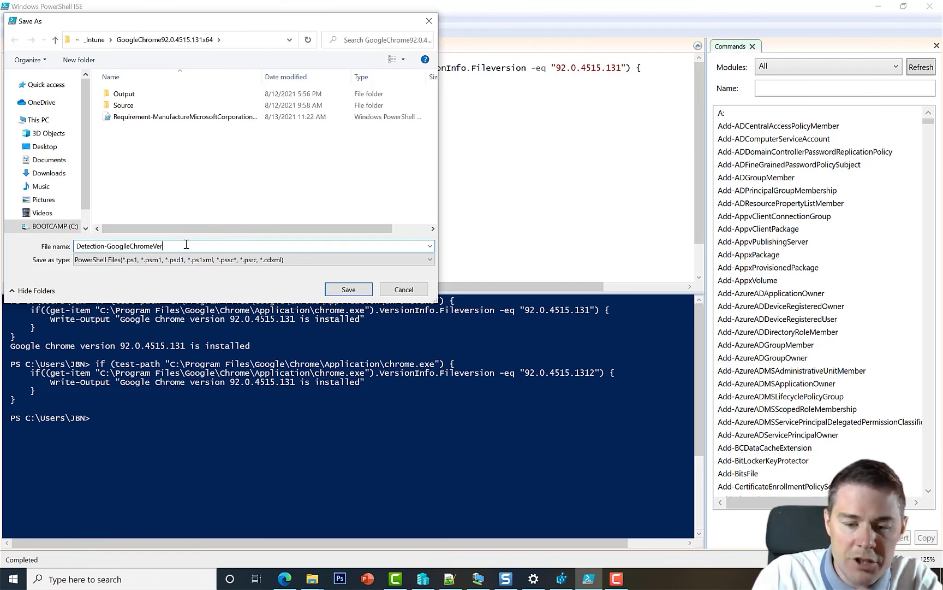
text(sion)
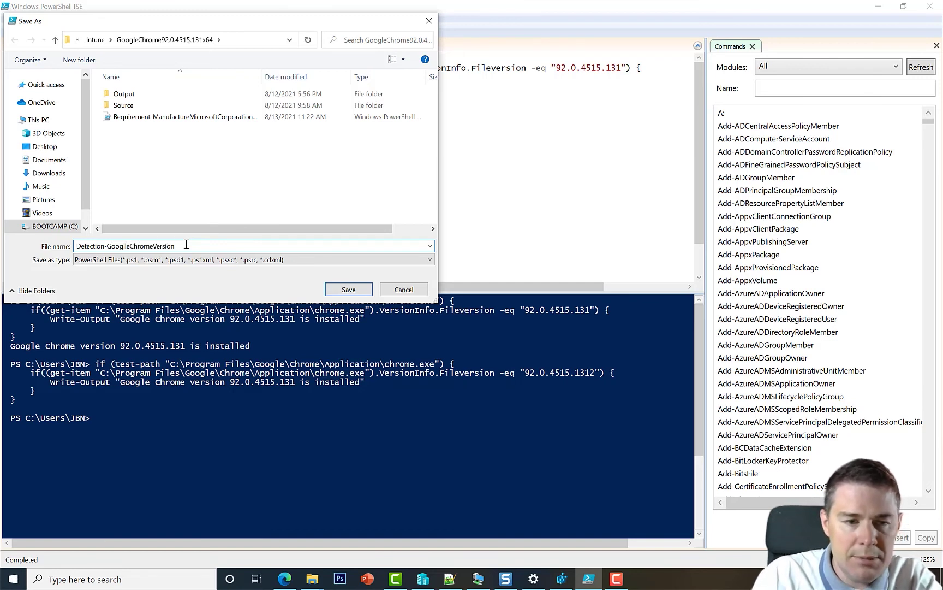
key(super+v)
click(220, 461)
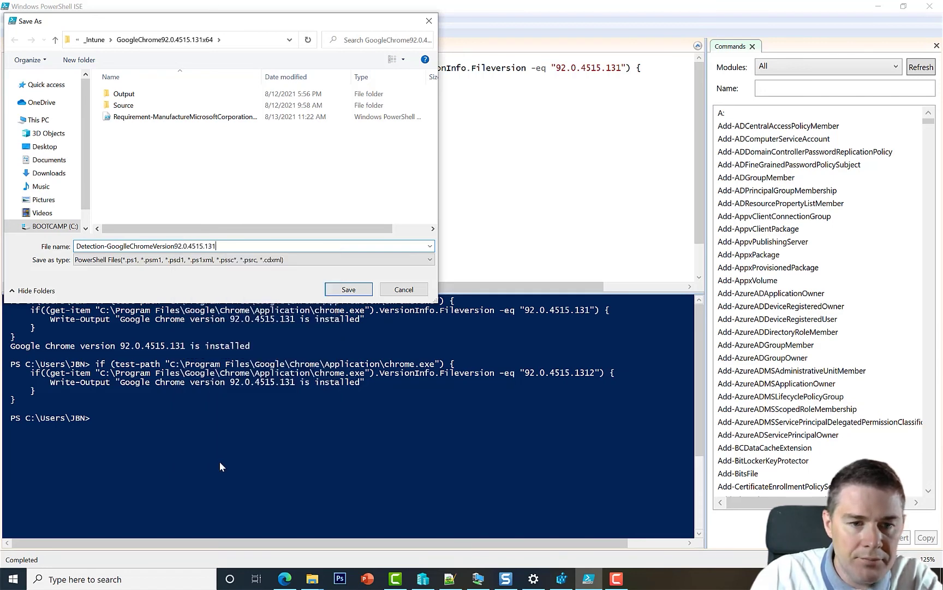
text(.ps1)
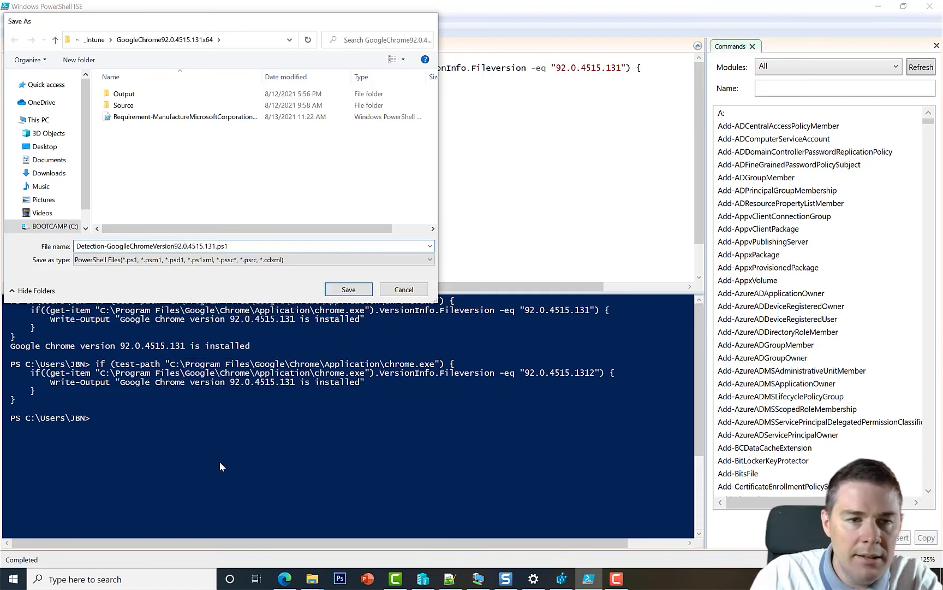
key(Return)
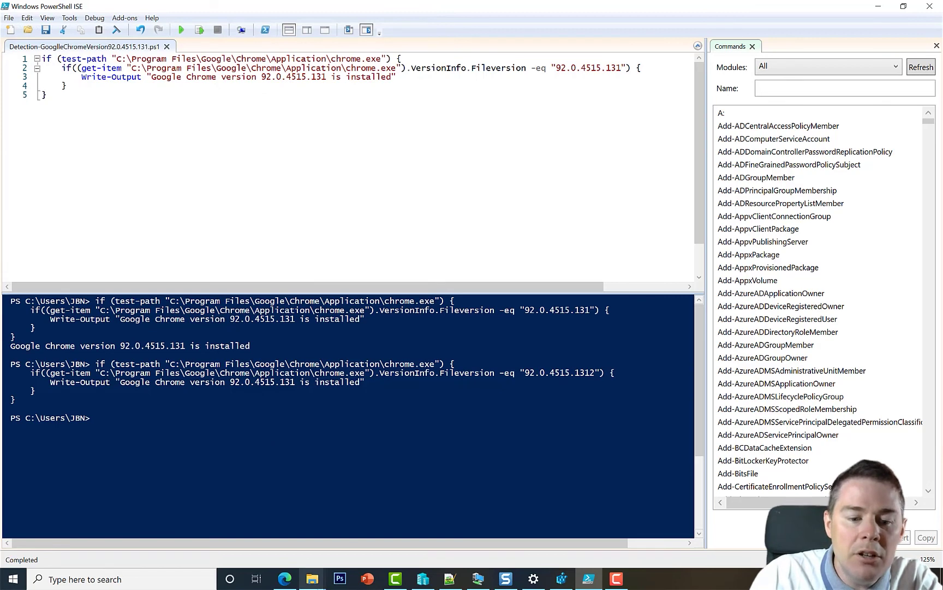
In File Explorer, copy the saved detection script into the _Template folder's ManufactureSoftwareX.X.Xx64 subfolder.
mouse_move(314, 583)
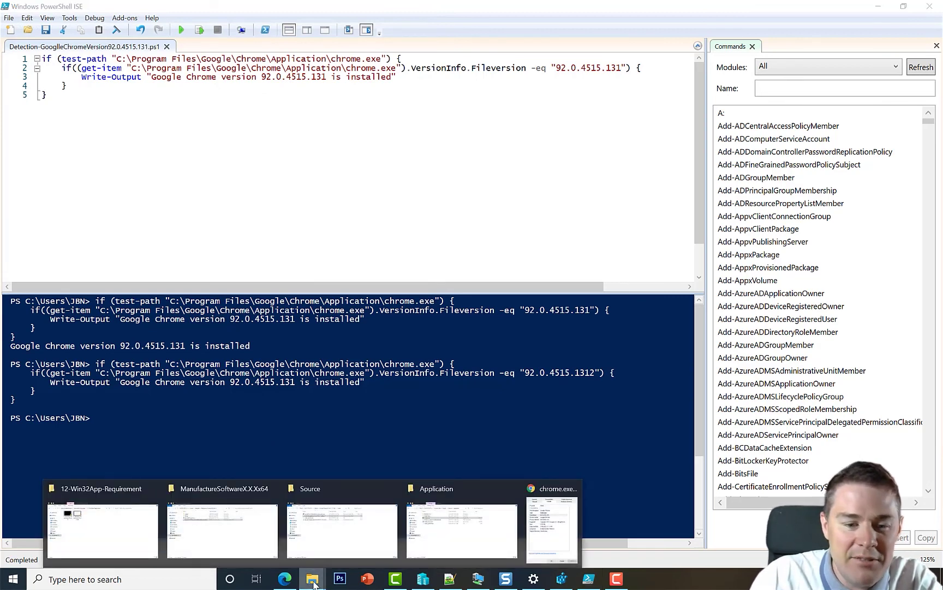
click(352, 534)
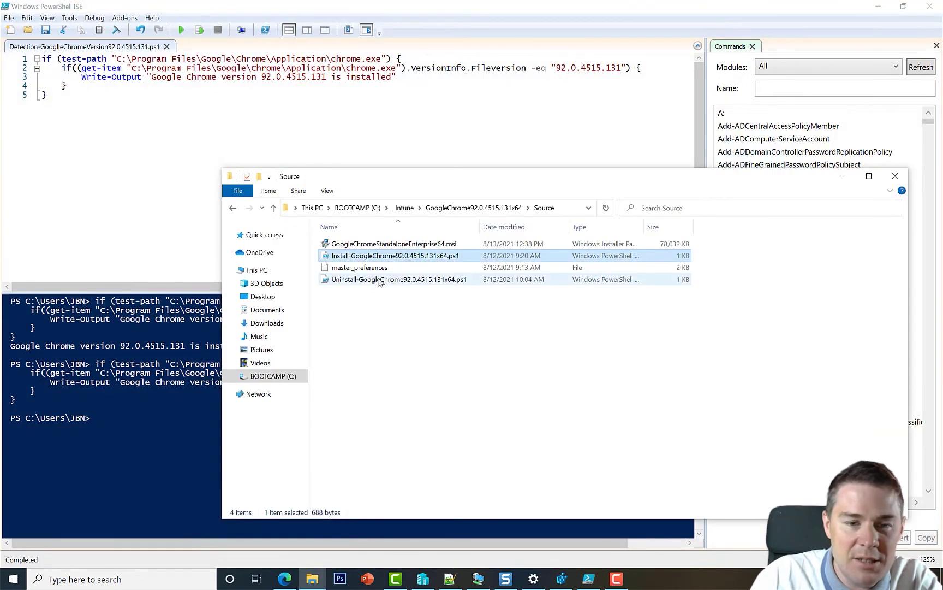
click(457, 210)
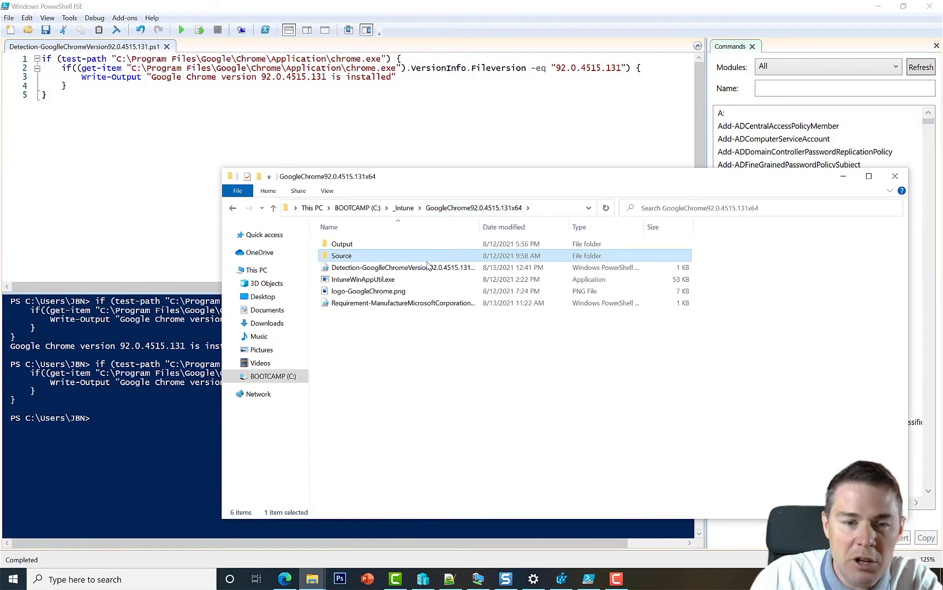
click(394, 269)
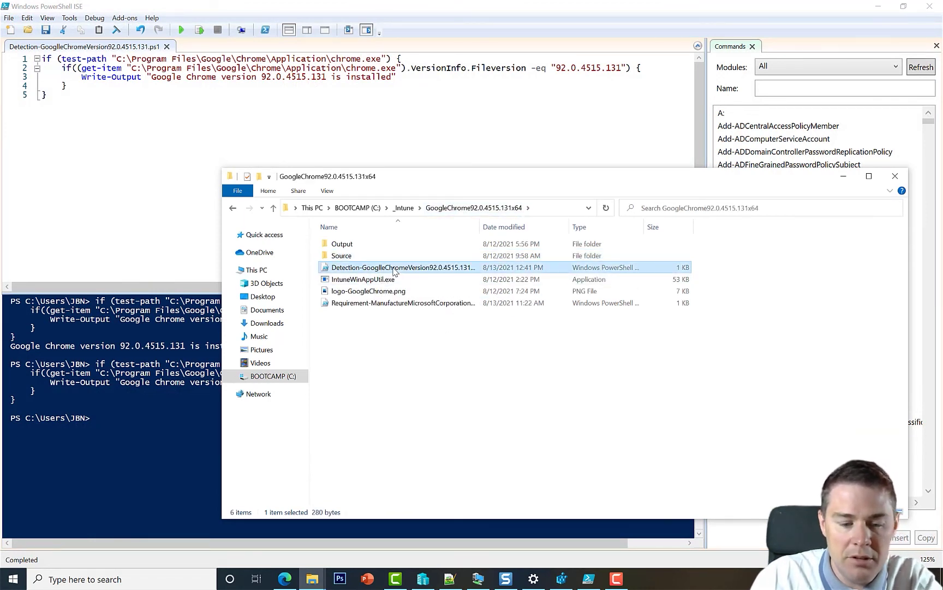
click(404, 208)
double_click(352, 244)
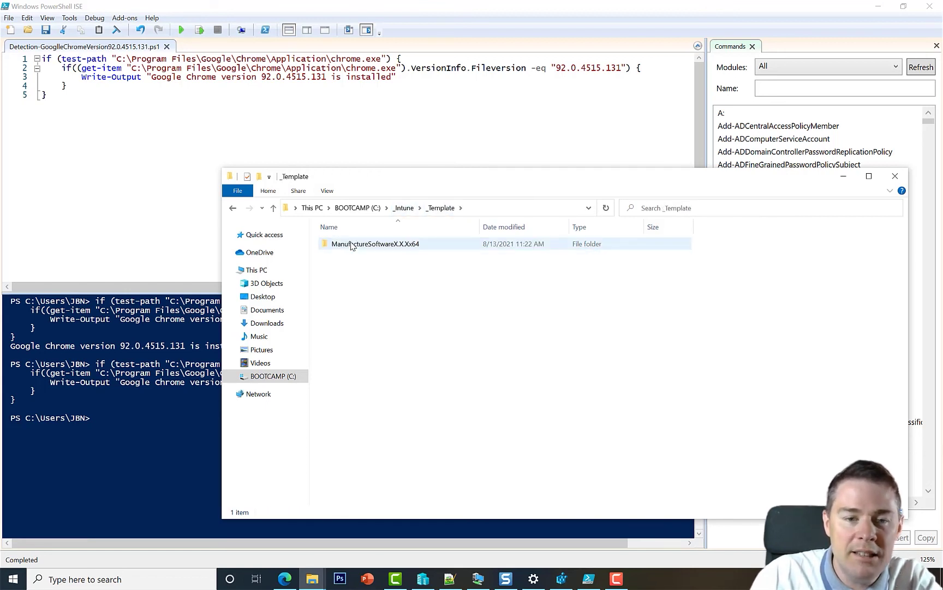
double_click(360, 245)
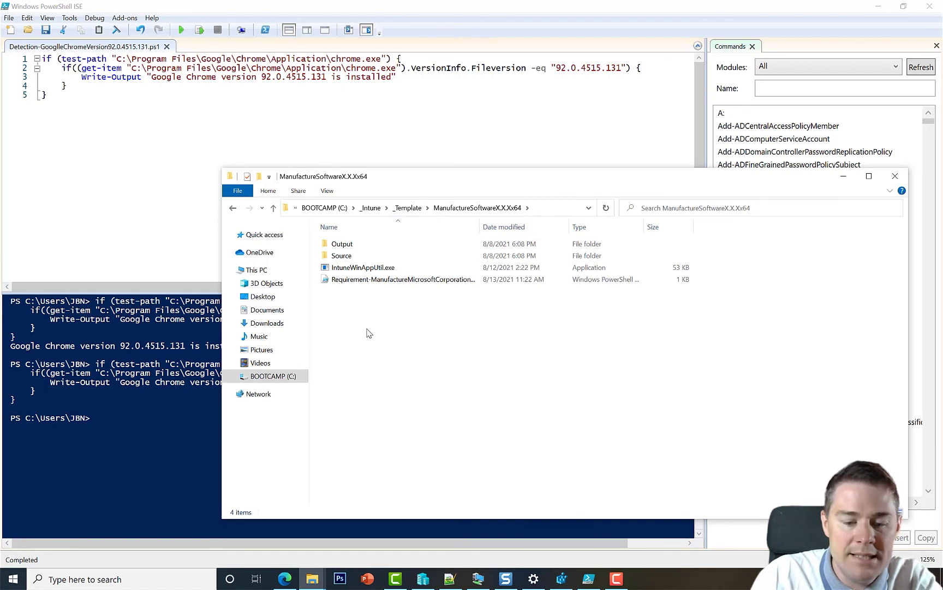
key(ctrl+v)
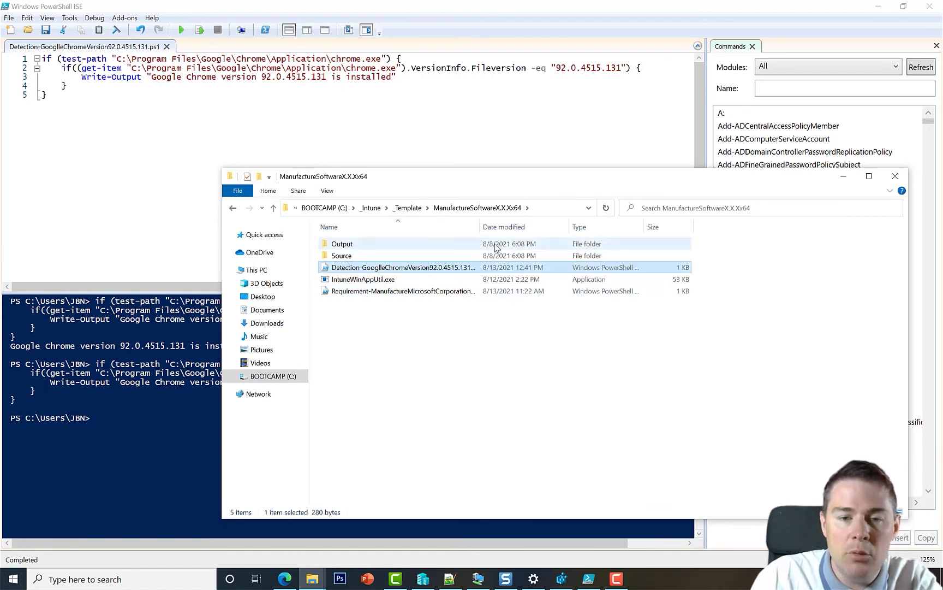
Rename the template folder's detection script to Detection-GoogleChromeVersion92.0.4515.131.ps1.
drag(484, 230, 547, 229)
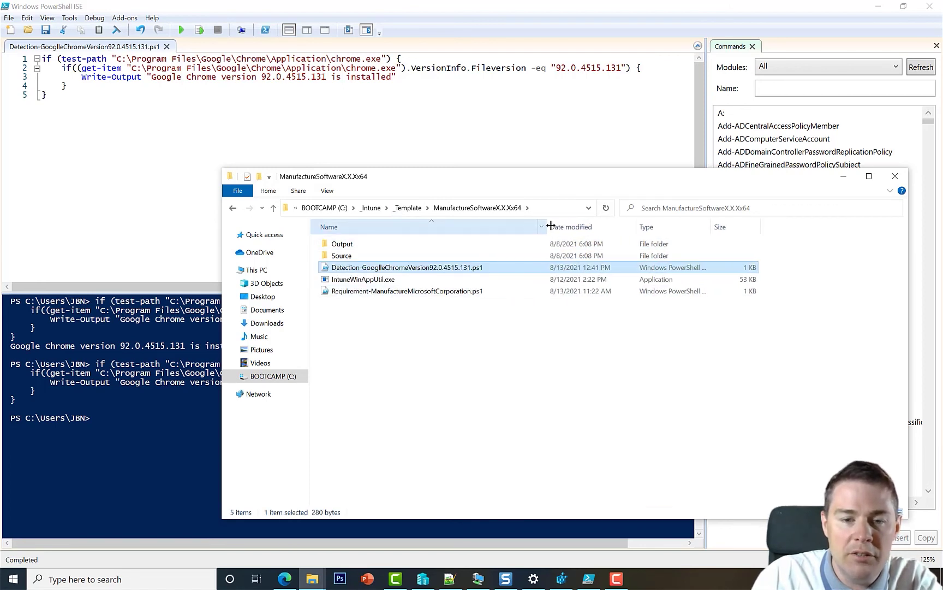
right_click(382, 268)
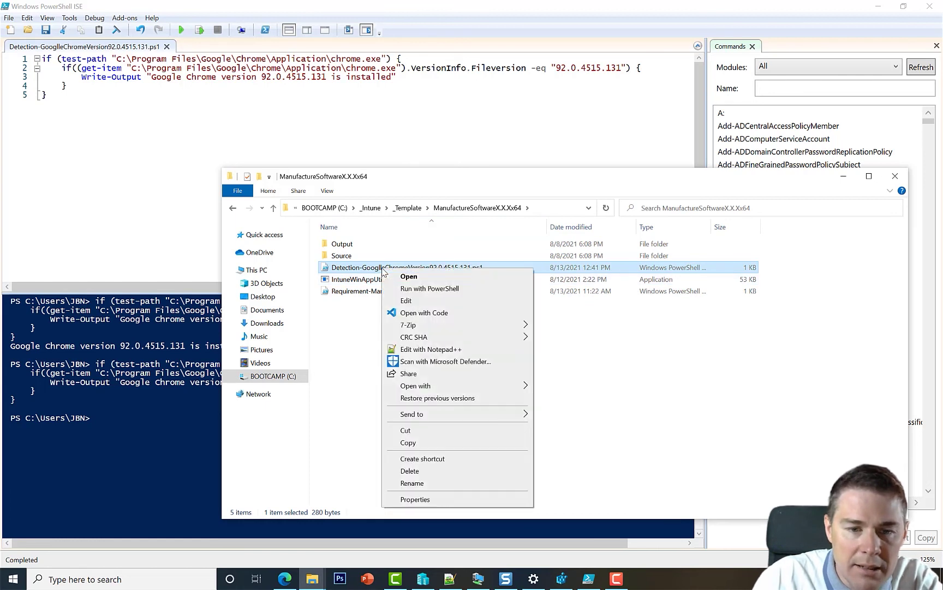
click(412, 483)
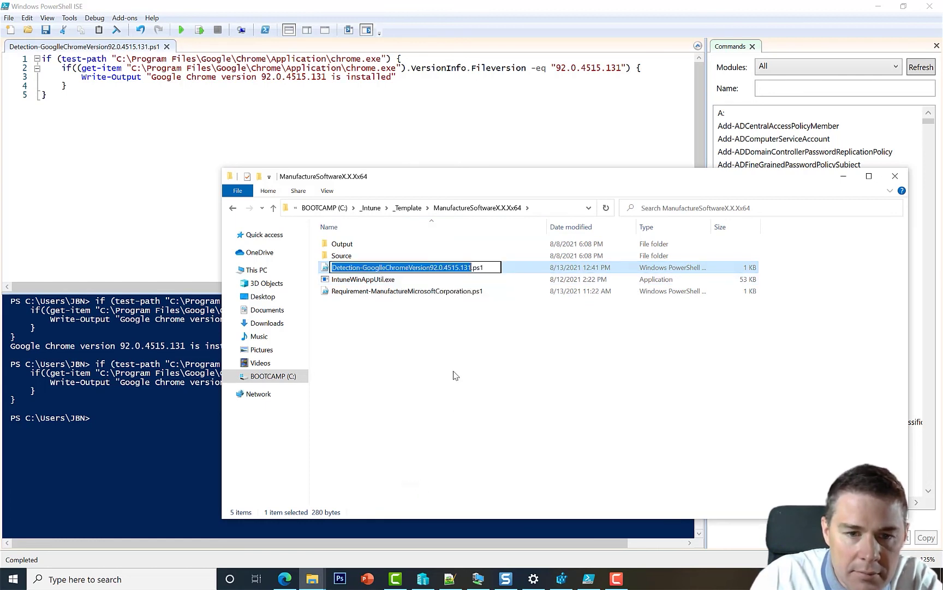
click(379, 268)
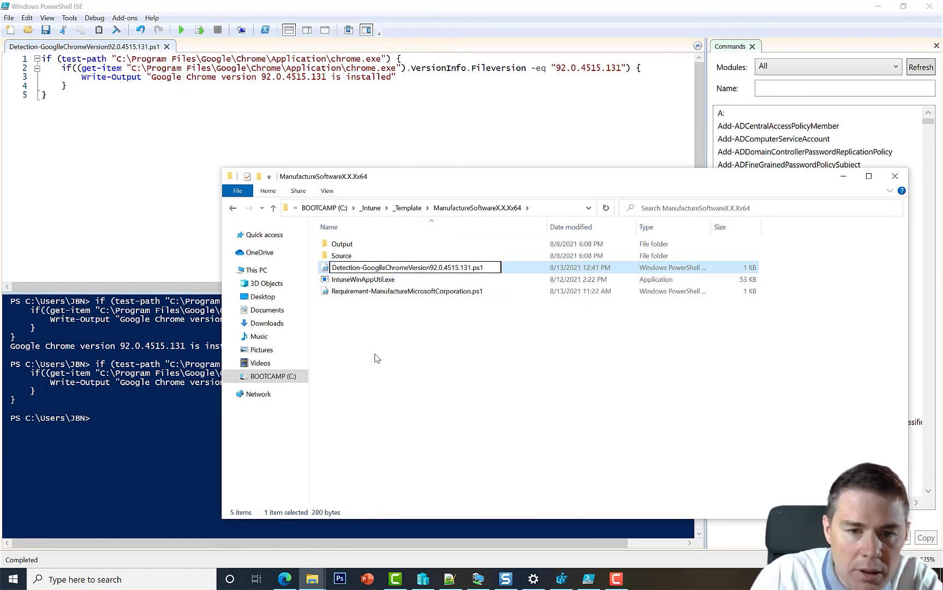
key(BackSpace)
key(Return)
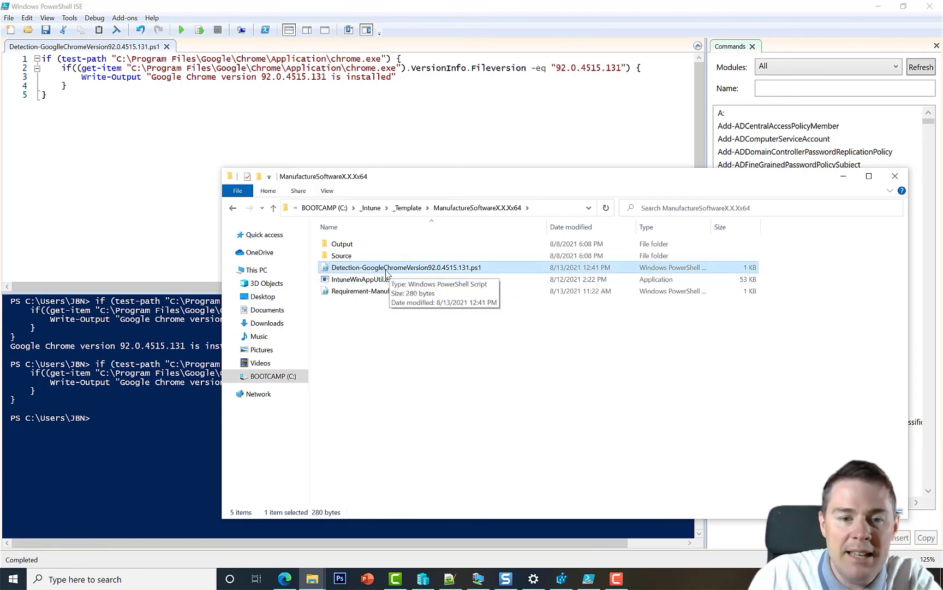
Rename the misspelled detection script in the GoogleChrome92.0.4515.131x64 folder to Detection-GoogleChromeVersion92.0.4515.131.ps1, and minimize the File Explorer window.
click(397, 211)
click(401, 209)
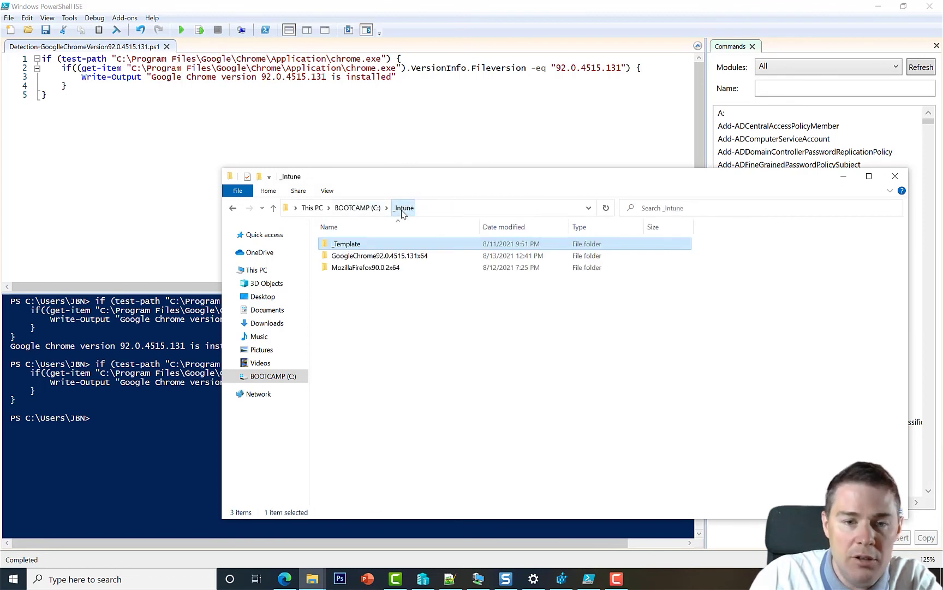
double_click(355, 257)
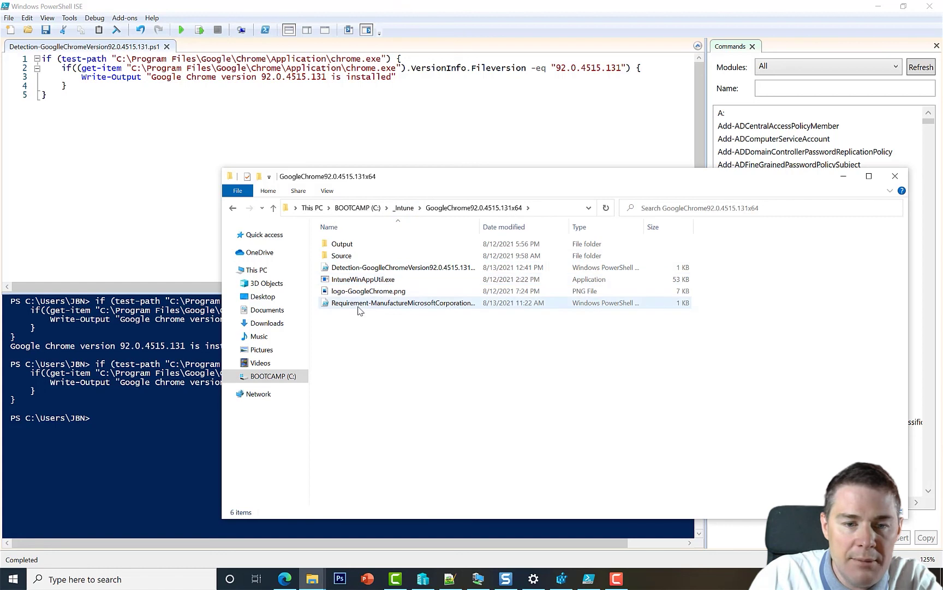
click(376, 268)
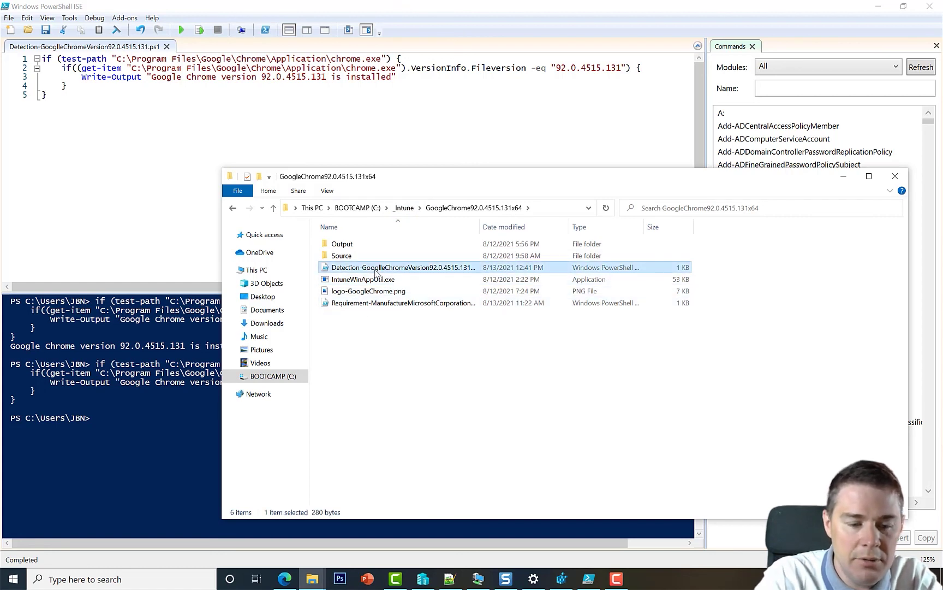
click(375, 271)
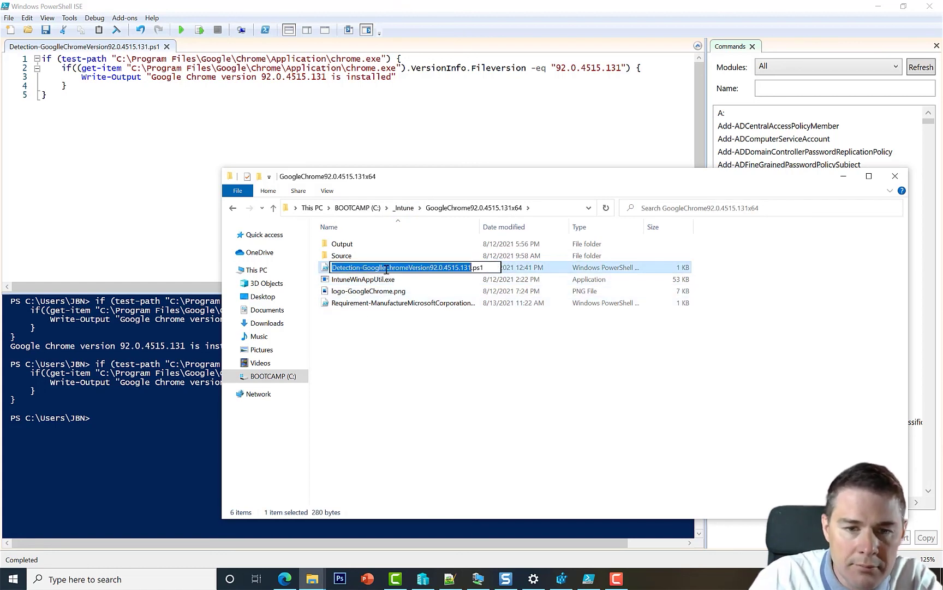
click(380, 269)
text(e)
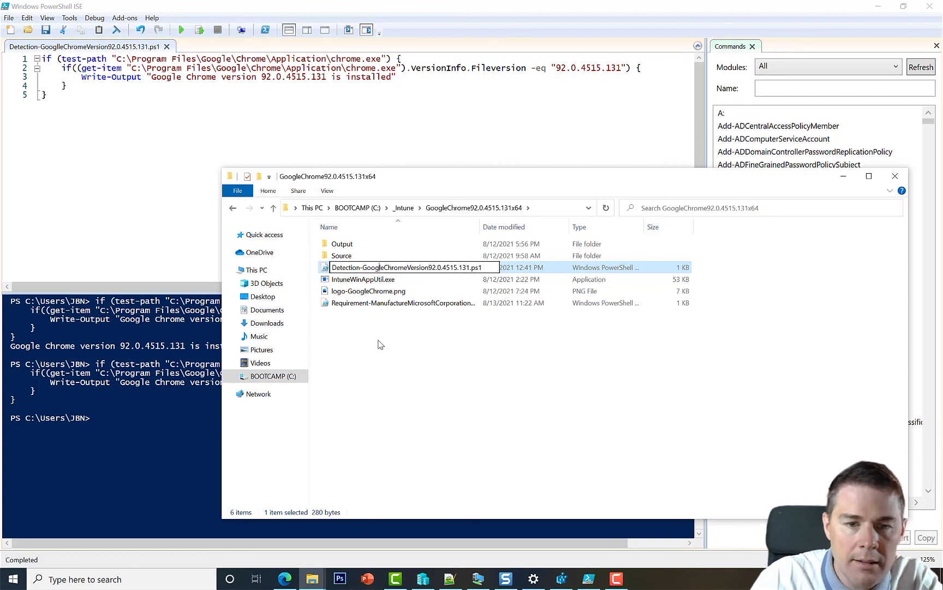
key(Return)
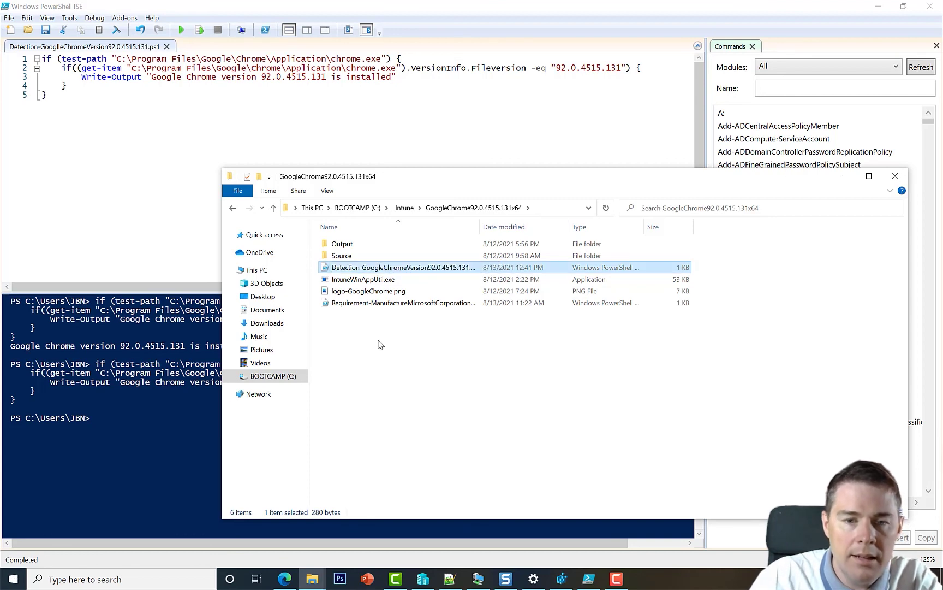
click(844, 176)
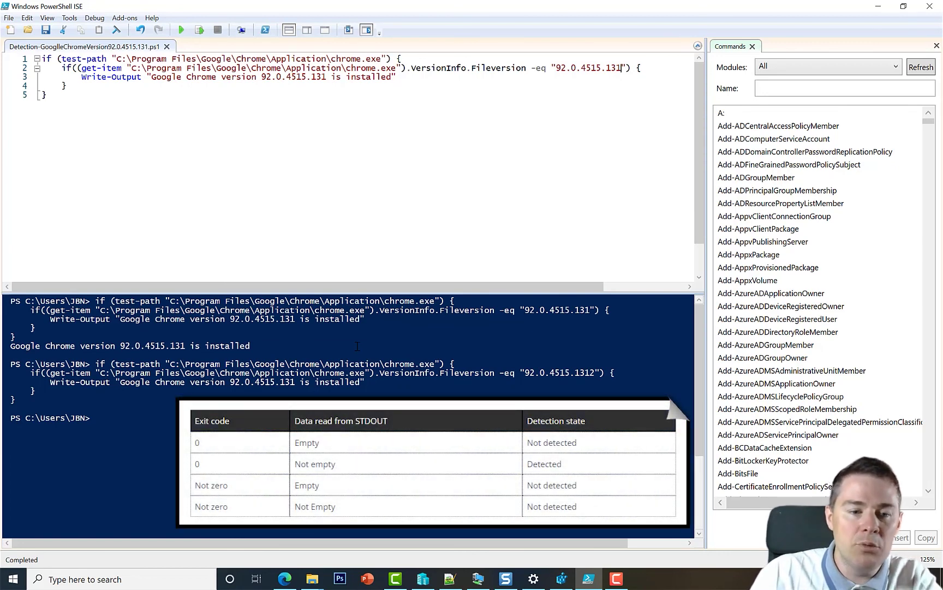
Examine the Write-Output line of the second test run in the PowerShell ISE console.
click(132, 420)
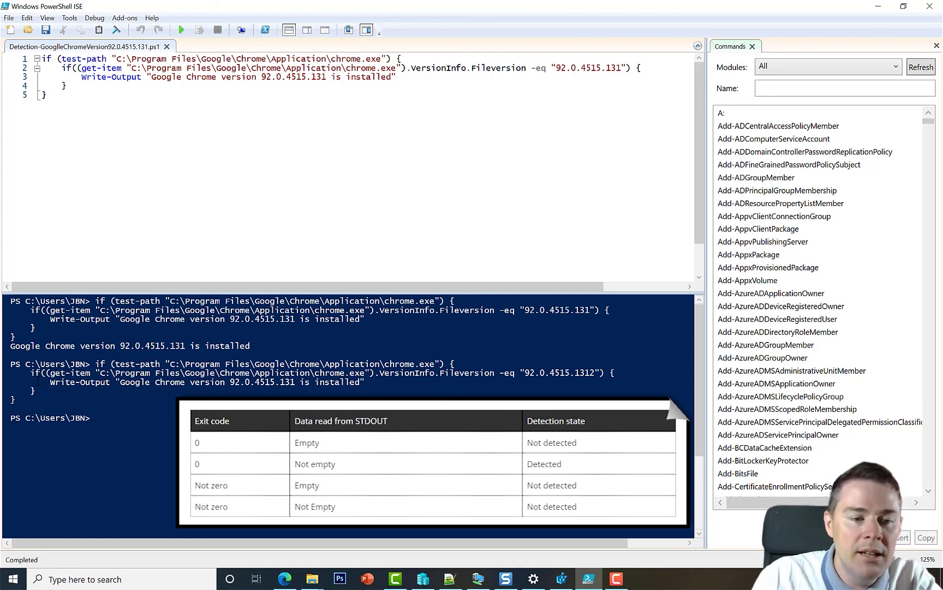
mouse_move(50, 383)
mouse_down()
mouse_move(214, 382)
mouse_move(35, 391)
mouse_up()
drag(366, 387, 371, 386)
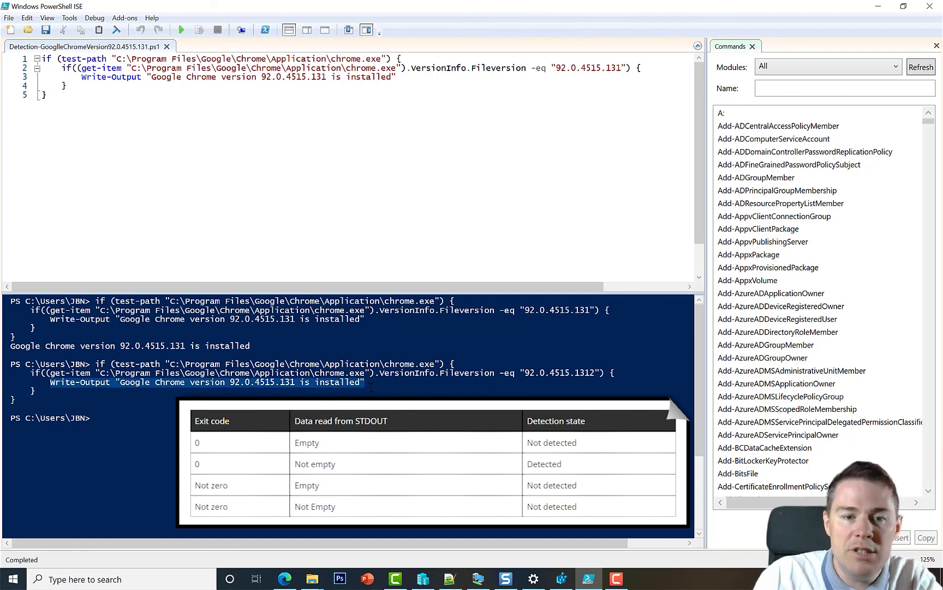
click(386, 381)
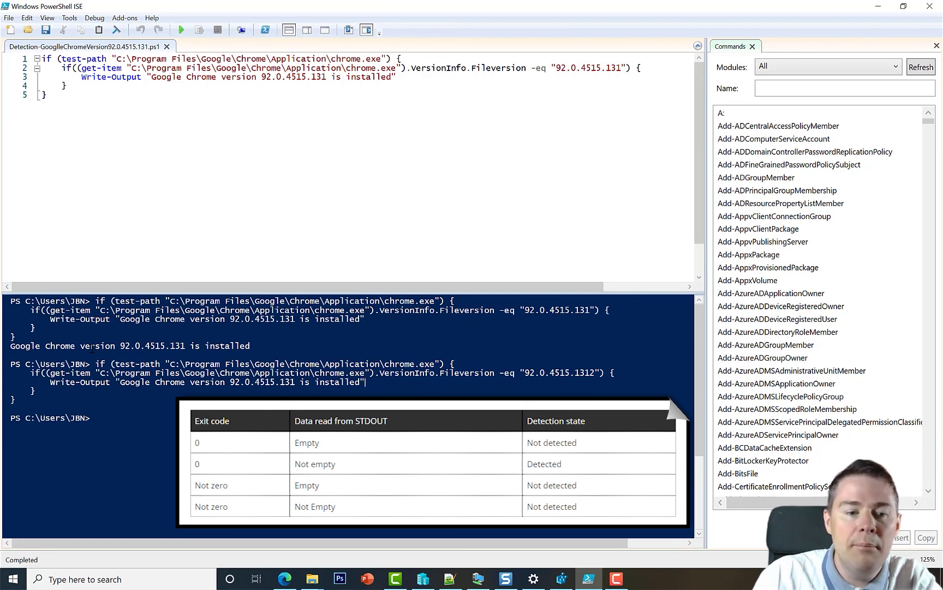
drag(50, 382, 365, 382)
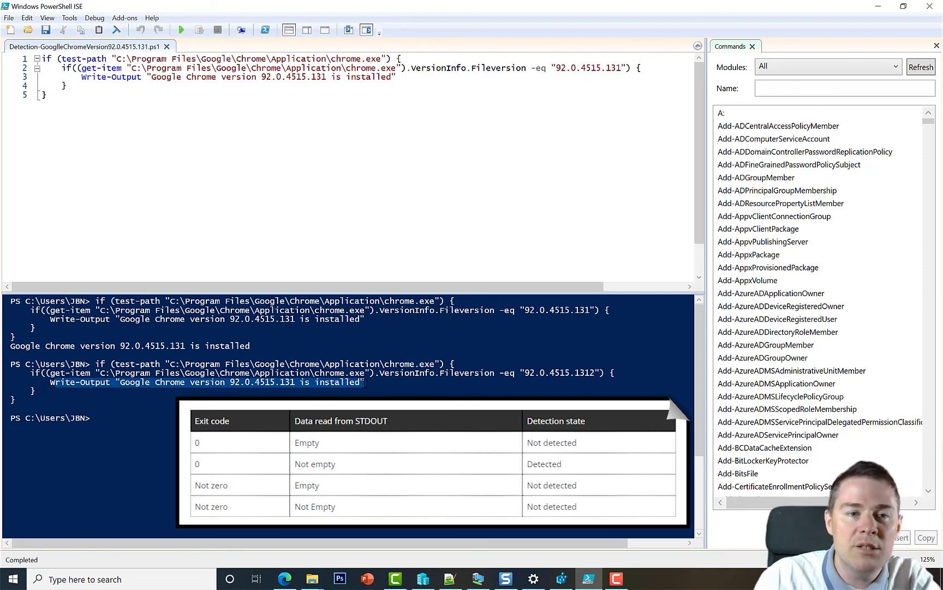
Switch to Edge and upload Detection-GoogleChromeVersion92.0.4515.131.ps1 as the app's custom detection script file.
click(285, 580)
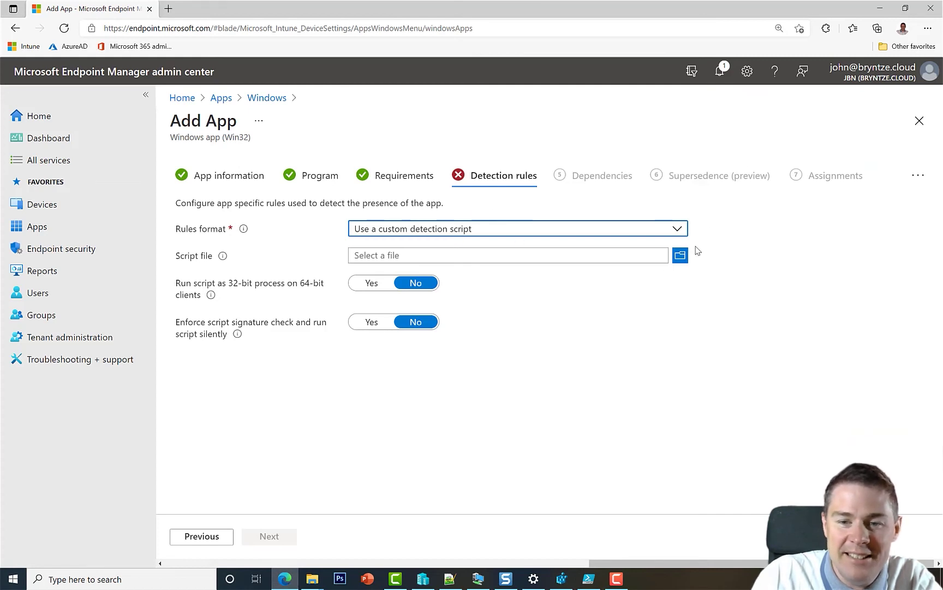
click(681, 257)
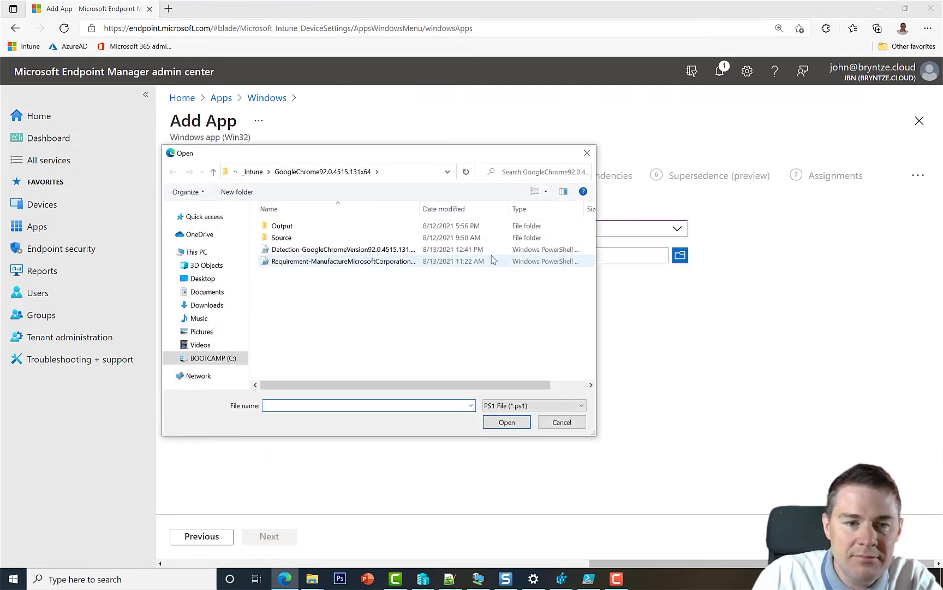
double_click(303, 252)
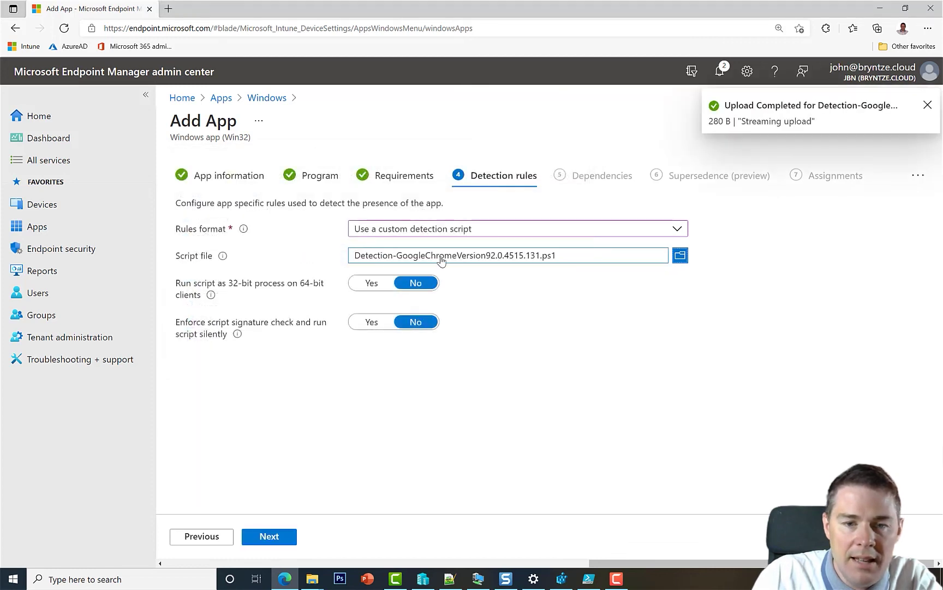